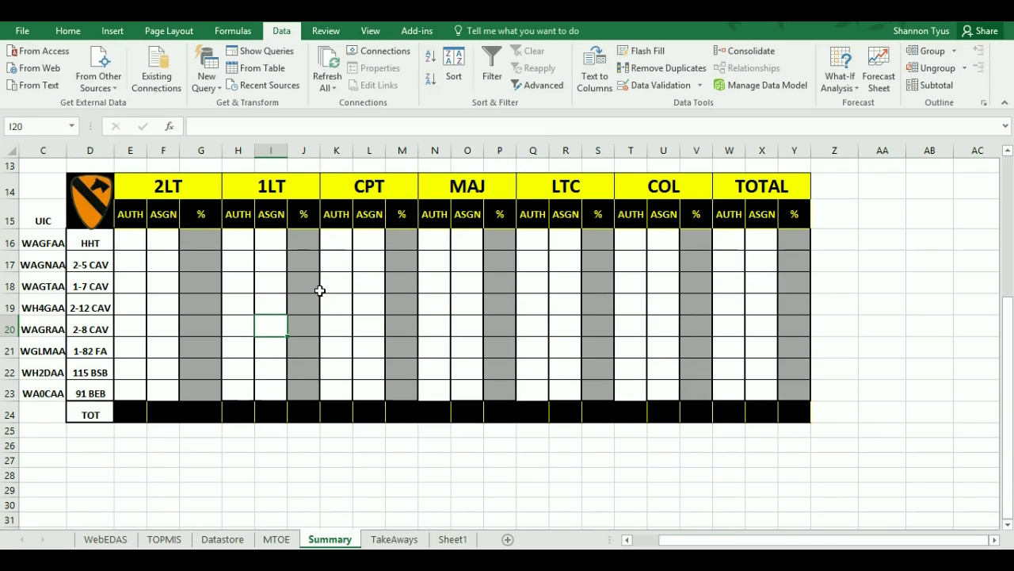
pyautogui.moveTo(90, 243); pyautogui.dragTo(88, 390)
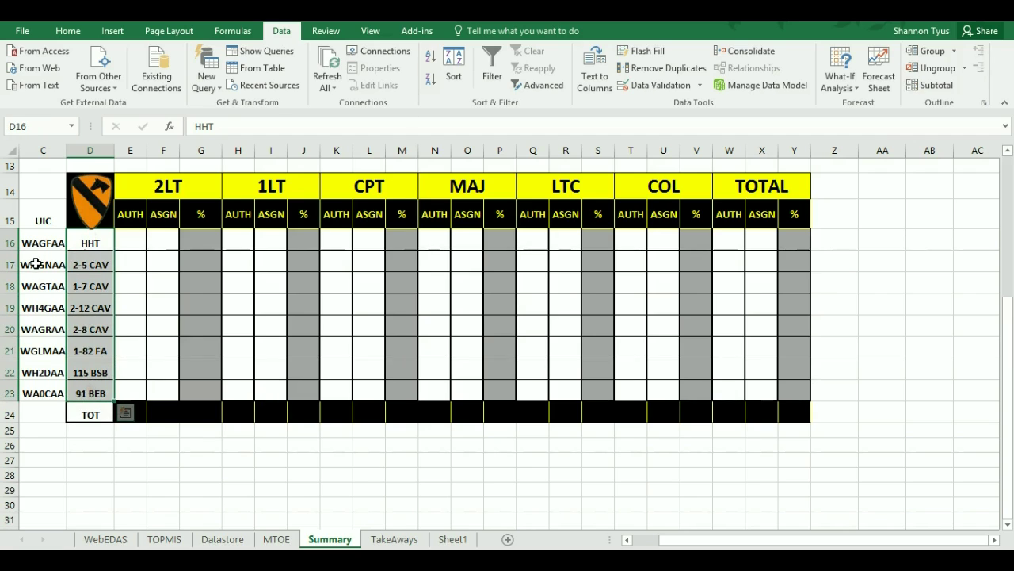
pyautogui.moveTo(36, 243); pyautogui.dragTo(39, 392)
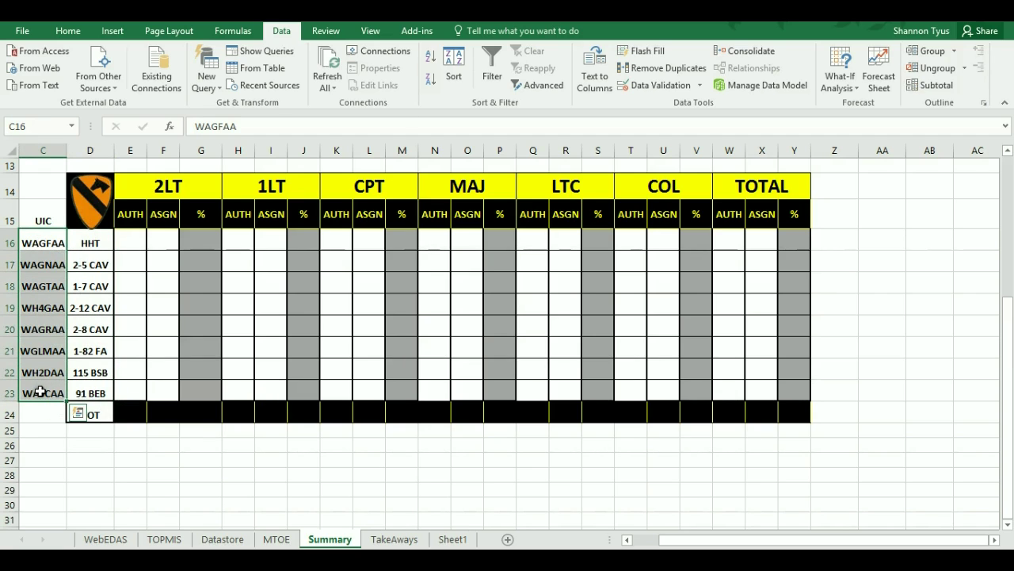
pyautogui.click(125, 240)
pyautogui.click(151, 243)
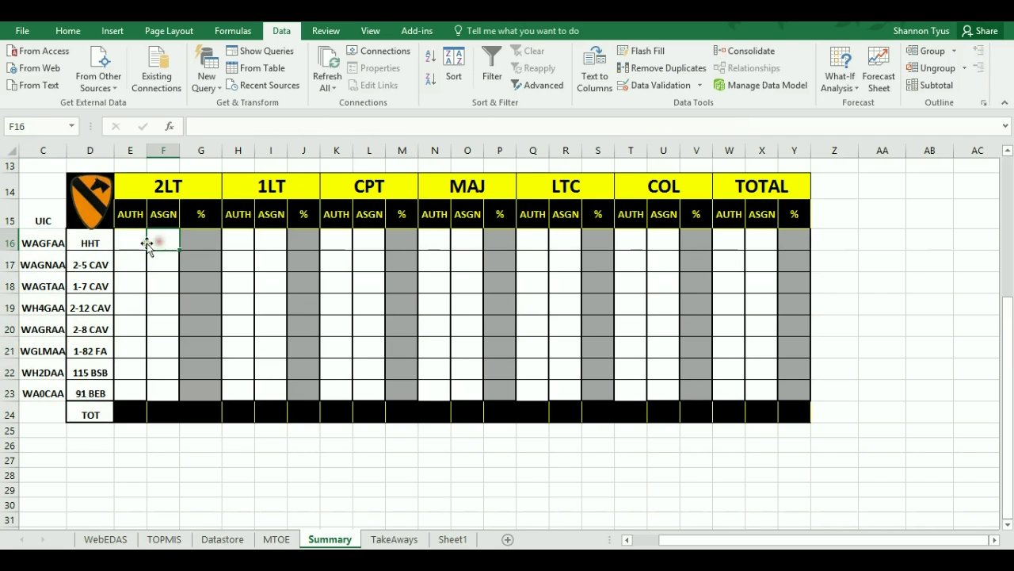
pyautogui.click(138, 242)
pyautogui.click(169, 245)
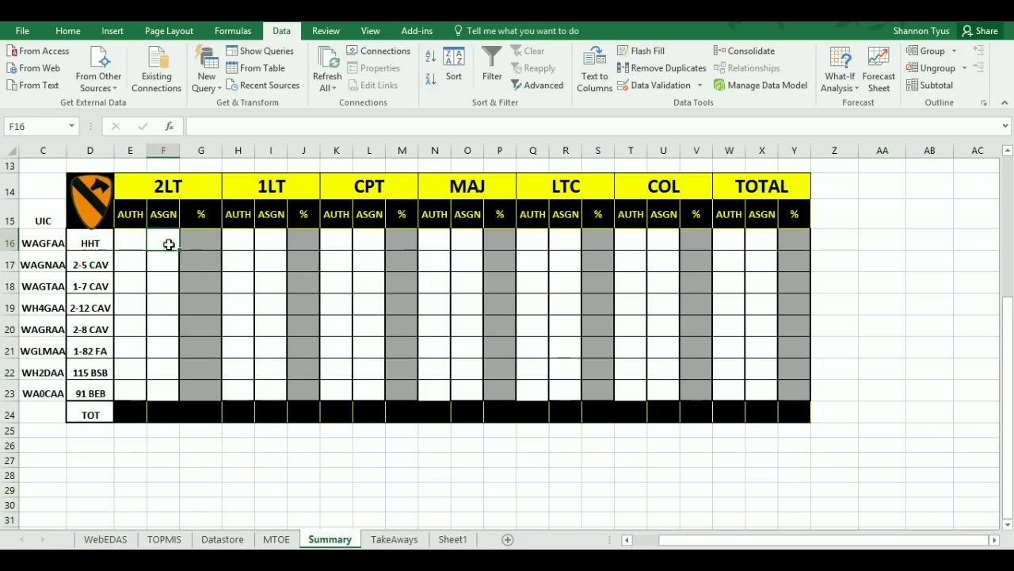
pyautogui.write('12')
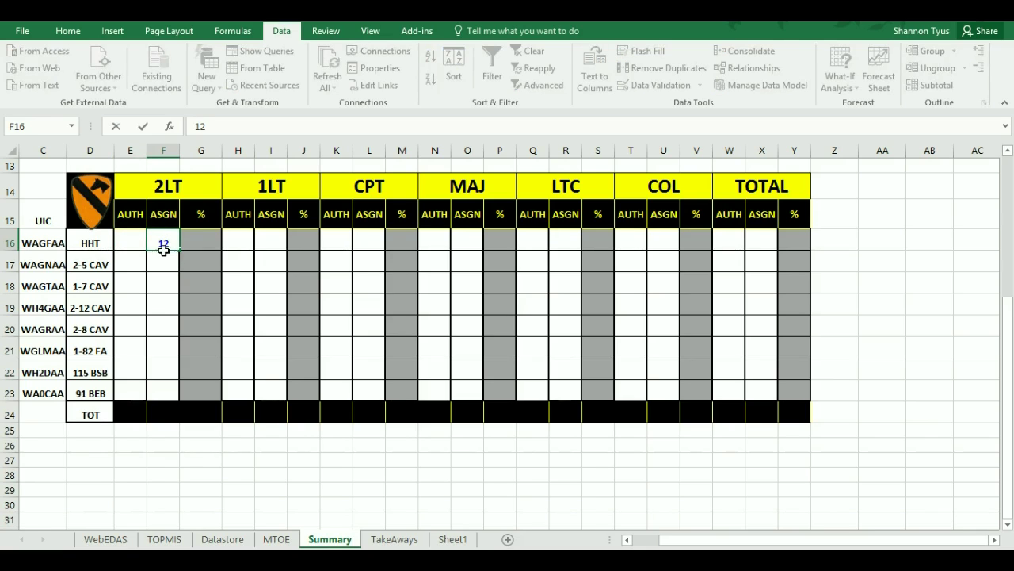
pyautogui.click(161, 260)
pyautogui.write('14')
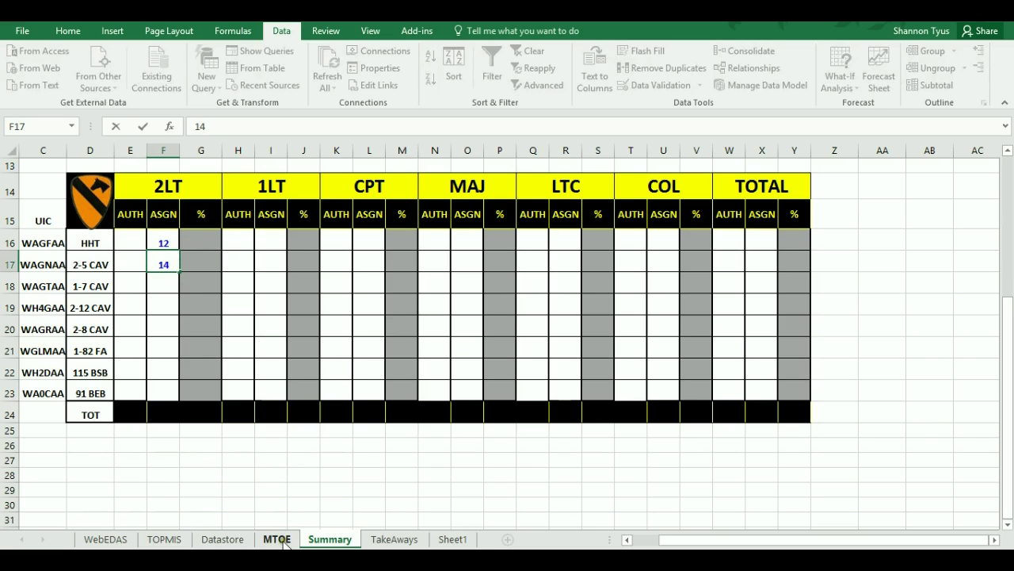
pyautogui.click(167, 539)
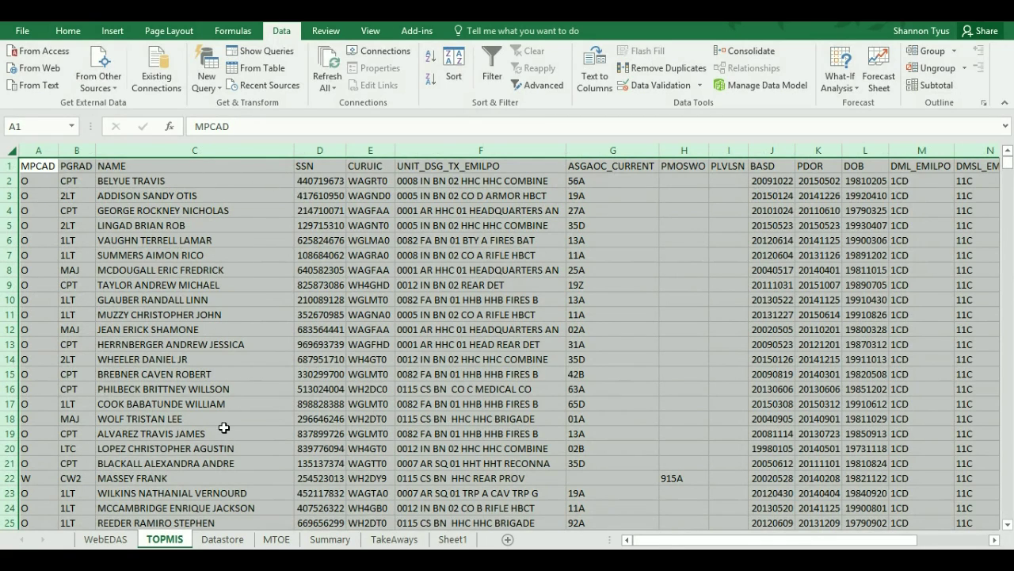
pyautogui.click(330, 539)
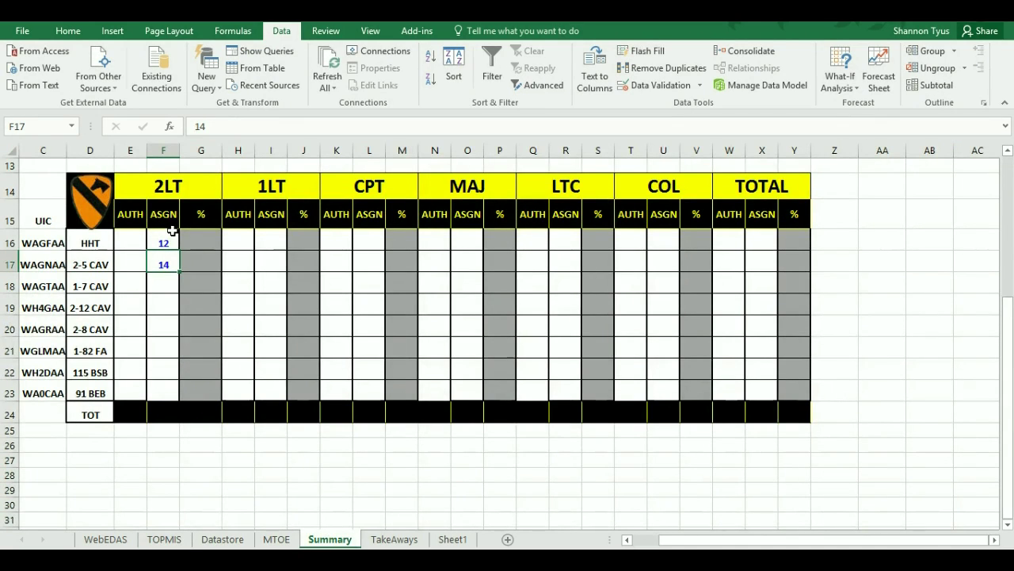
pyautogui.moveTo(169, 236); pyautogui.dragTo(168, 256)
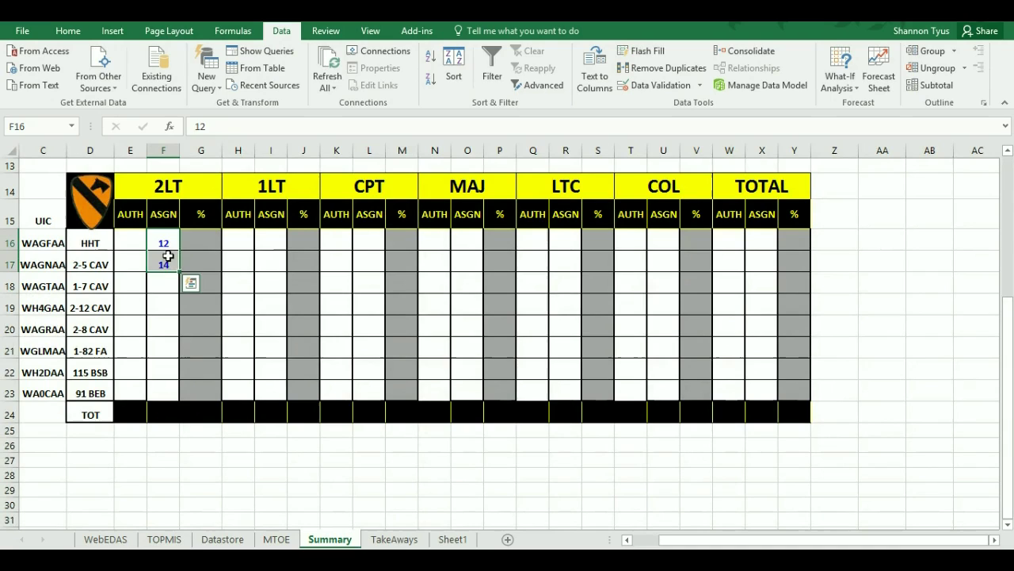
pyautogui.press('Delete')
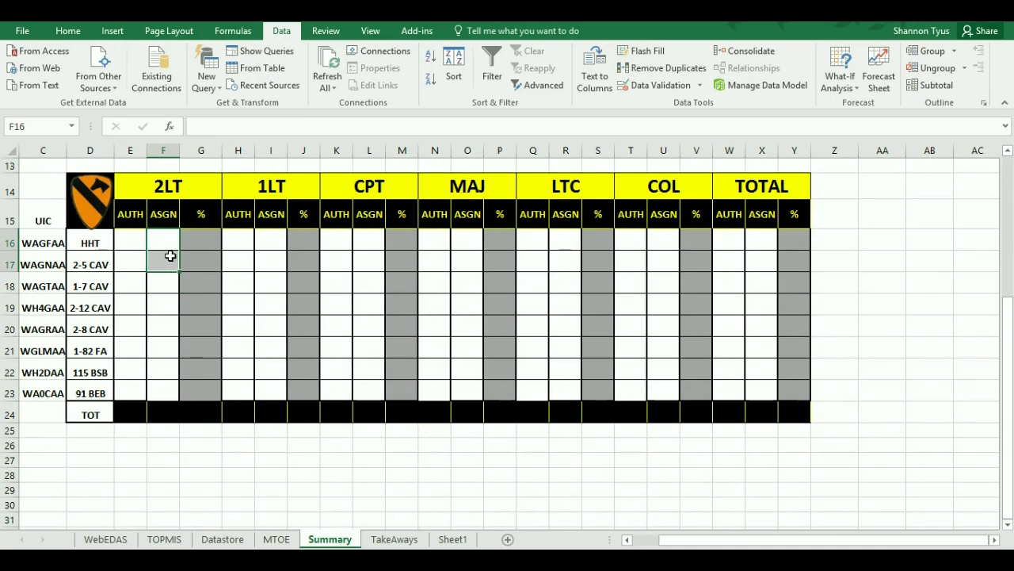
# Start a SUMIFS formula in cell E16 of the Summary sheet, using the AUTHSTR column AH of the MTOE sheet as sum range
pyautogui.click(137, 239)
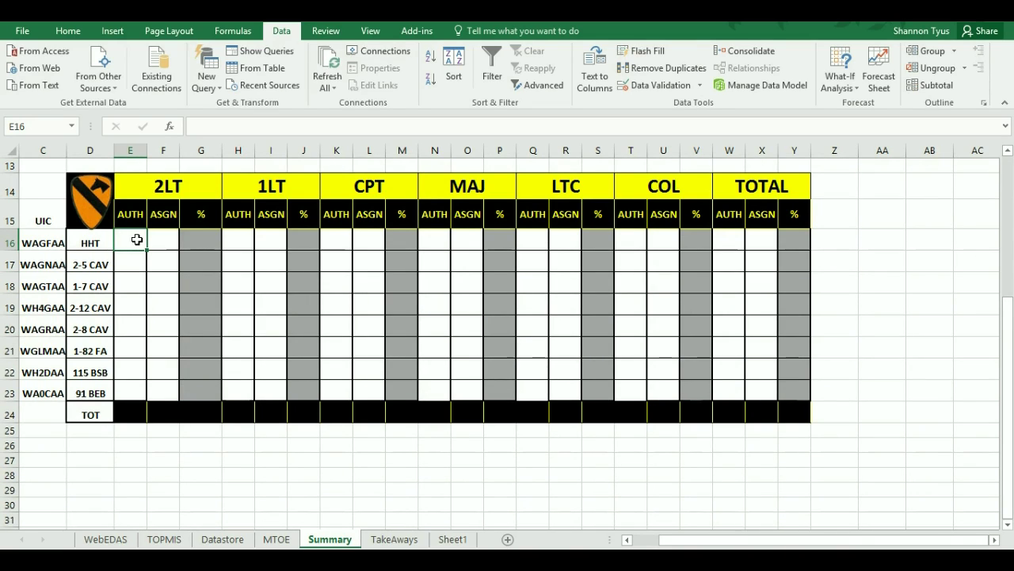
pyautogui.write('=')
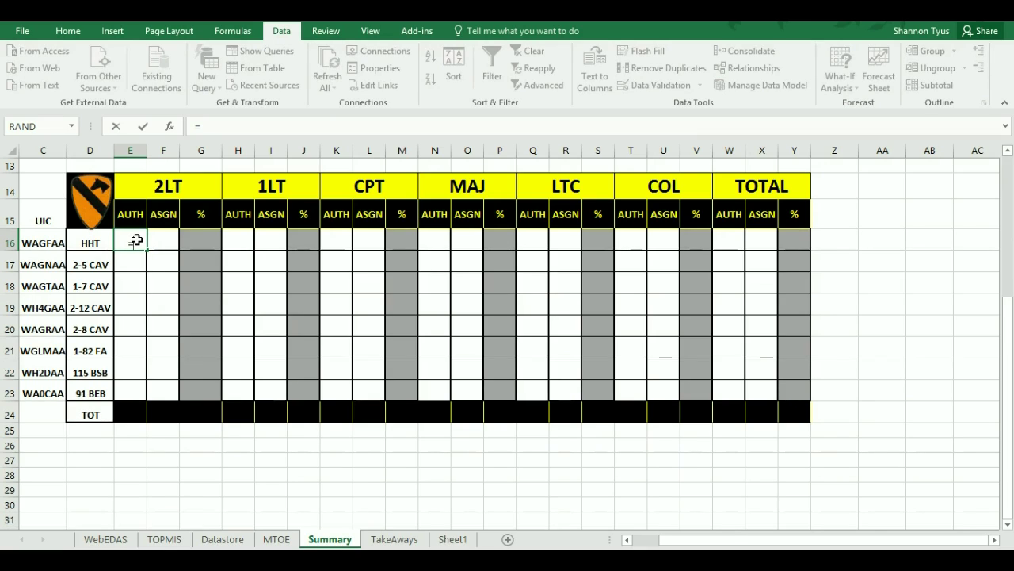
pyautogui.write('sumifs')
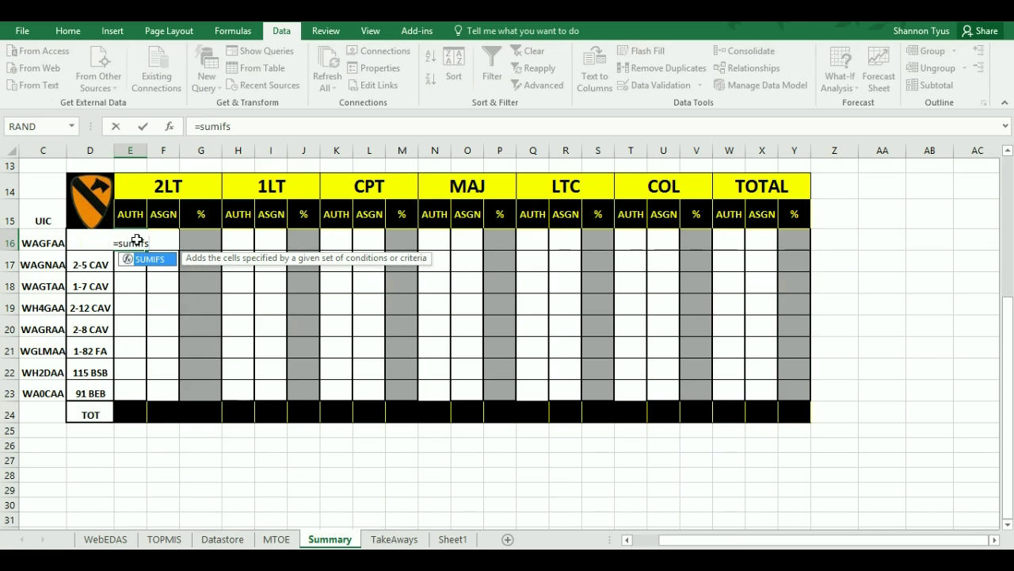
pyautogui.write('(')
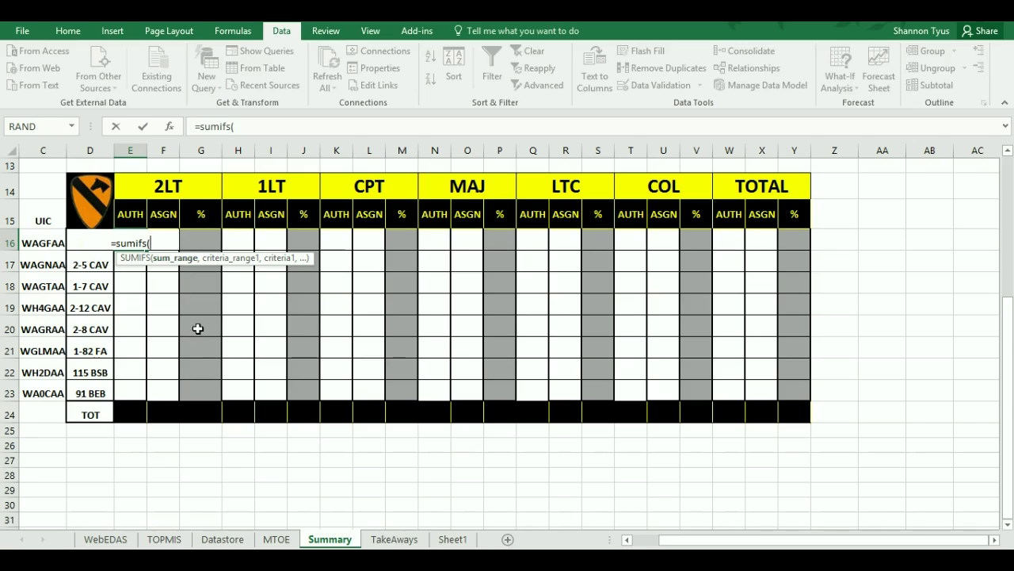
pyautogui.click(277, 539)
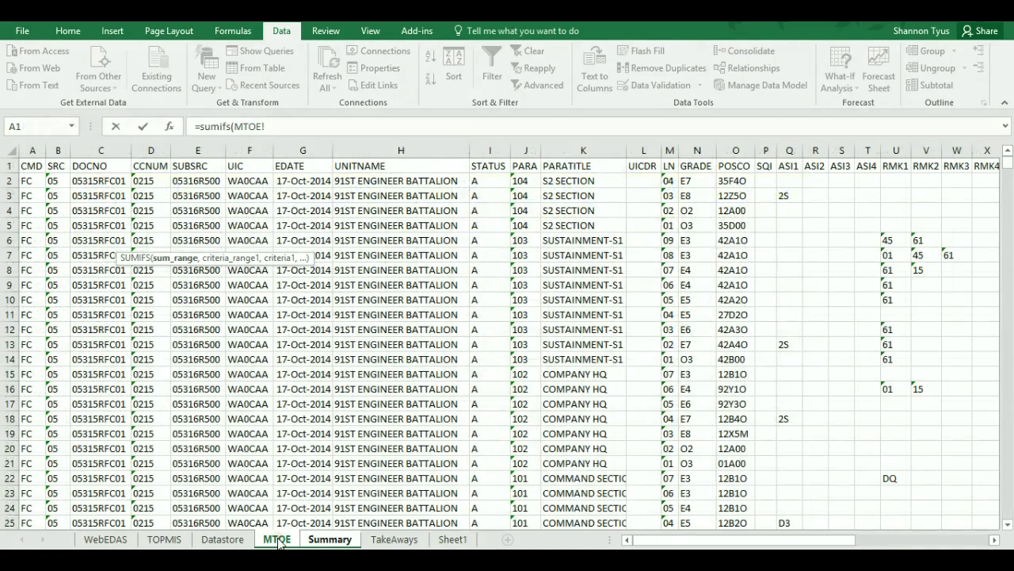
pyautogui.moveTo(657, 539); pyautogui.dragTo(889, 539)
pyautogui.click(596, 150)
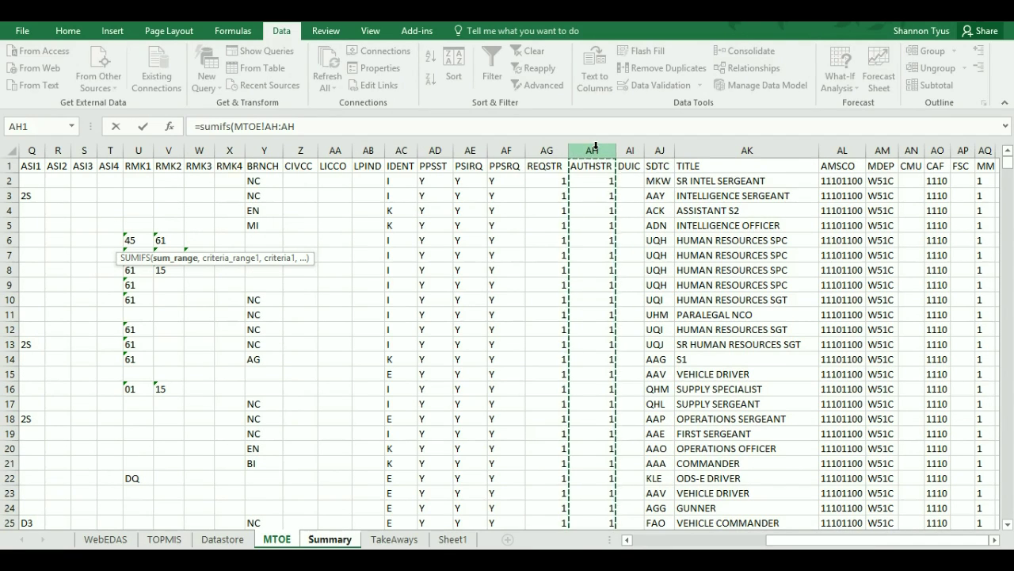
pyautogui.write(',')
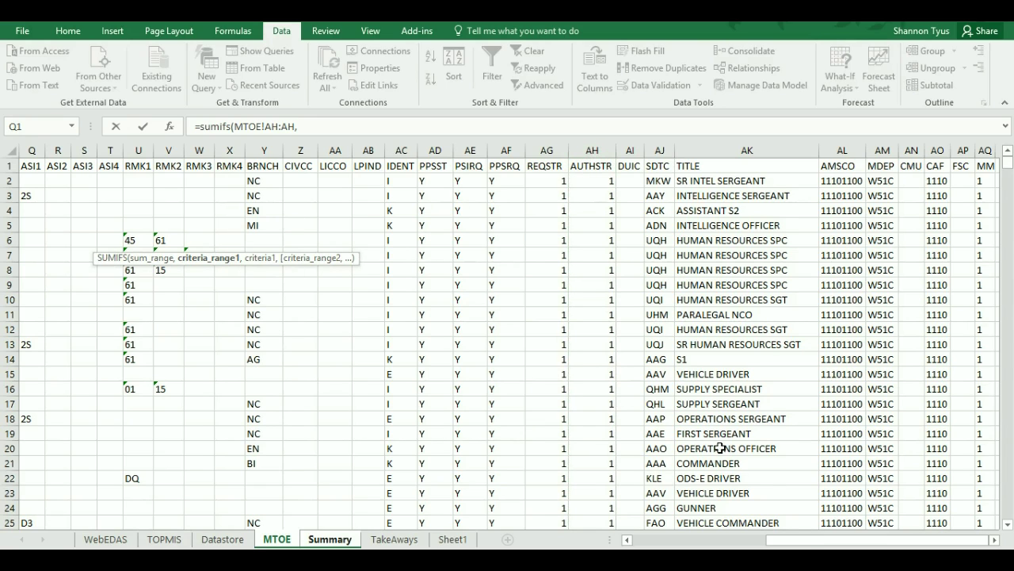
# Add the first SUMIFS condition: the MTOE sheet's GRADE column N equals "O1"
pyautogui.moveTo(808, 540); pyautogui.dragTo(685, 542)
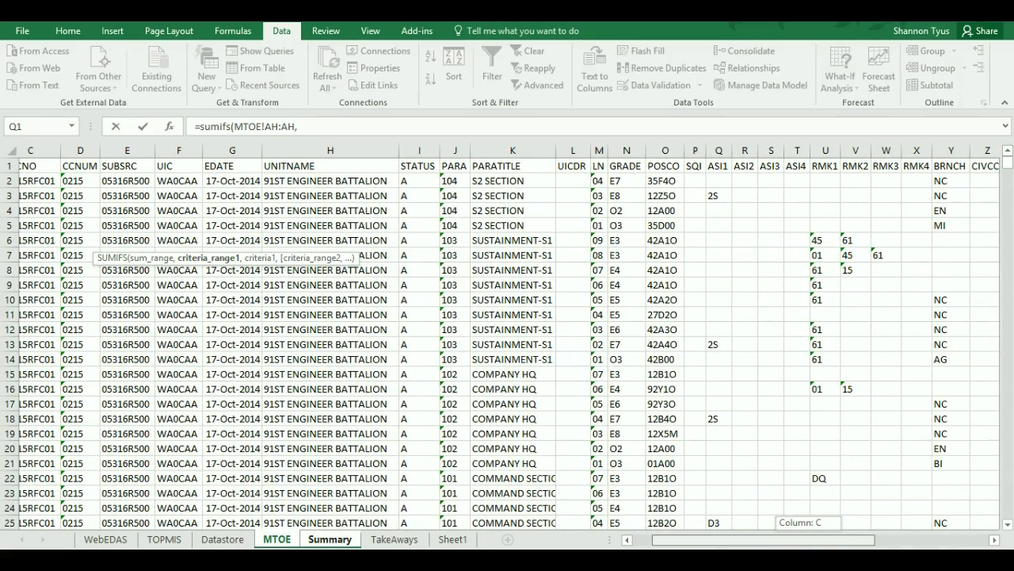
pyautogui.moveTo(685, 542); pyautogui.dragTo(673, 542)
pyautogui.click(668, 150)
pyautogui.write(',')
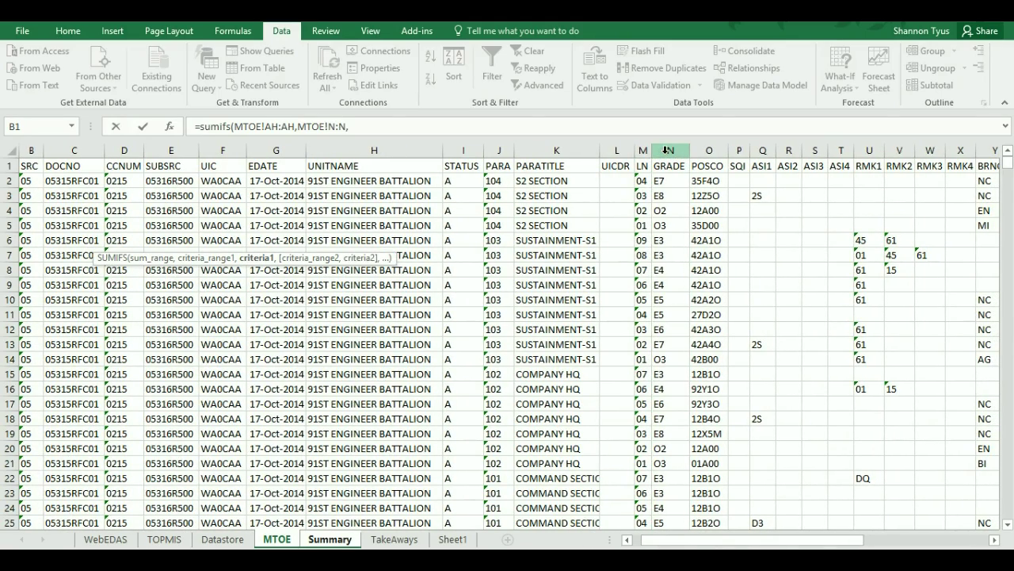
pyautogui.write('"O1",')
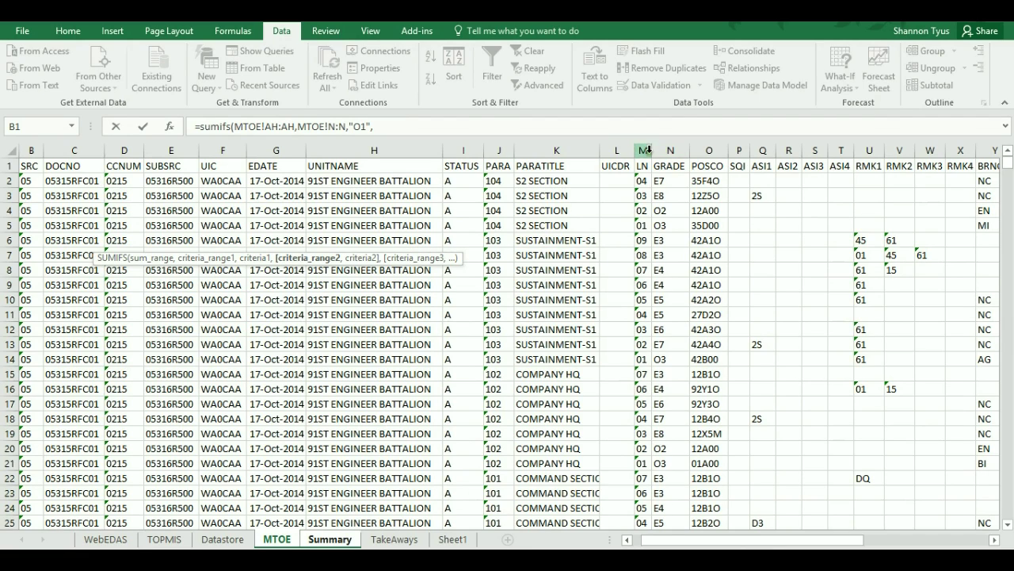
# Add the second SUMIFS condition, the MTOE sheet's UIC column F equals "WAGFAA", and complete the formula in E16
pyautogui.click(226, 152)
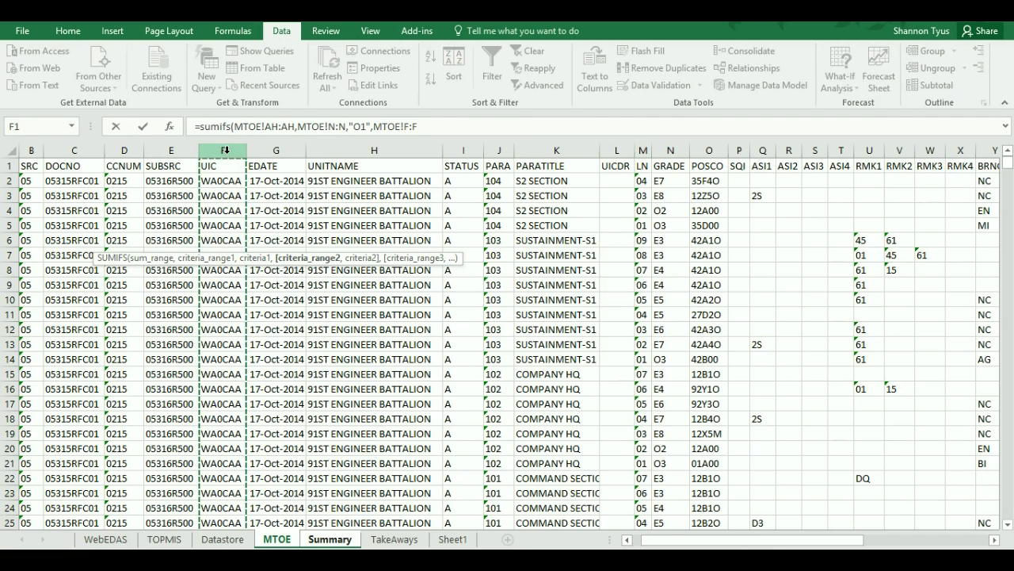
pyautogui.write(',')
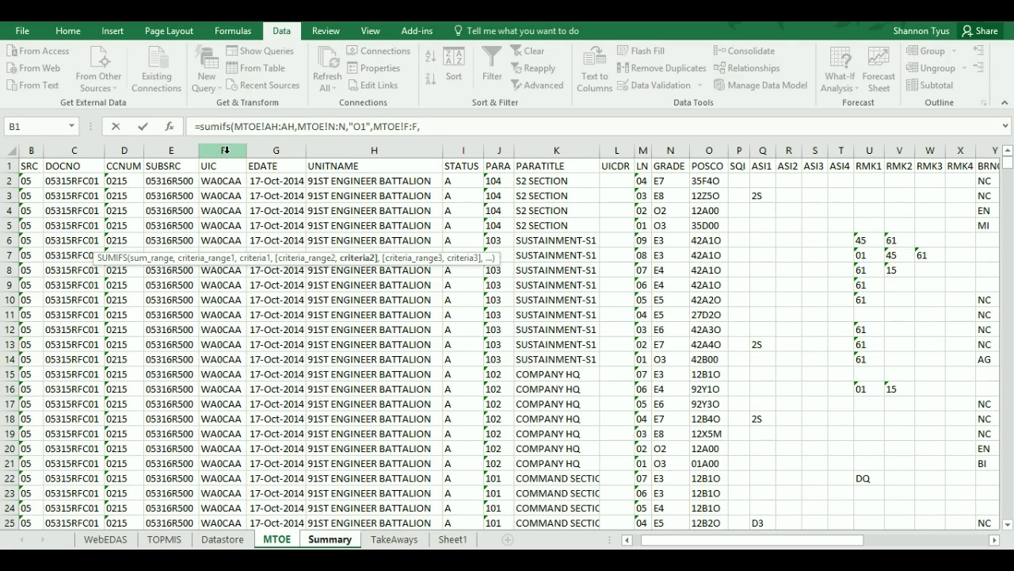
pyautogui.write('"WAGFAA')
pyautogui.press('Return')
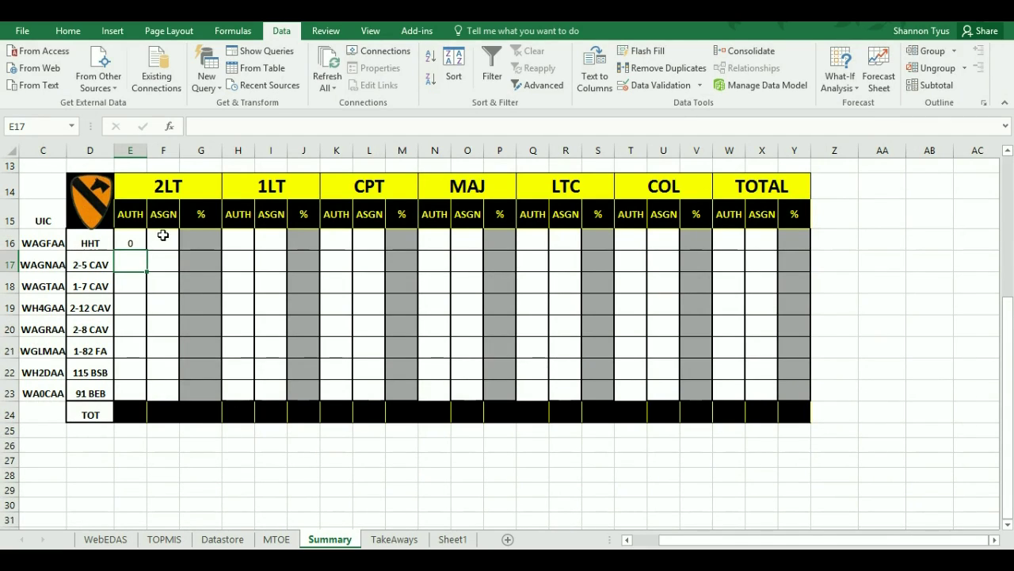
pyautogui.click(126, 229)
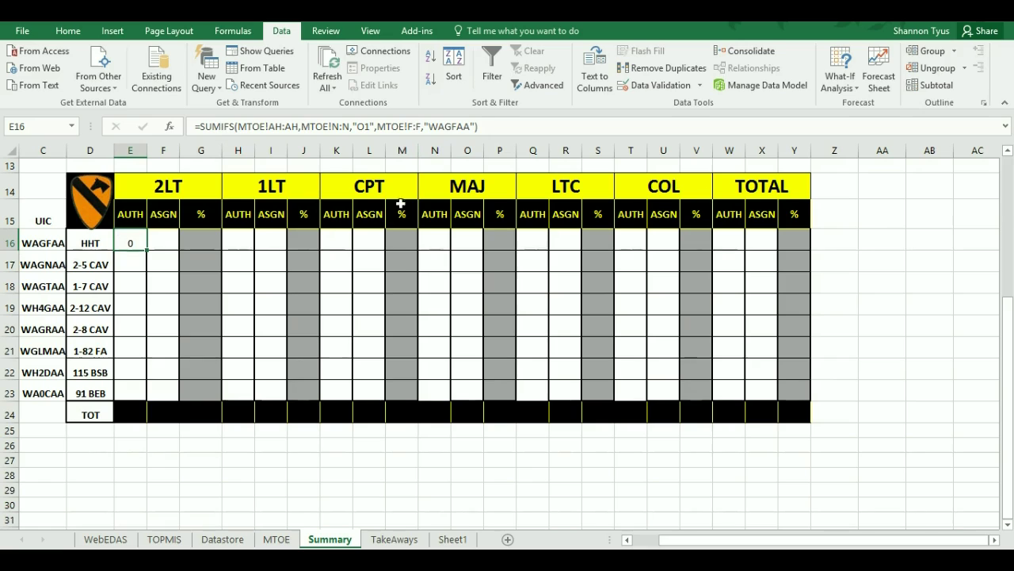
# Start a COUNTIFS formula in cell F16 with the first condition: the TOPMIS sheet's PGRAD column B equals "2LT"
pyautogui.click(165, 243)
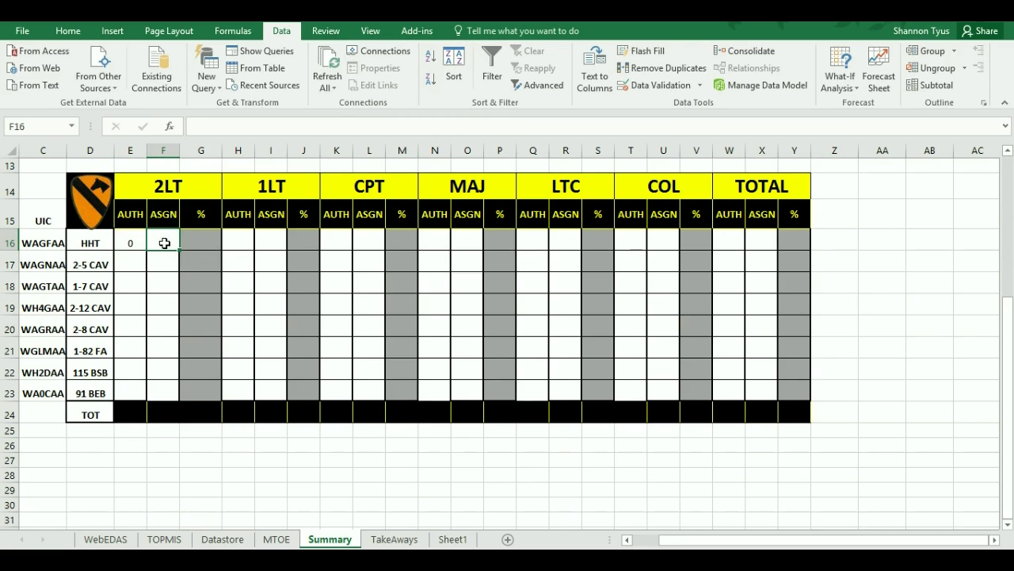
pyautogui.write('=')
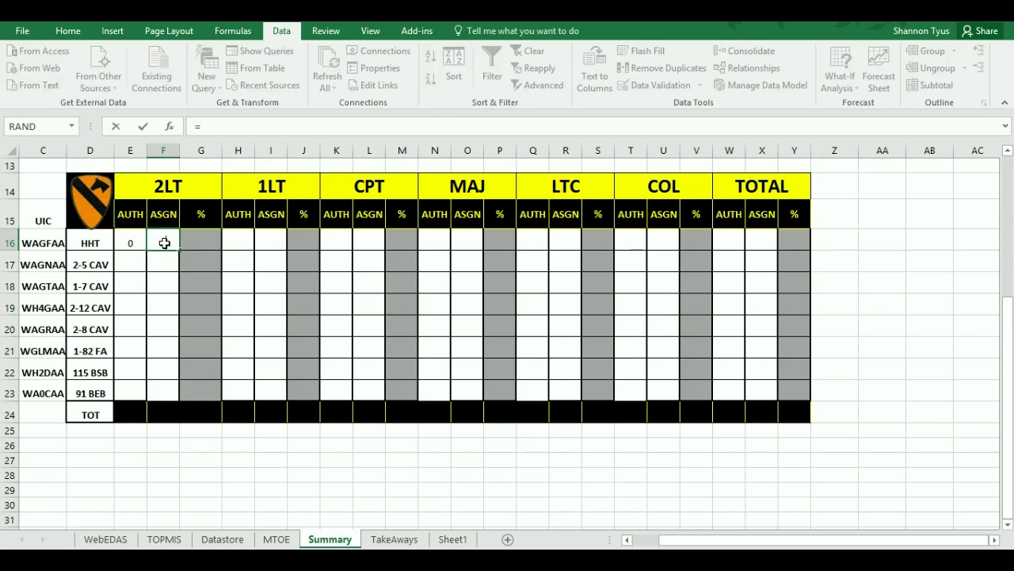
pyautogui.write('counf')
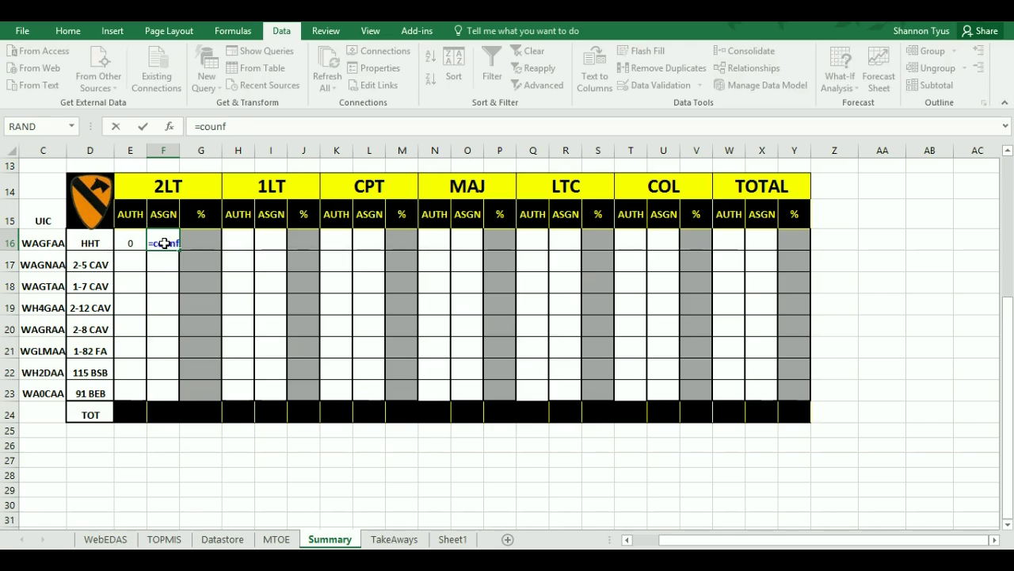
pyautogui.press('BackSpace')
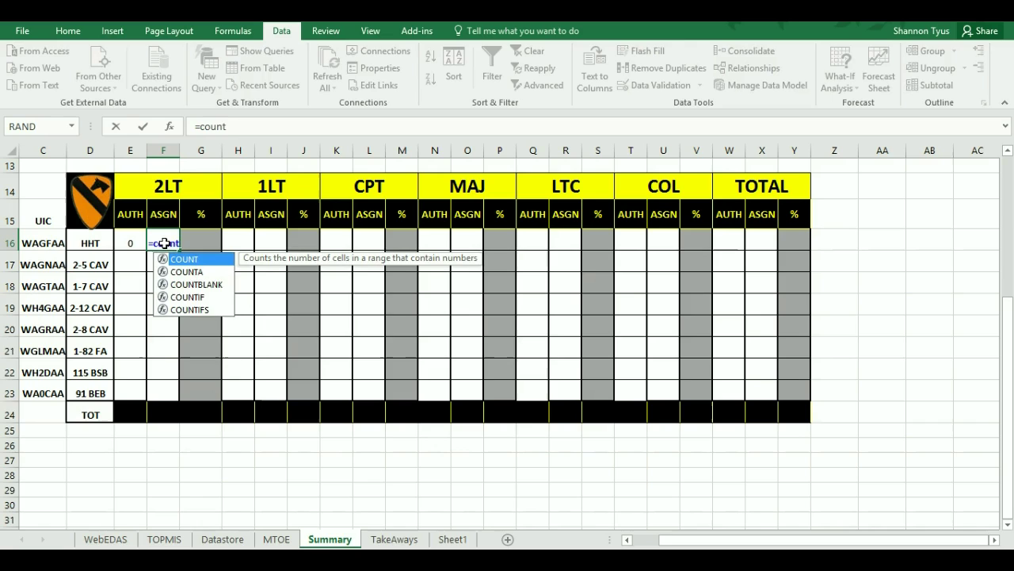
pyautogui.write('tifs(')
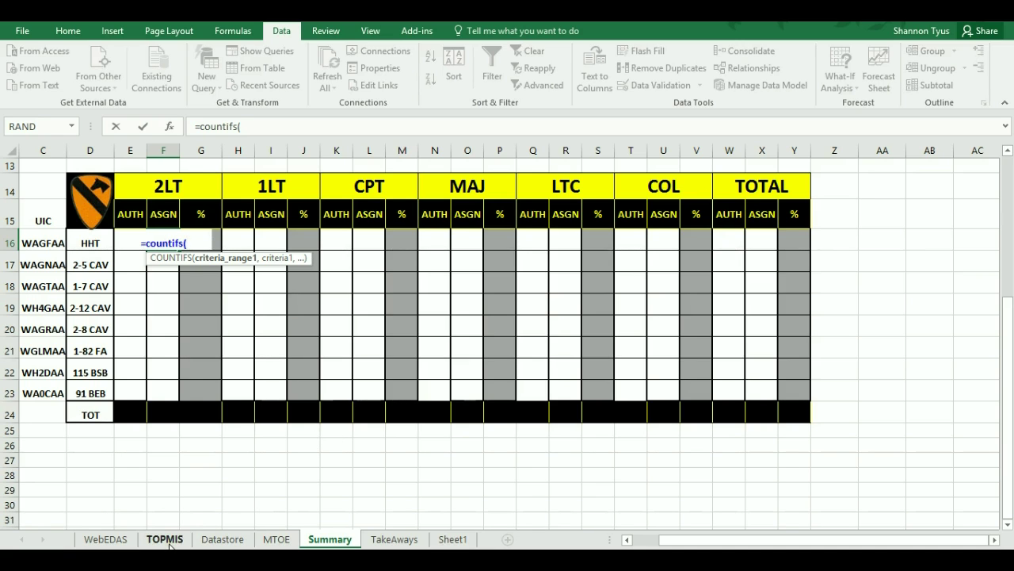
pyautogui.click(166, 540)
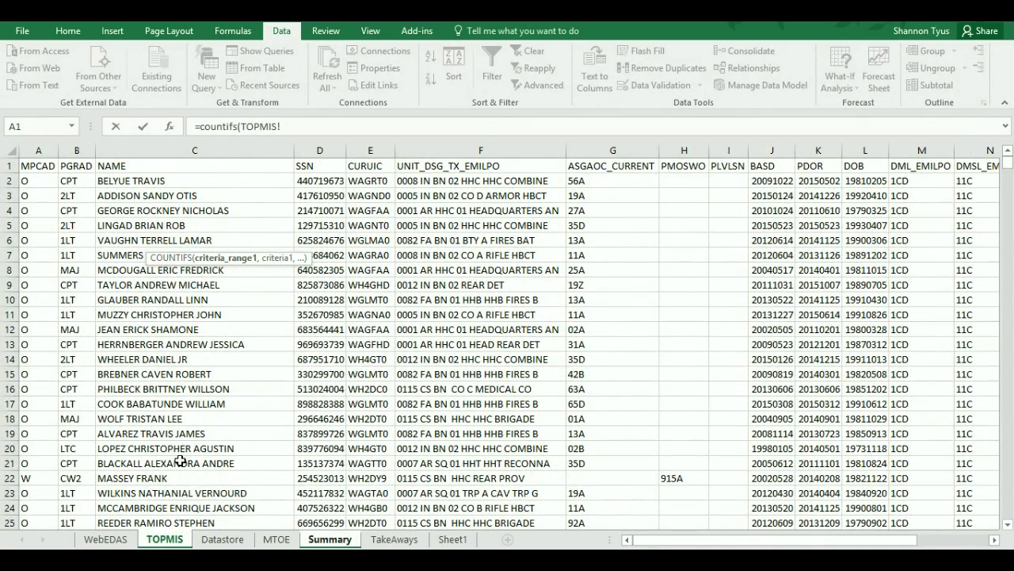
pyautogui.click(77, 149)
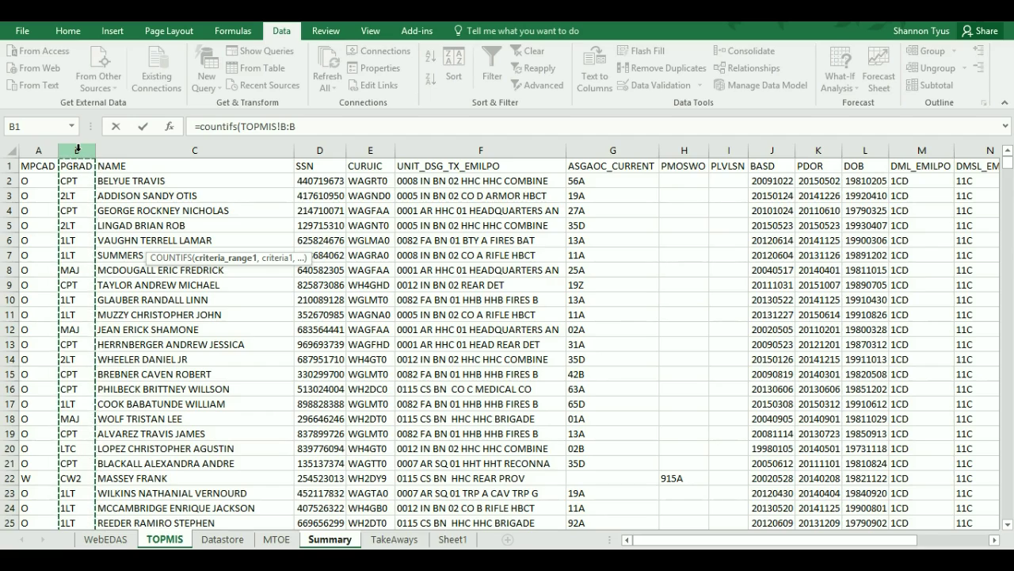
pyautogui.write(',"2')
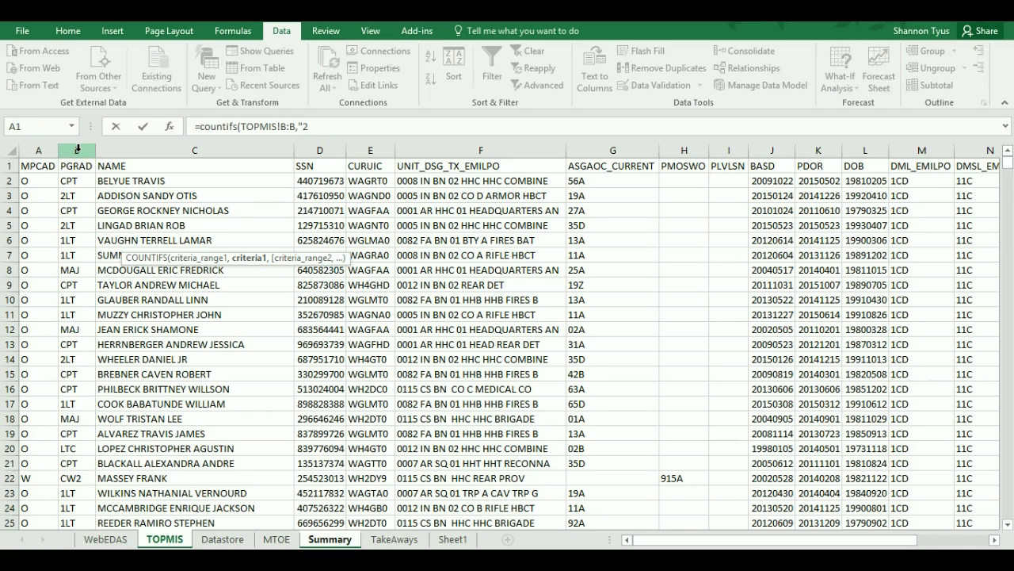
pyautogui.write('LT",')
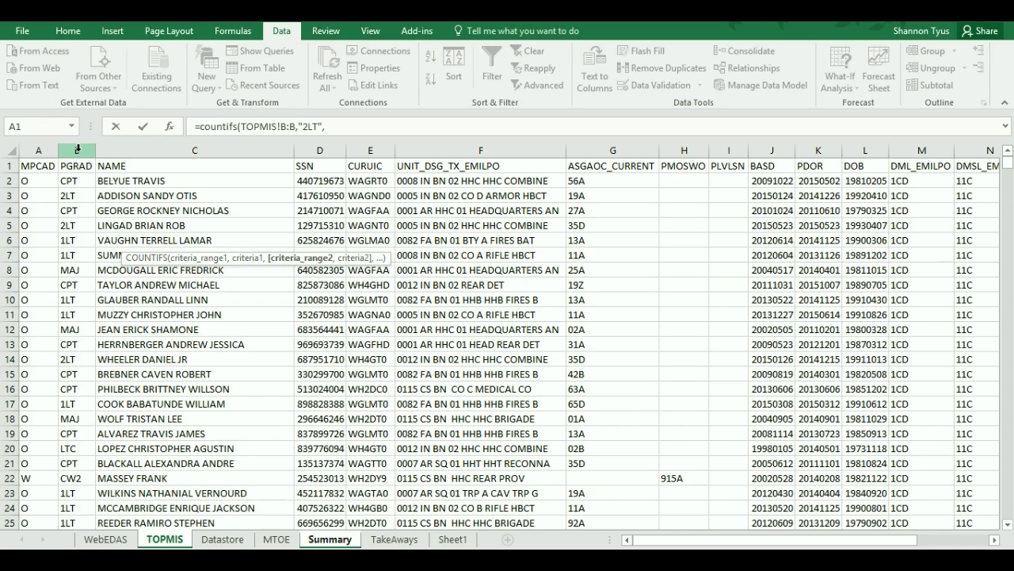
# Add the second COUNTIFS condition, the TOPMIS sheet's CURUIC column E matching "Wagf*", and complete the formula in F16
pyautogui.click(367, 150)
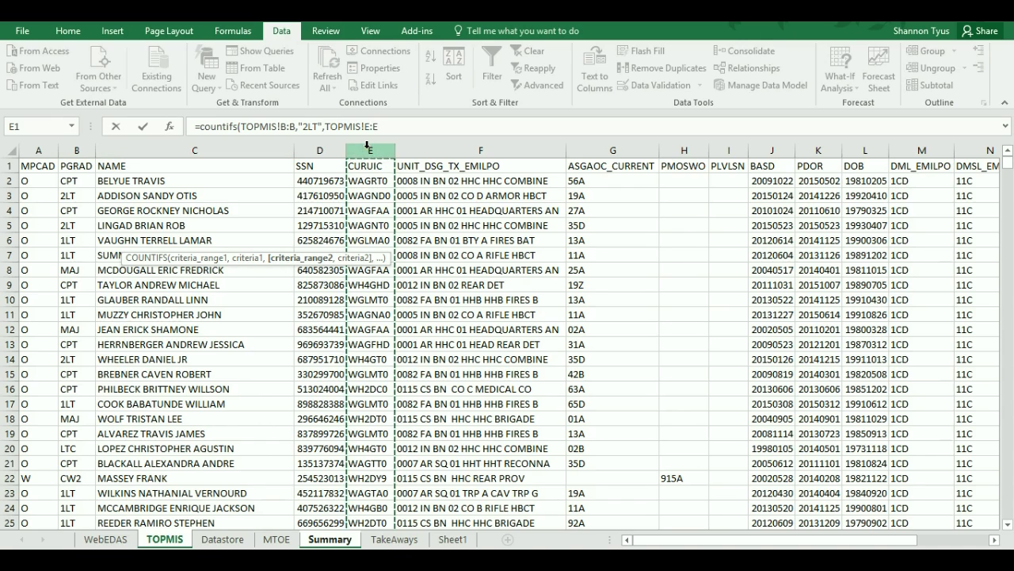
pyautogui.write(',"Wagf*')
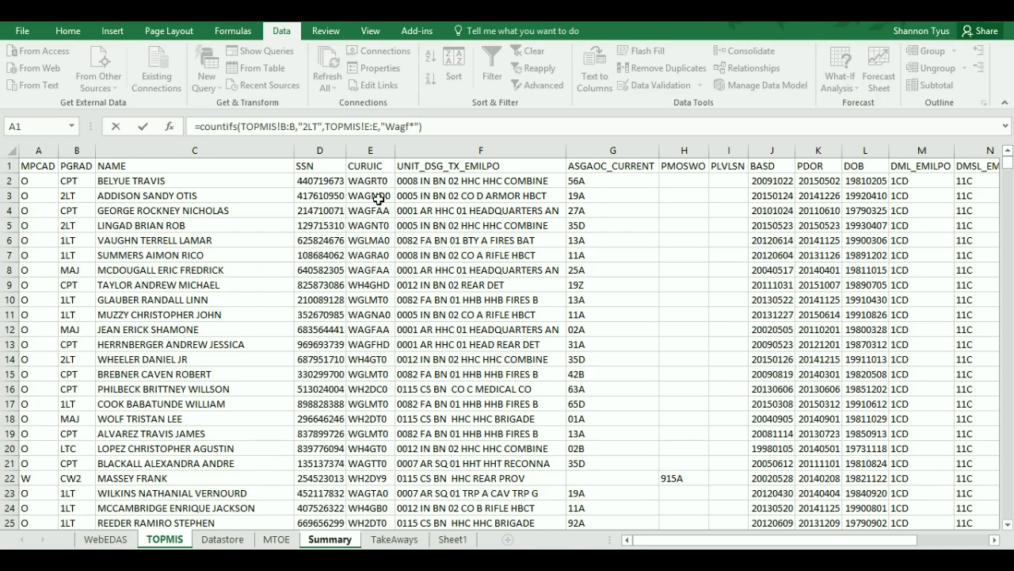
pyautogui.press('Return')
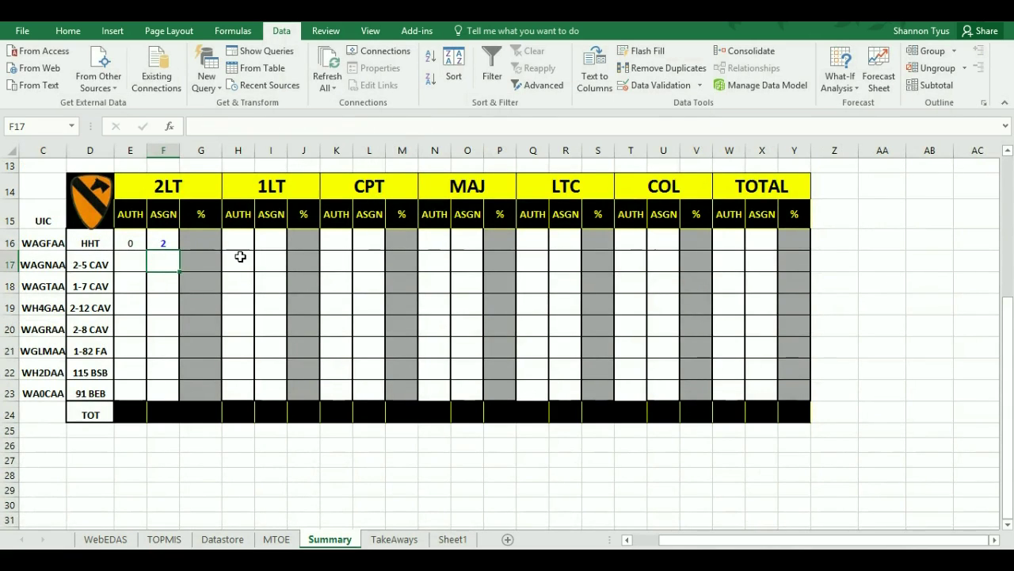
pyautogui.click(162, 240)
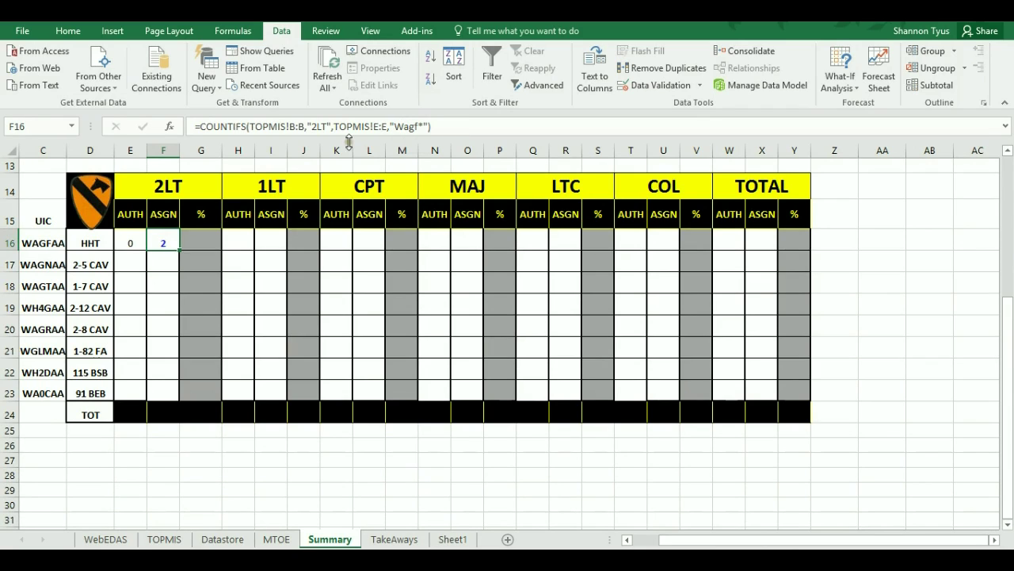
# Enter =F16/E16 in cell G16 as the 2LT percentage and fill it down through G23
pyautogui.click(205, 244)
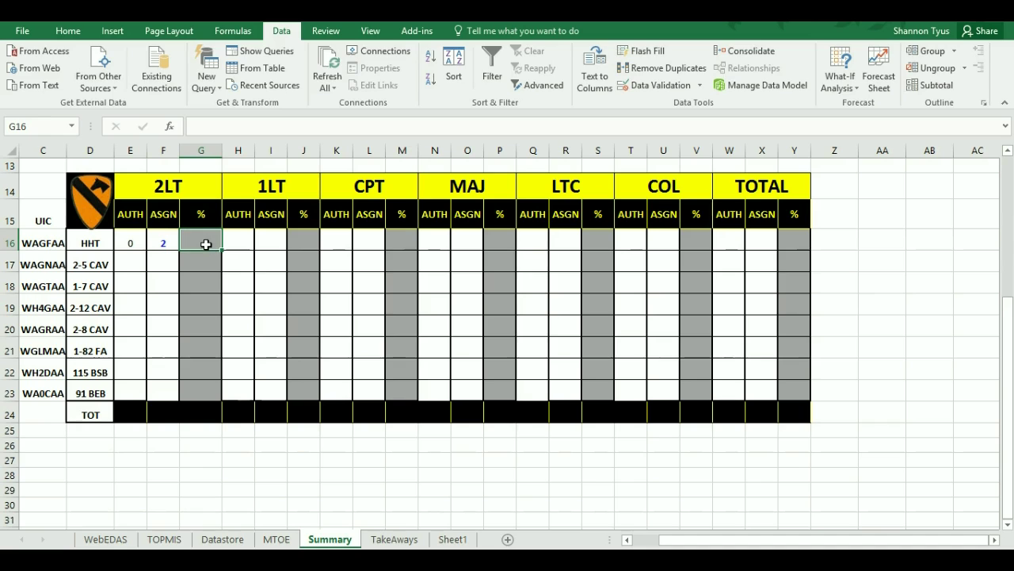
pyautogui.write('=')
pyautogui.click(160, 243)
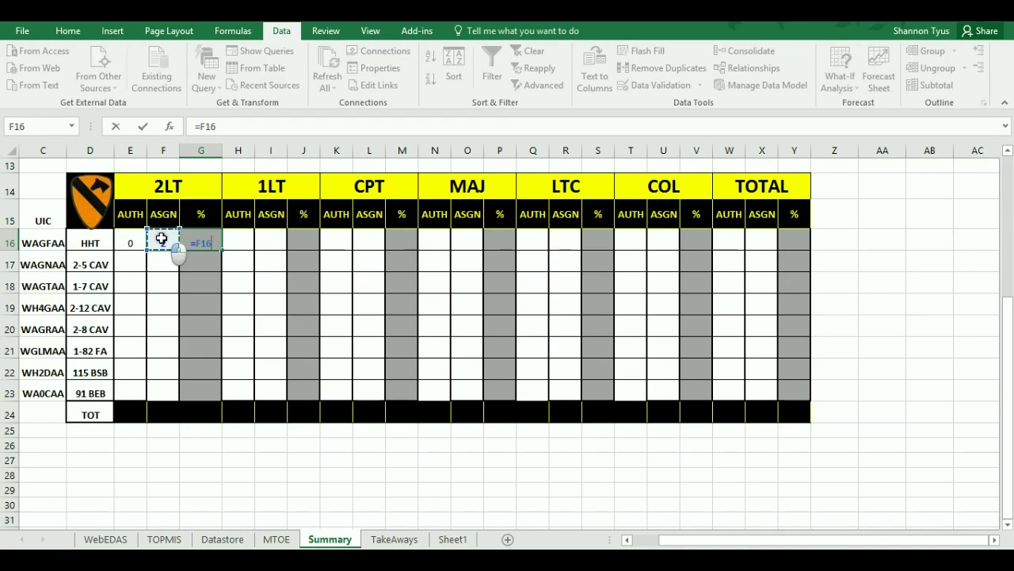
pyautogui.write('/')
pyautogui.click(132, 242)
pyautogui.press('Return')
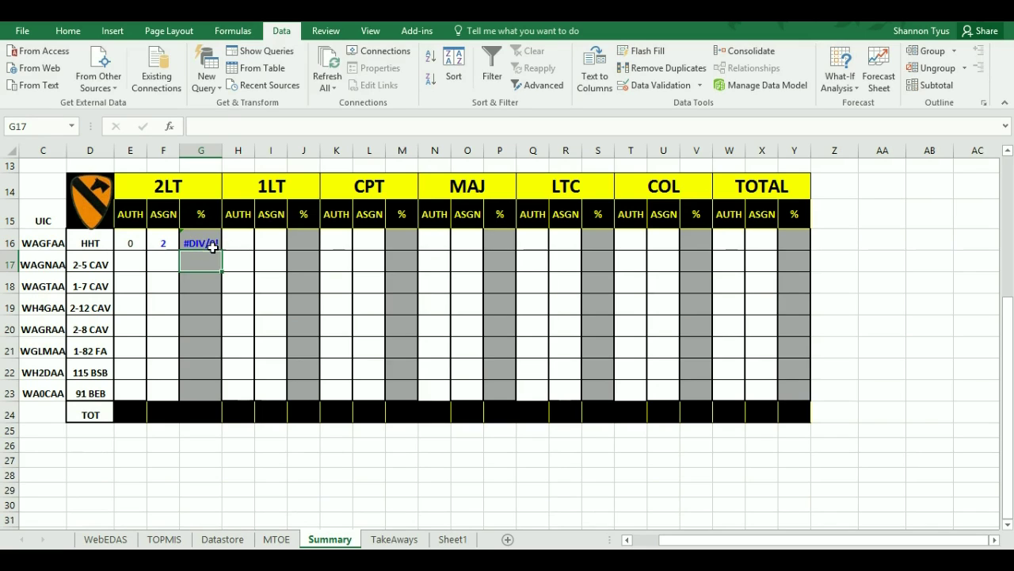
pyautogui.click(212, 247)
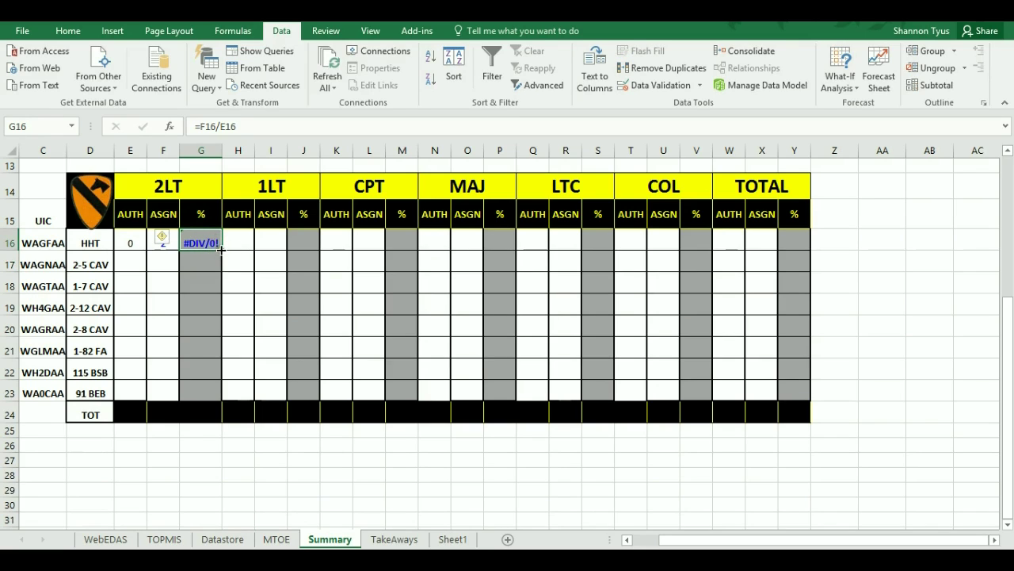
pyautogui.moveTo(220, 249); pyautogui.dragTo(214, 392)
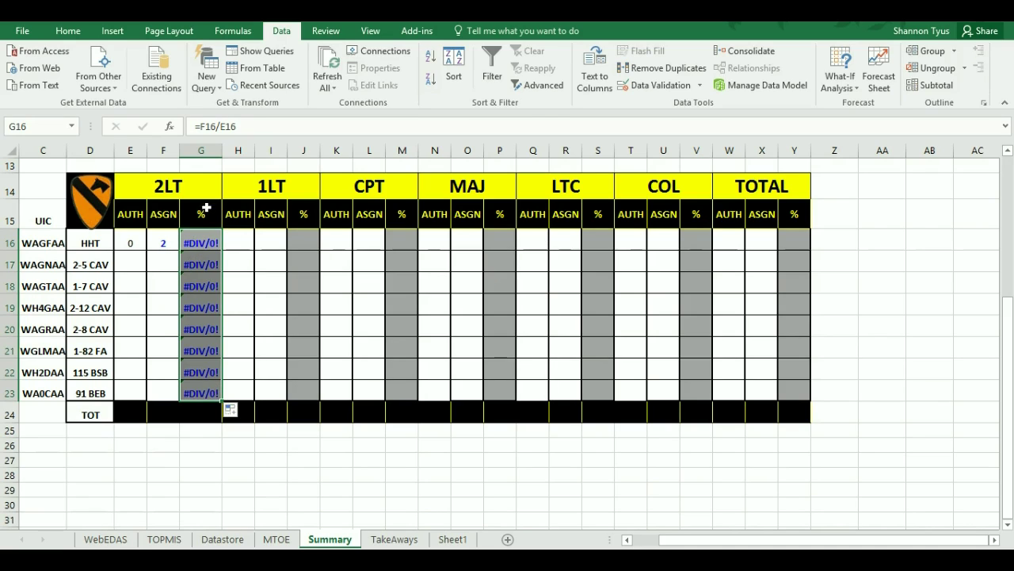
# Replace the formula in G16 with an IF function that tests E16=0 and returns "NA" when true
pyautogui.click(207, 234)
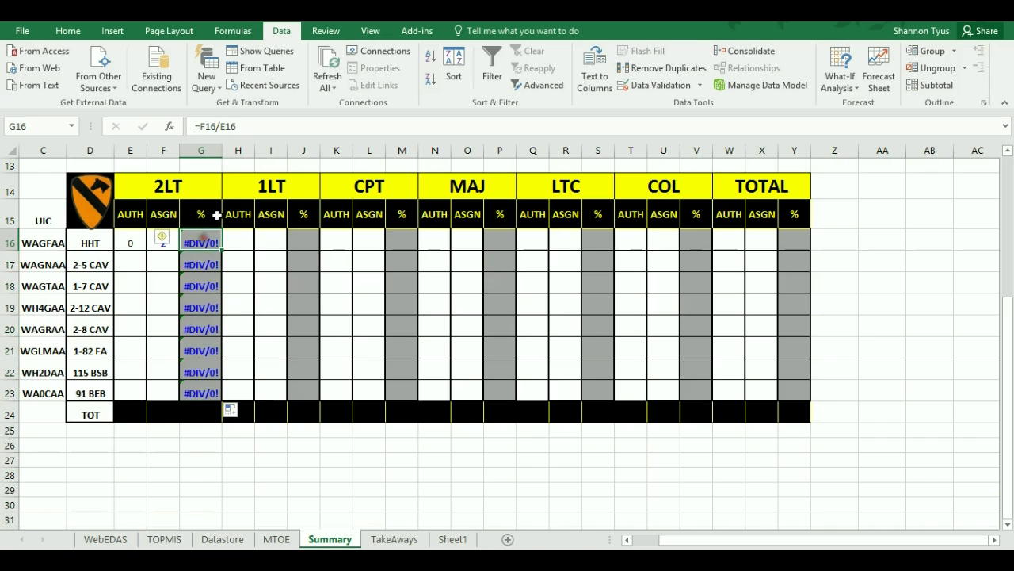
pyautogui.moveTo(236, 127); pyautogui.dragTo(201, 124)
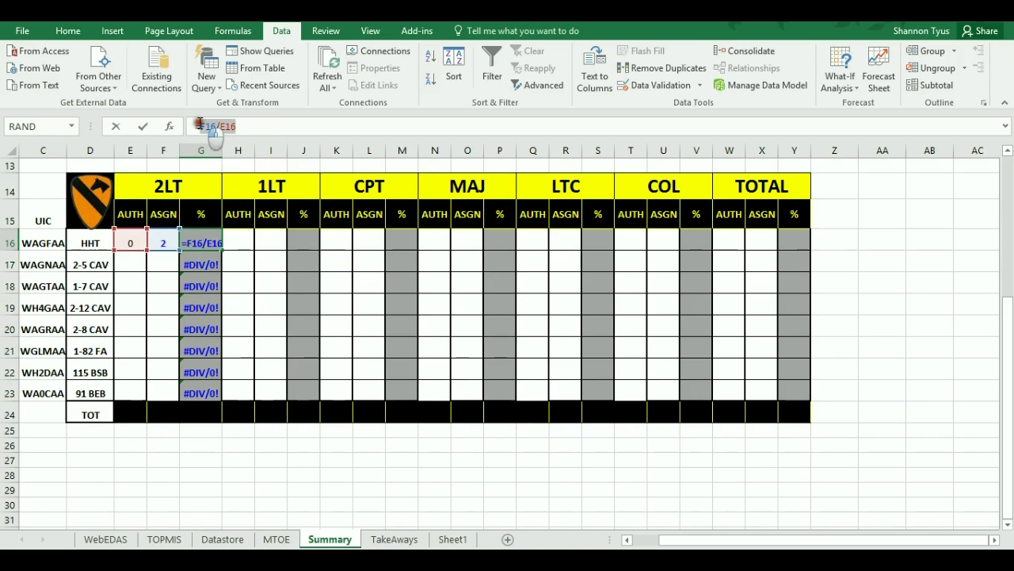
pyautogui.write('if')
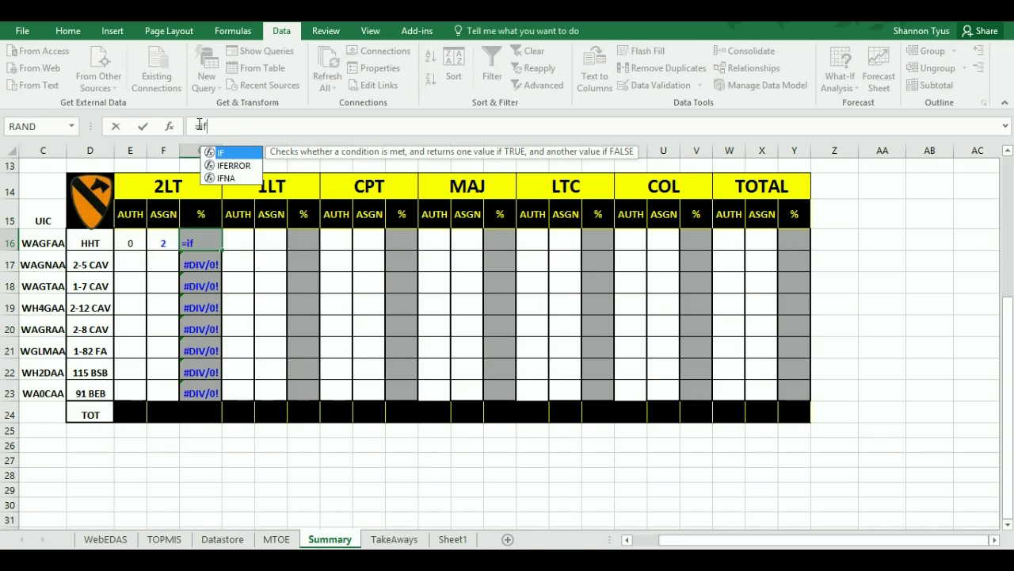
pyautogui.write('(')
pyautogui.click(129, 240)
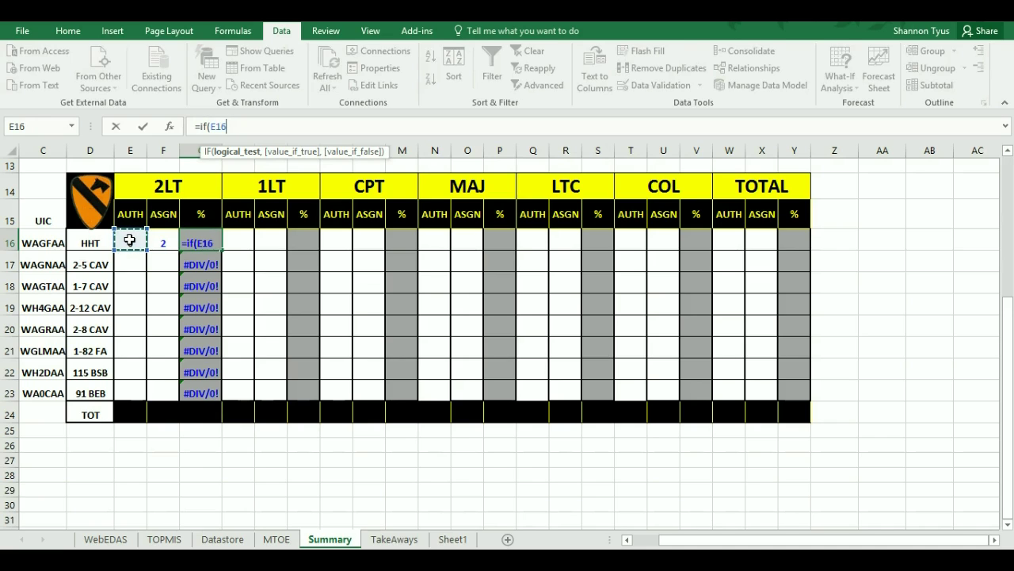
pyautogui.write('=0')
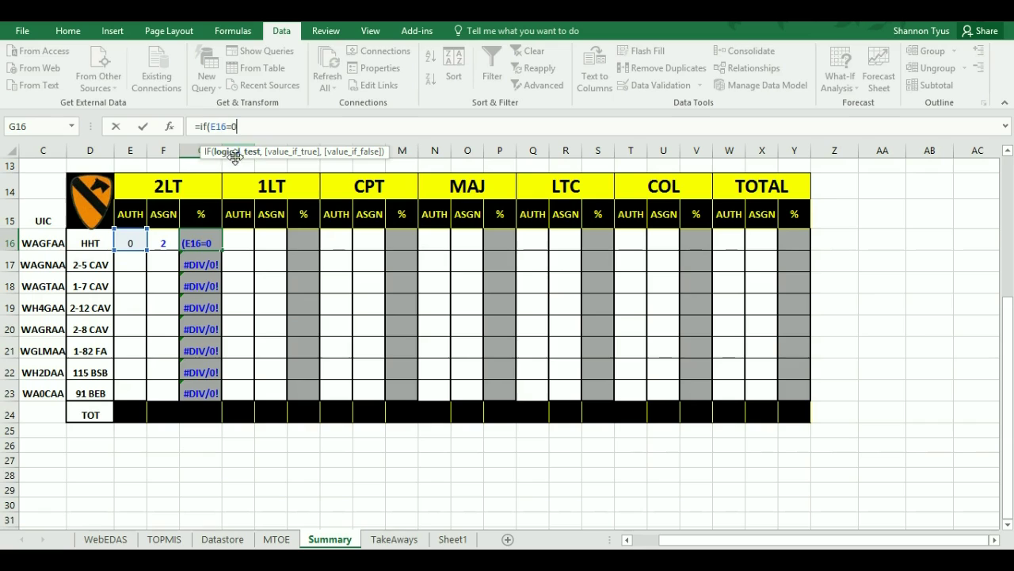
pyautogui.write(',')
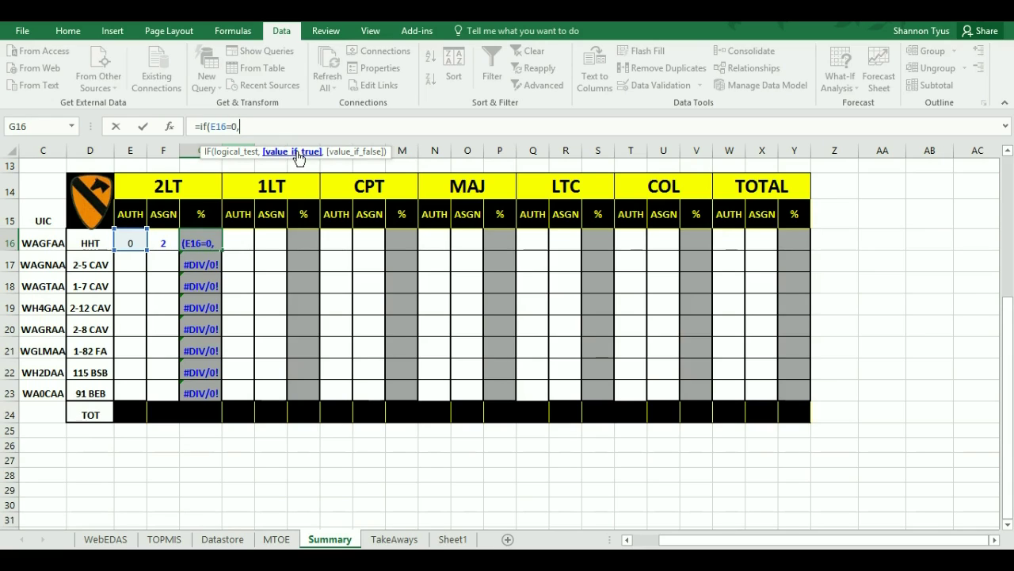
pyautogui.write('NA",')
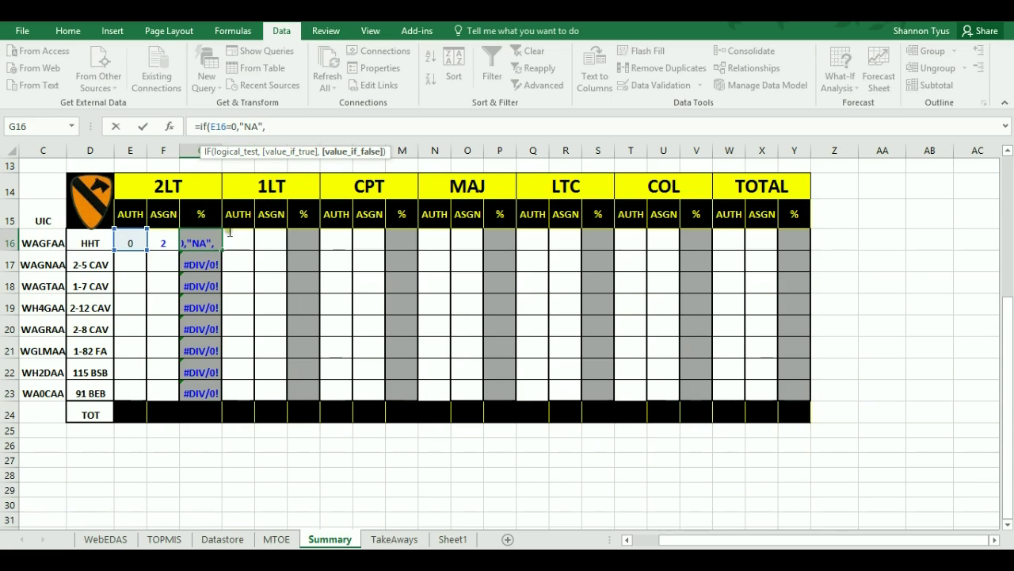
# Complete the IF formula in G16 with F16/E16 as the false value and fill it down through G23
pyautogui.click(158, 242)
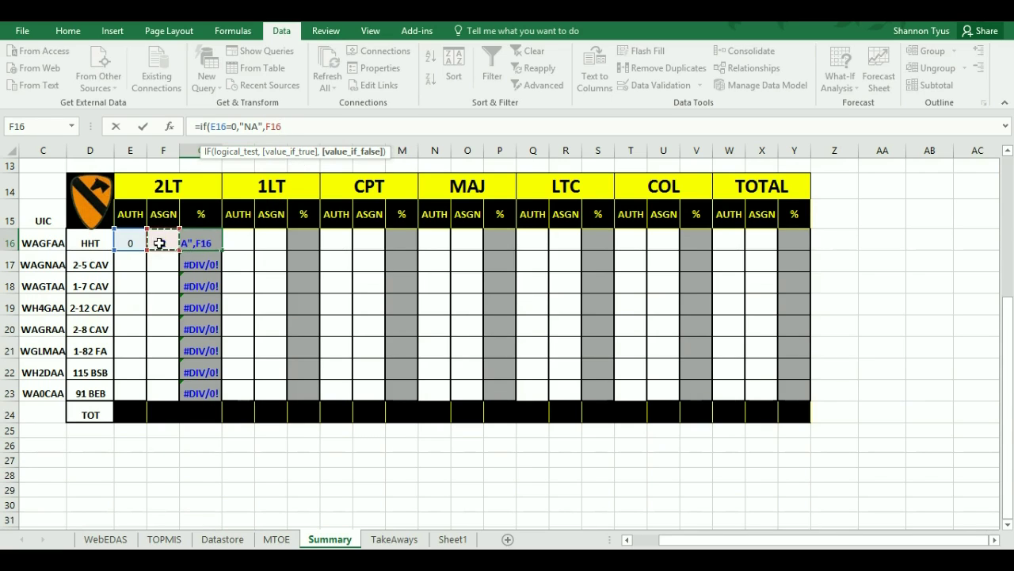
pyautogui.write('/')
pyautogui.click(125, 240)
pyautogui.write(')')
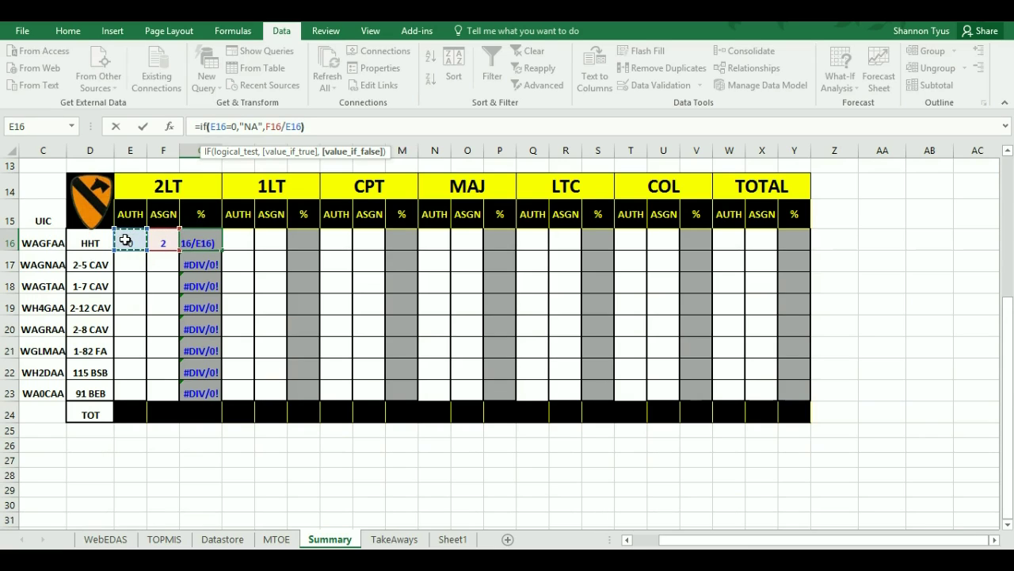
pyautogui.press('Return')
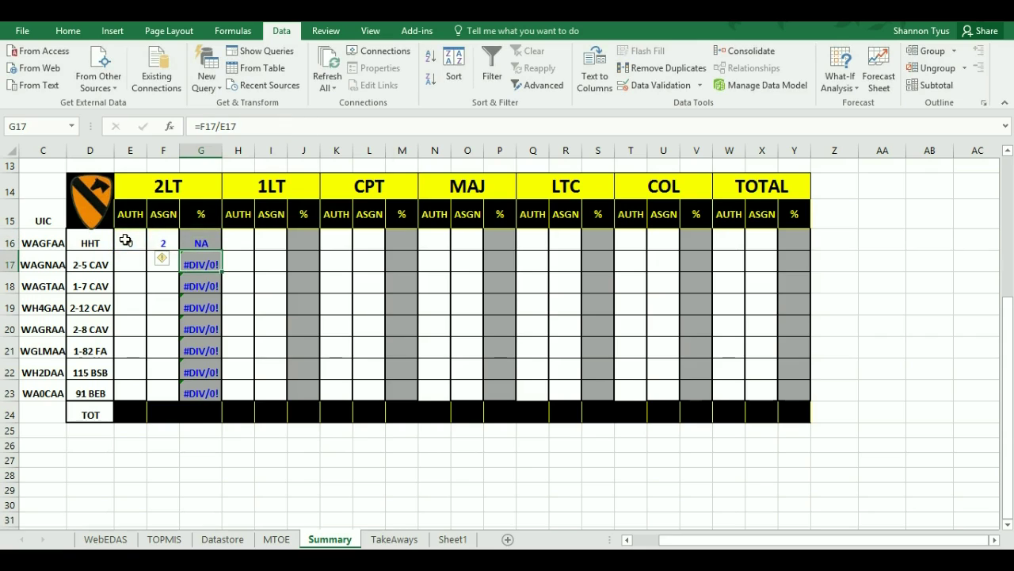
pyautogui.click(216, 244)
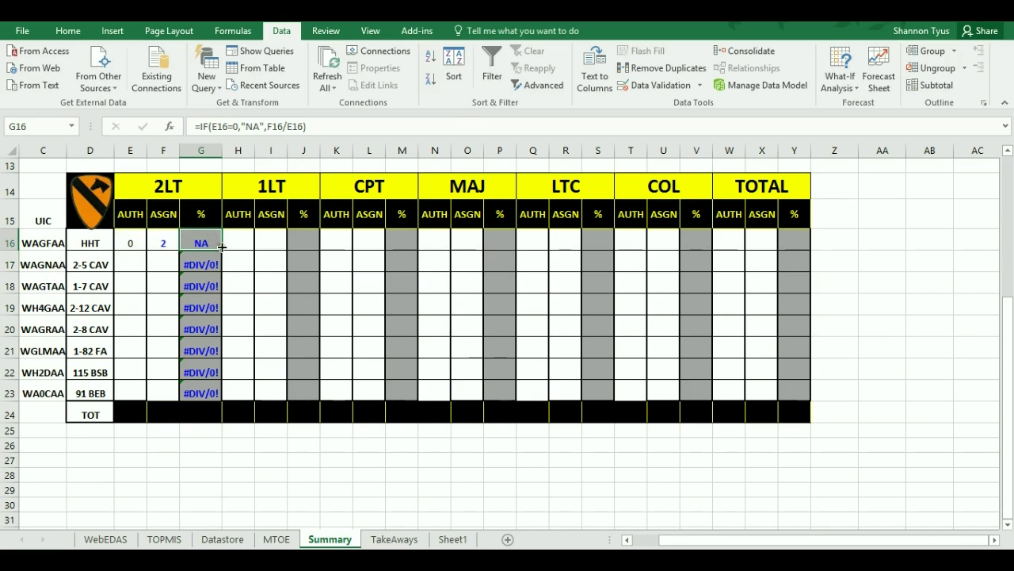
pyautogui.moveTo(216, 244); pyautogui.dragTo(216, 394)
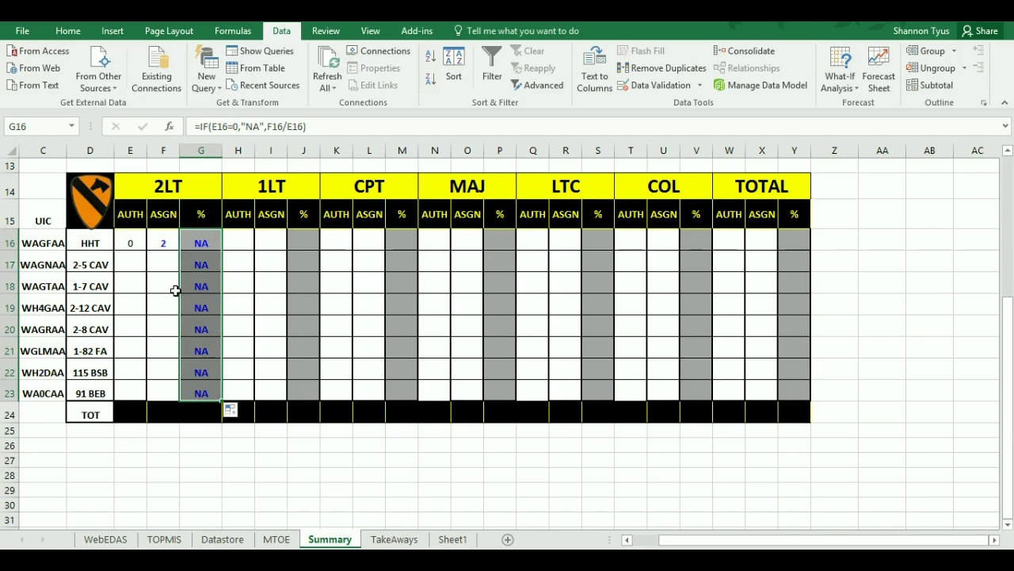
# Enter sample 2LT strength for 2-5 CAV, with 10 authorized in E17 and 8 assigned in F17
pyautogui.click(136, 258)
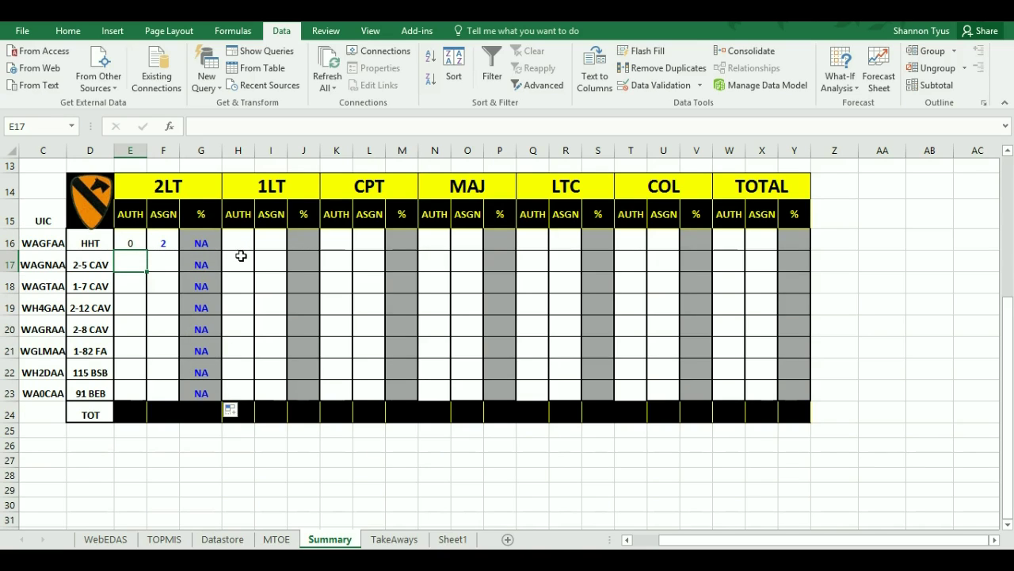
pyautogui.click(131, 240)
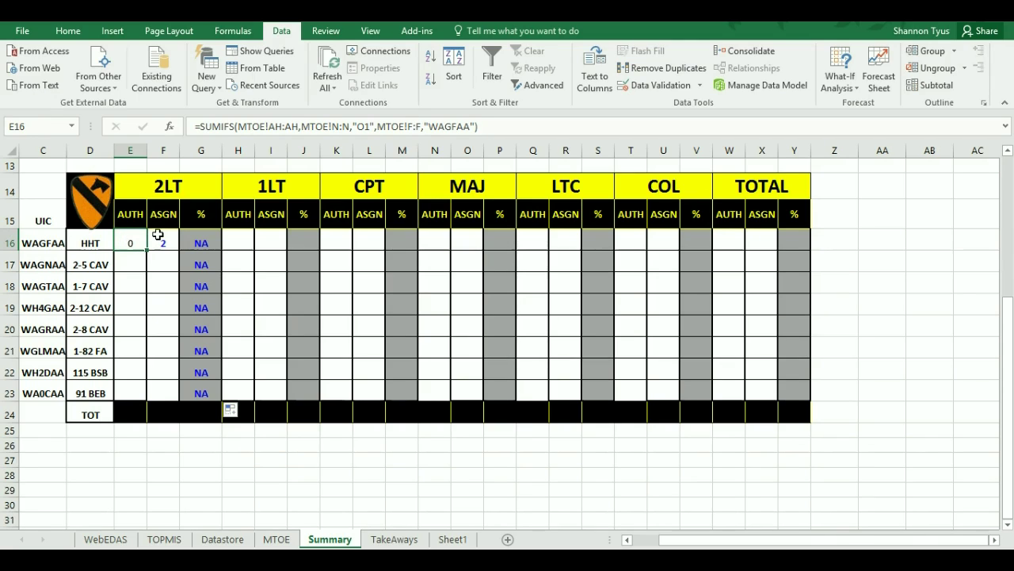
pyautogui.click(161, 235)
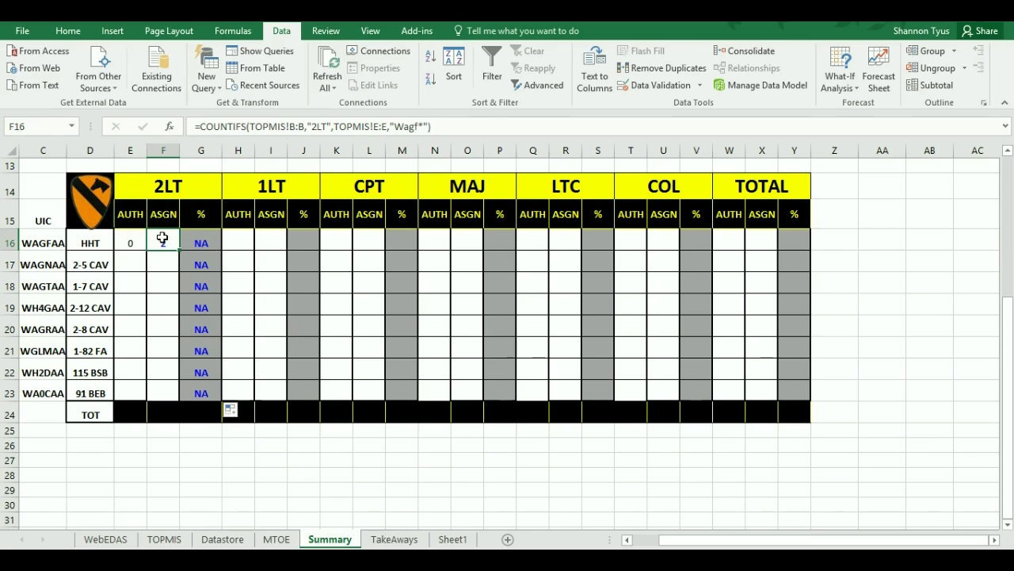
pyautogui.click(199, 241)
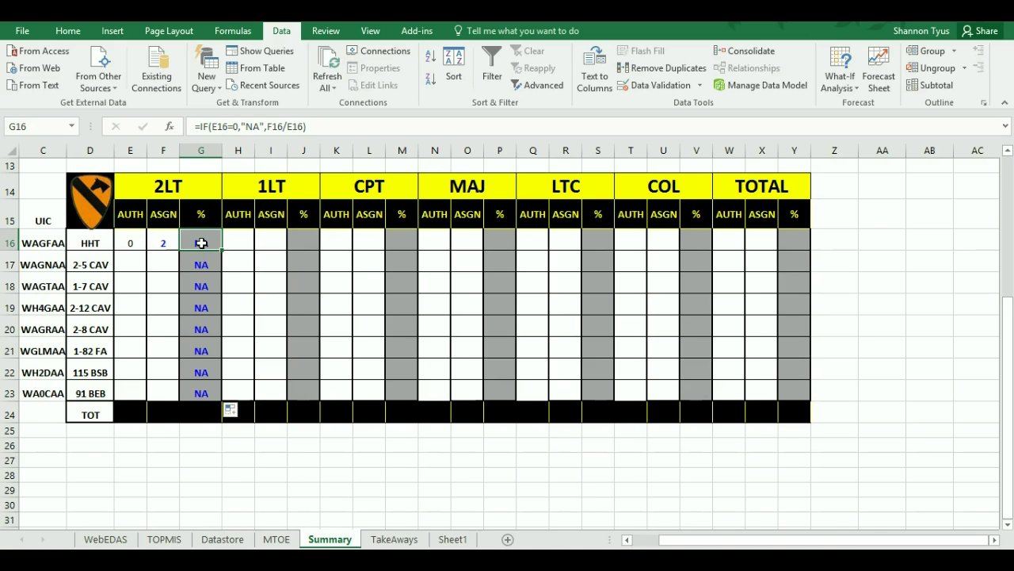
pyautogui.click(131, 262)
pyautogui.write('10')
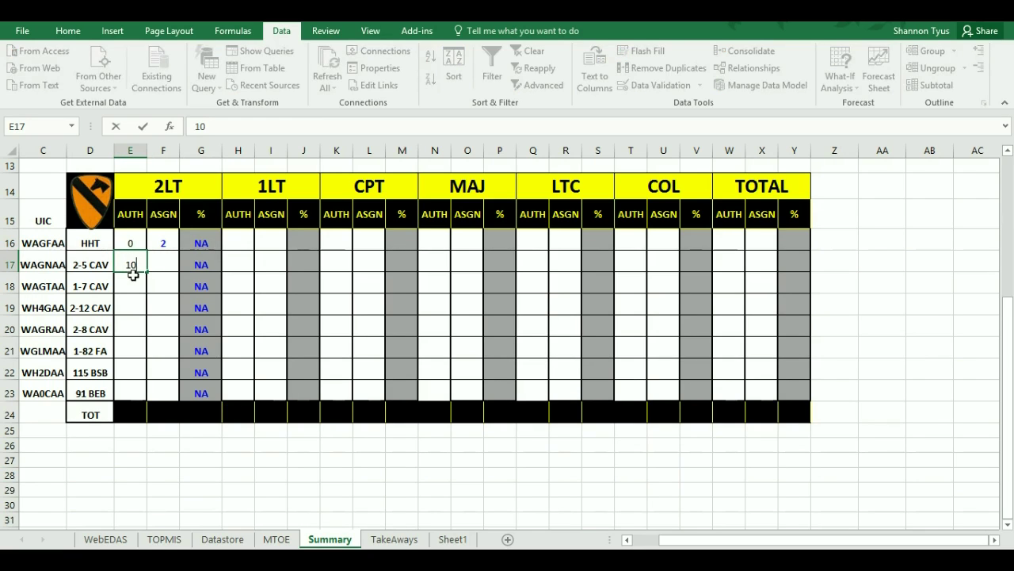
pyautogui.press('Return')
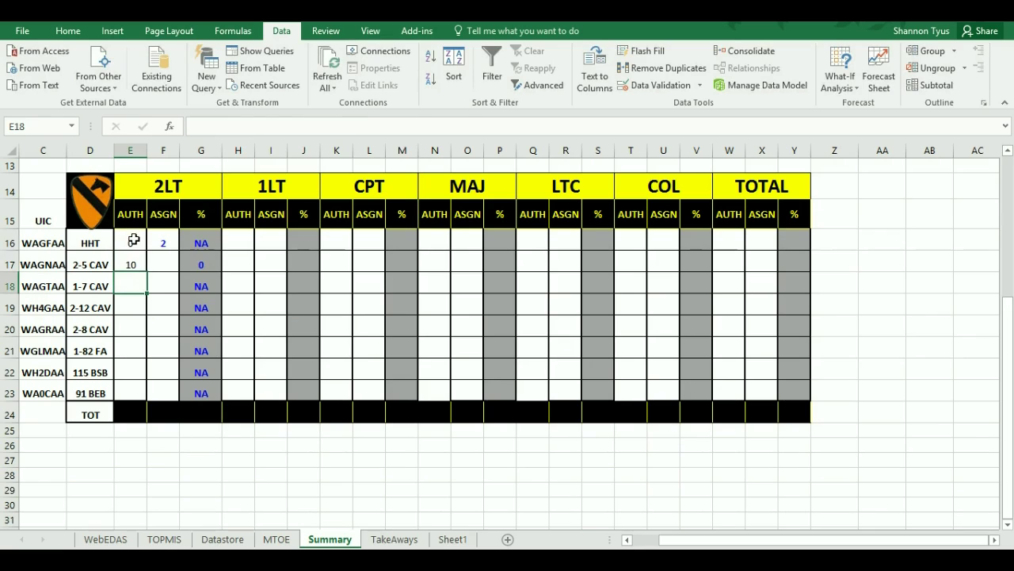
pyautogui.click(133, 241)
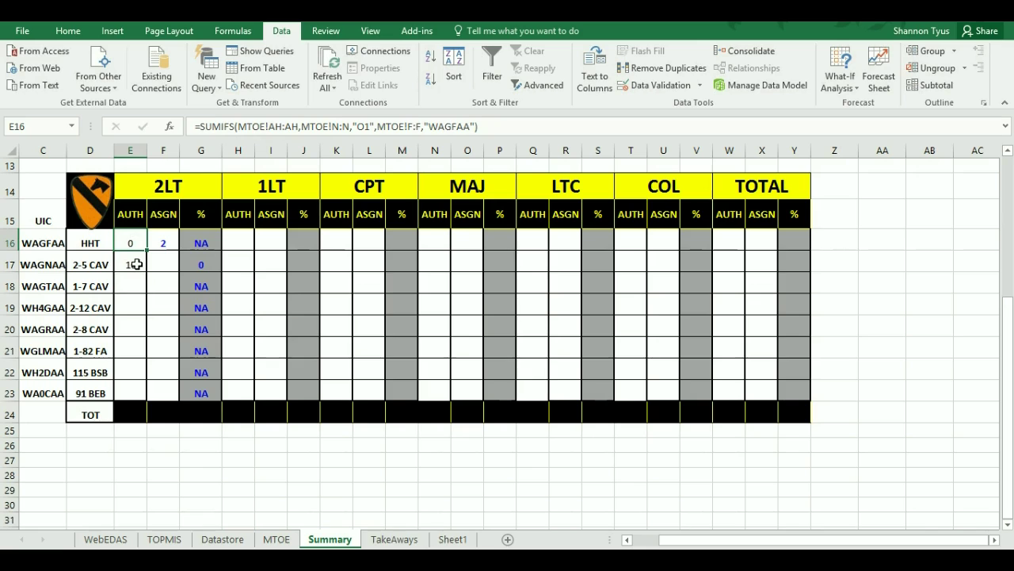
pyautogui.click(162, 262)
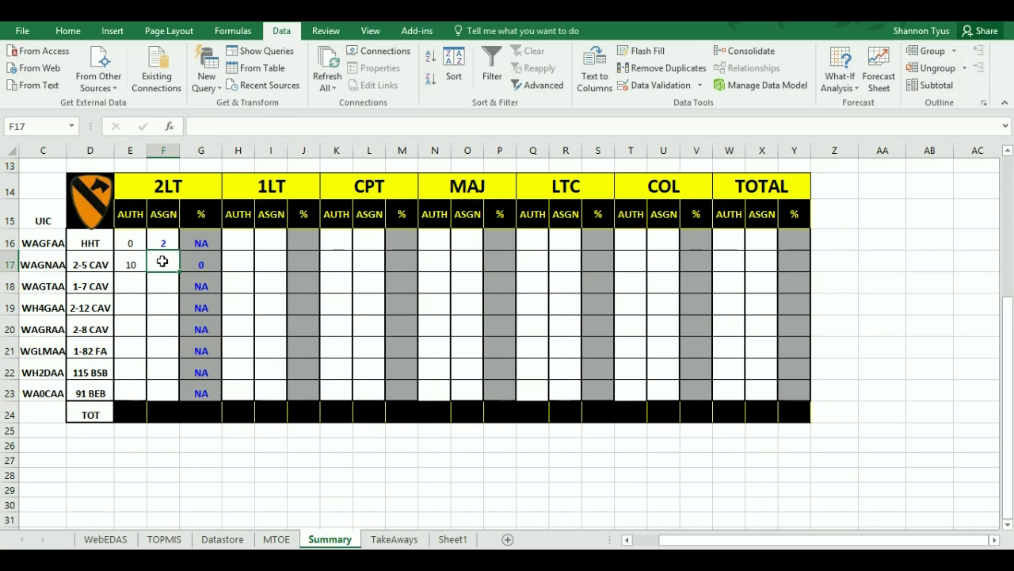
pyautogui.write('8')
pyautogui.click(158, 300)
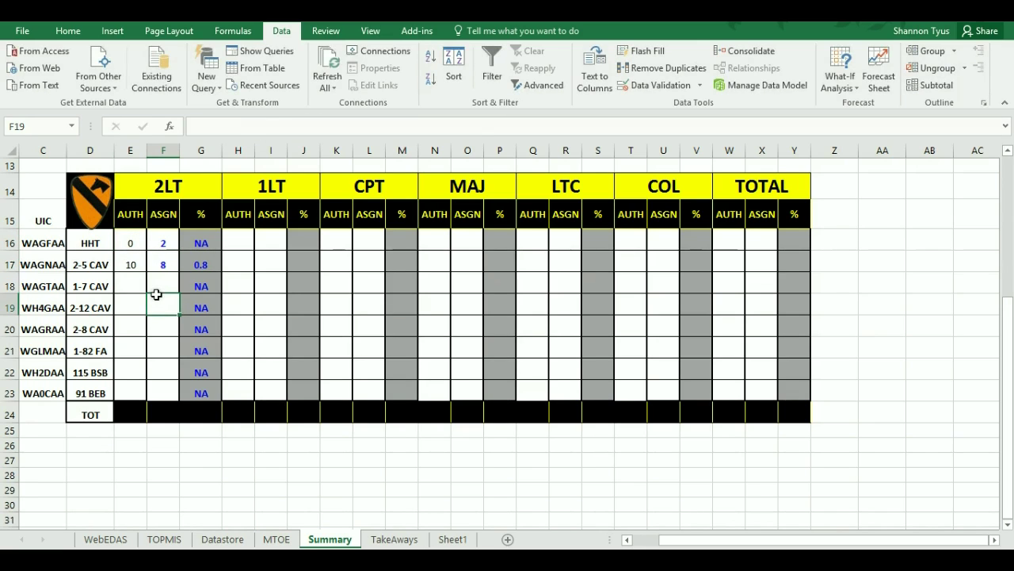
# Format the 2LT percentage cells G16 through G23 with the Percentage number format
pyautogui.click(208, 262)
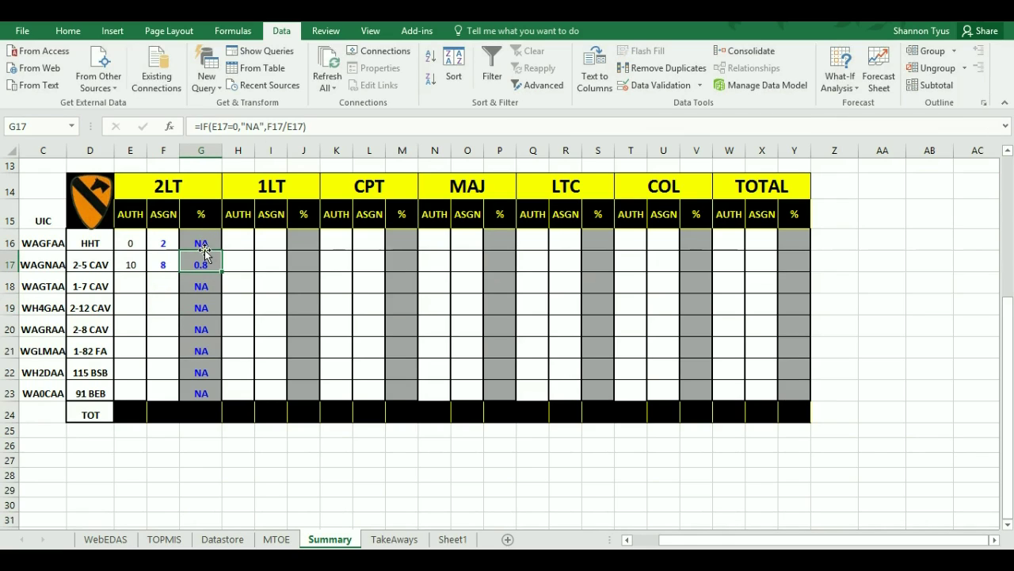
pyautogui.click(204, 248)
pyautogui.moveTo(203, 254); pyautogui.dragTo(203, 391)
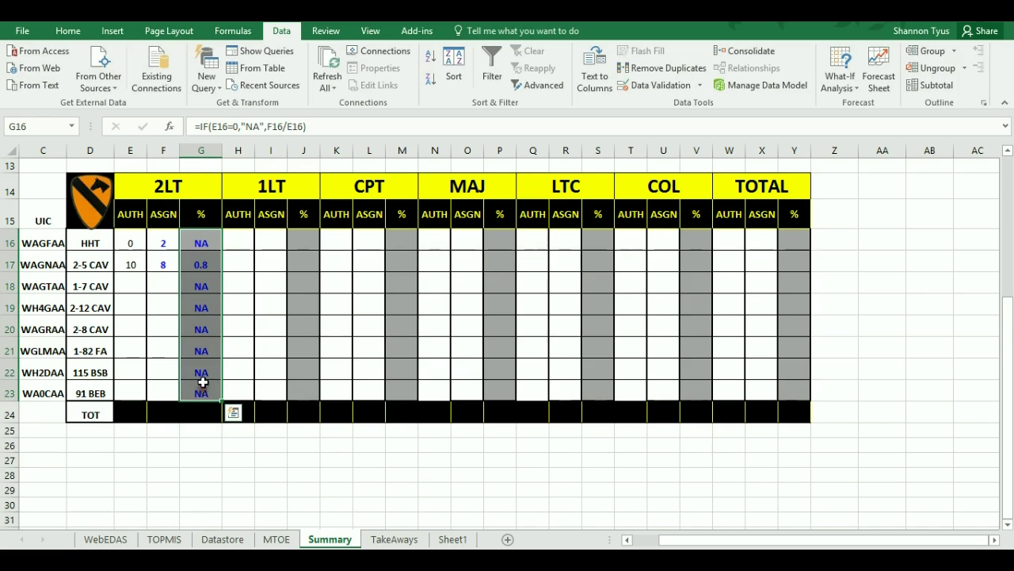
pyautogui.click(68, 31)
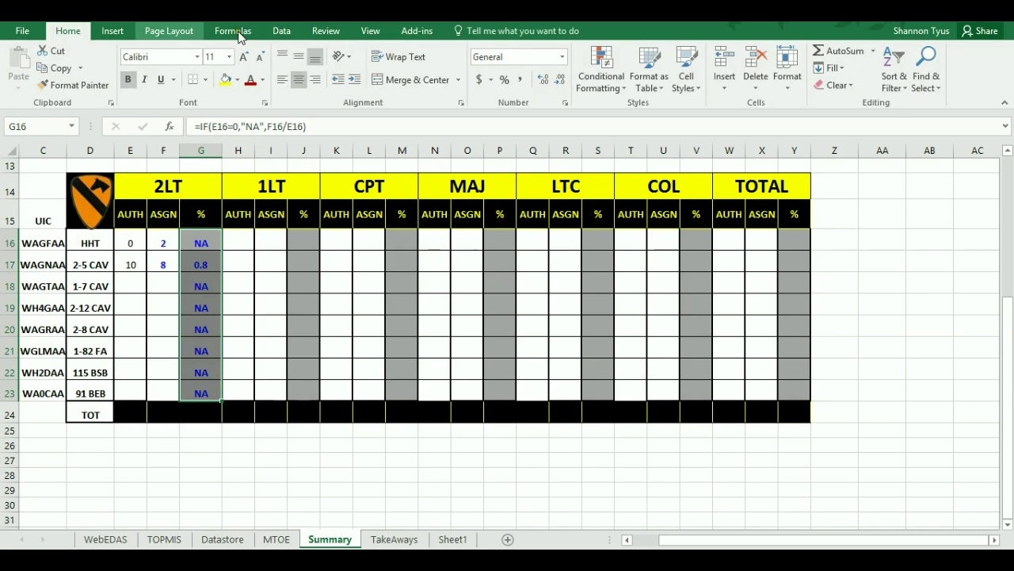
pyautogui.click(505, 80)
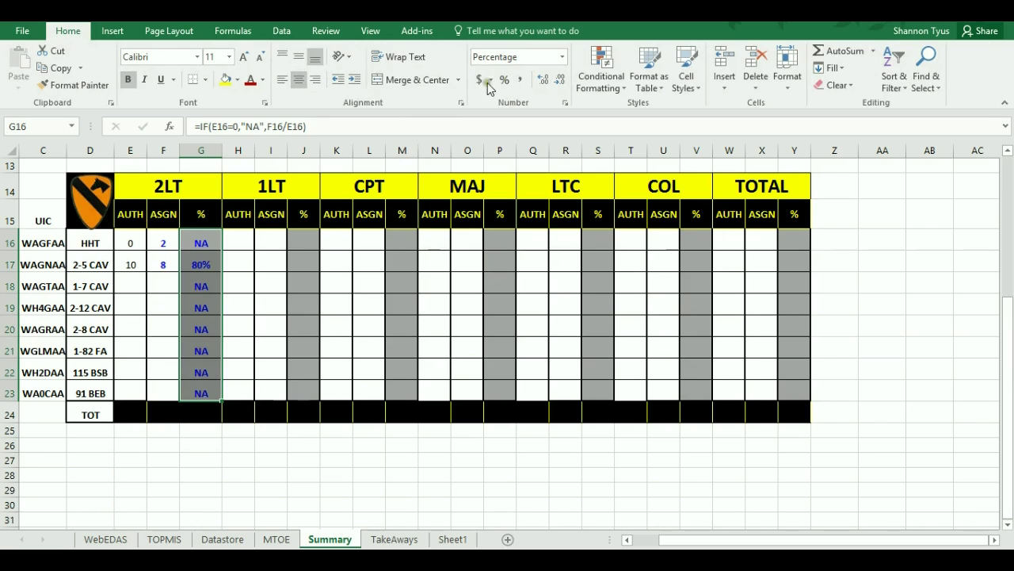
# Enter sample 2LT strength for 1-7 CAV, with 100 authorized in E18 and 68 assigned in F18
pyautogui.click(127, 283)
pyautogui.write('100')
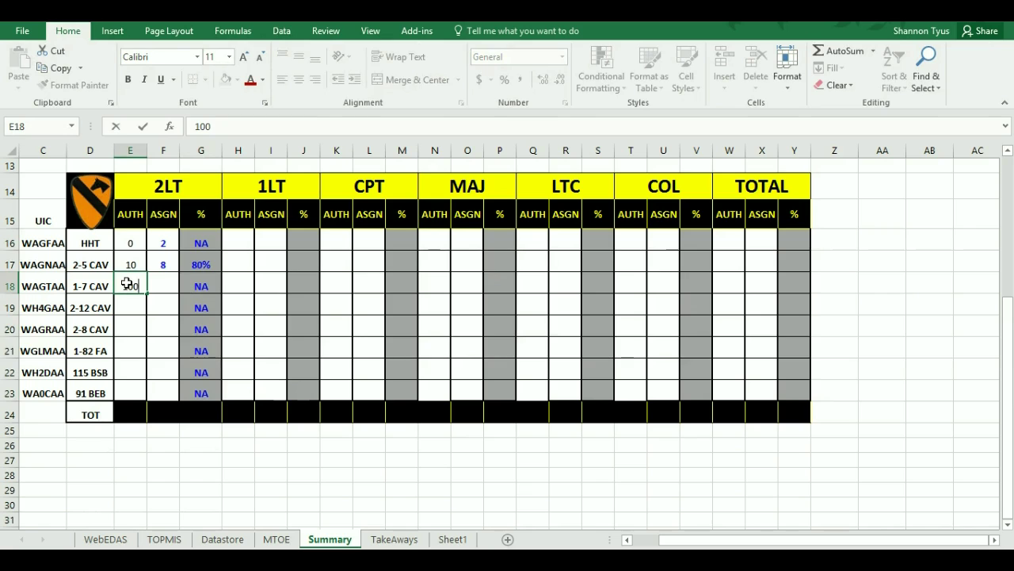
pyautogui.click(158, 283)
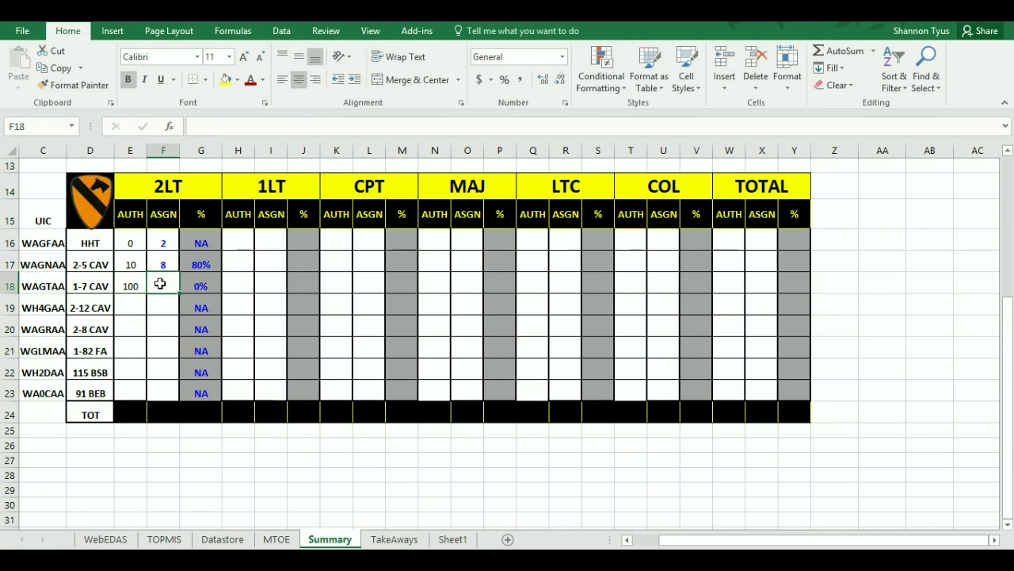
pyautogui.write('68')
pyautogui.click(161, 311)
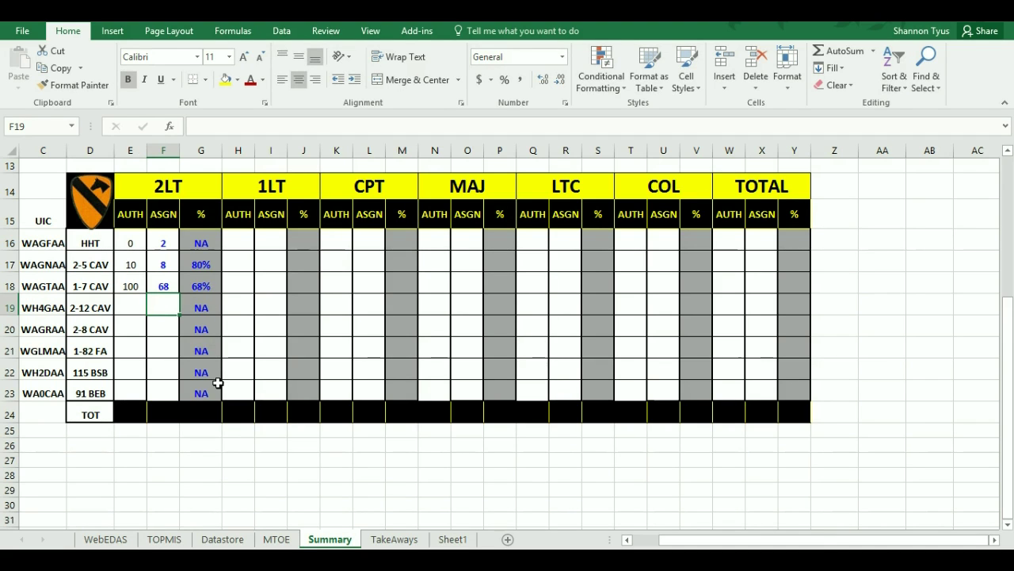
# Examine the Summary sheet's SL table and compare the WebEDAS personnel columns with the GRADE column on the MTOE sheet
pyautogui.scroll(1, 216, 383)
pyautogui.scroll(3, 218, 384)
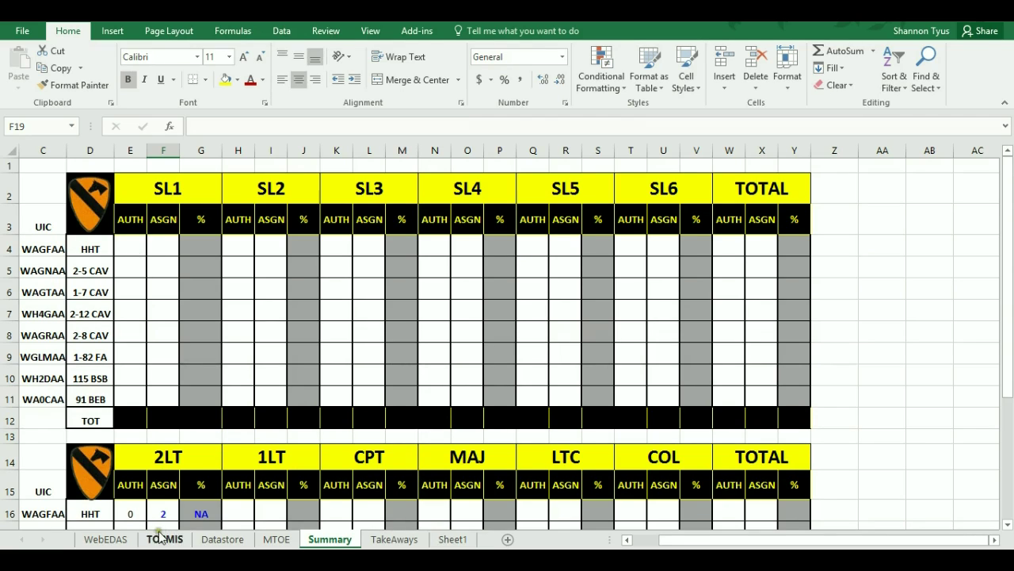
pyautogui.click(225, 539)
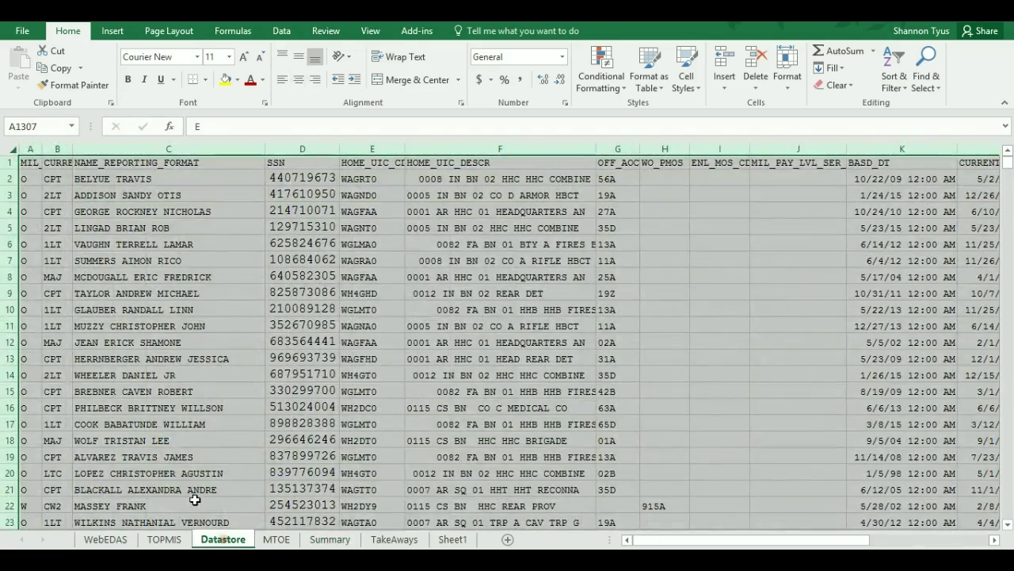
pyautogui.click(113, 540)
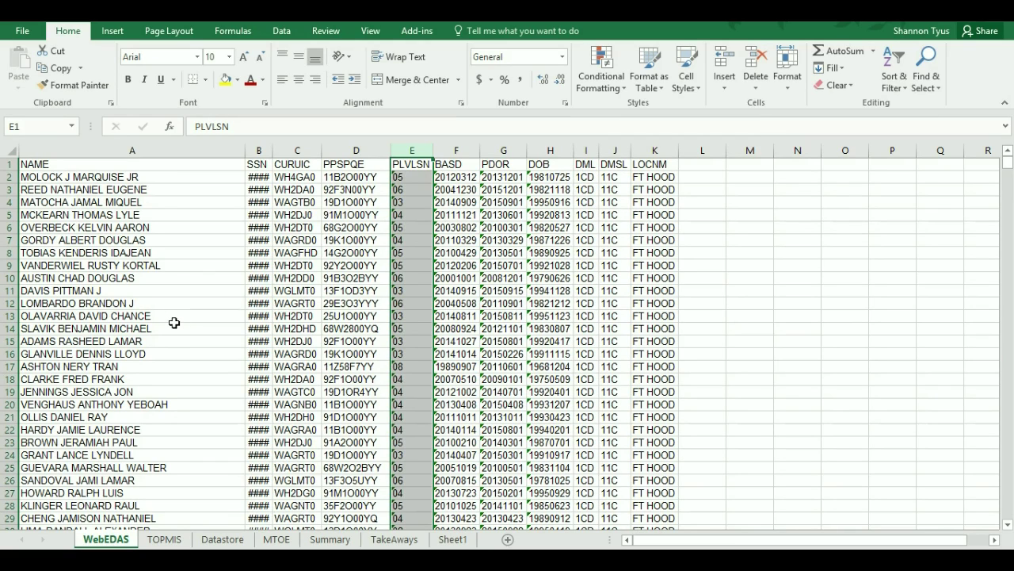
pyautogui.scroll(-1, 173, 322)
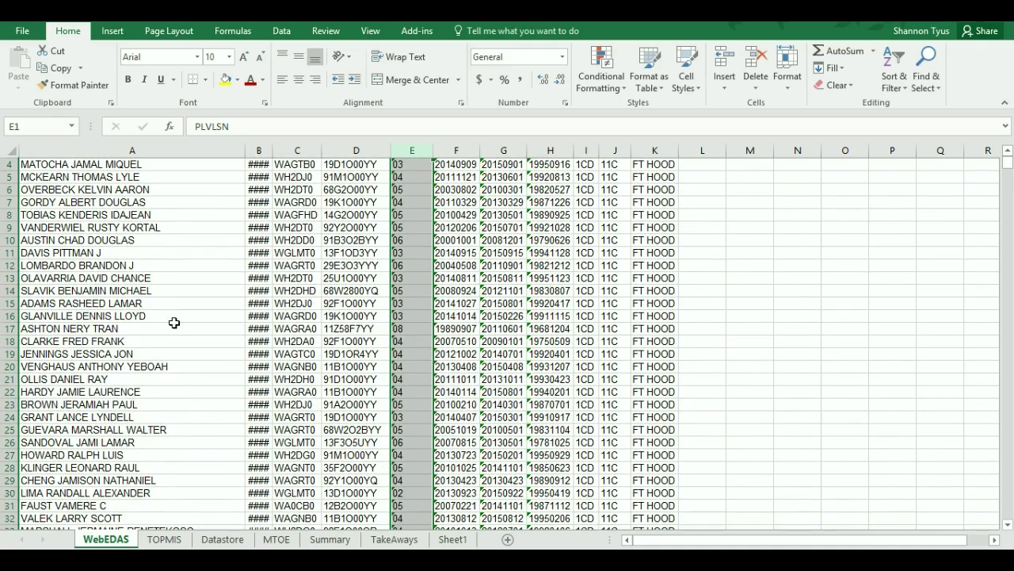
pyautogui.scroll(1, 174, 322)
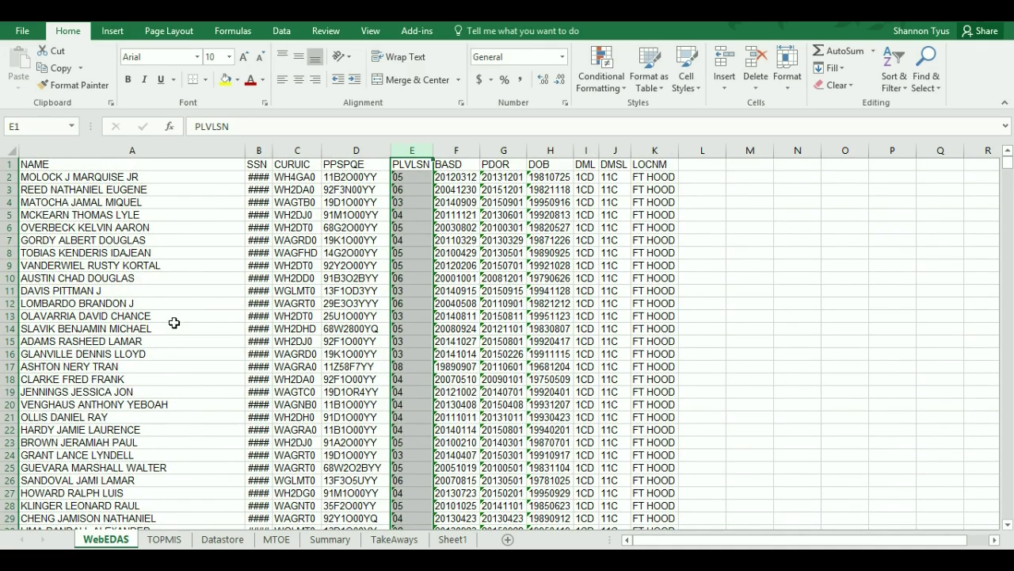
pyautogui.click(275, 539)
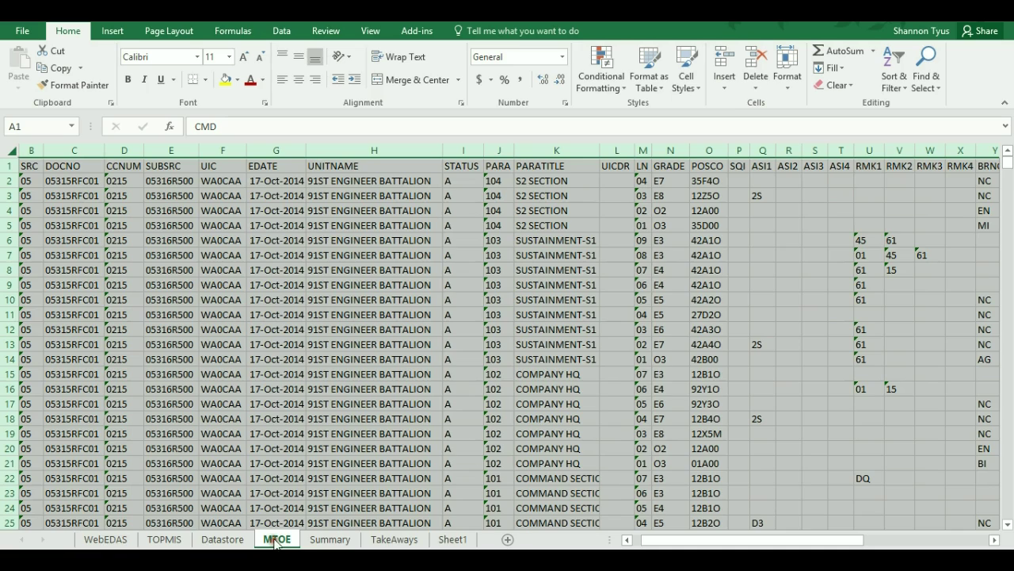
pyautogui.click(668, 259)
pyautogui.click(669, 273)
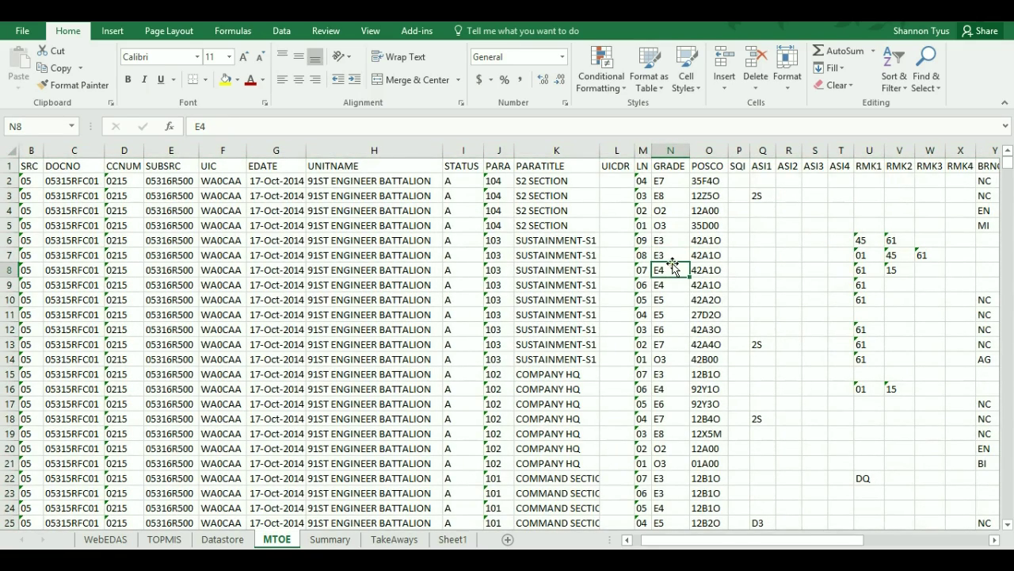
pyautogui.moveTo(668, 255); pyautogui.dragTo(670, 268)
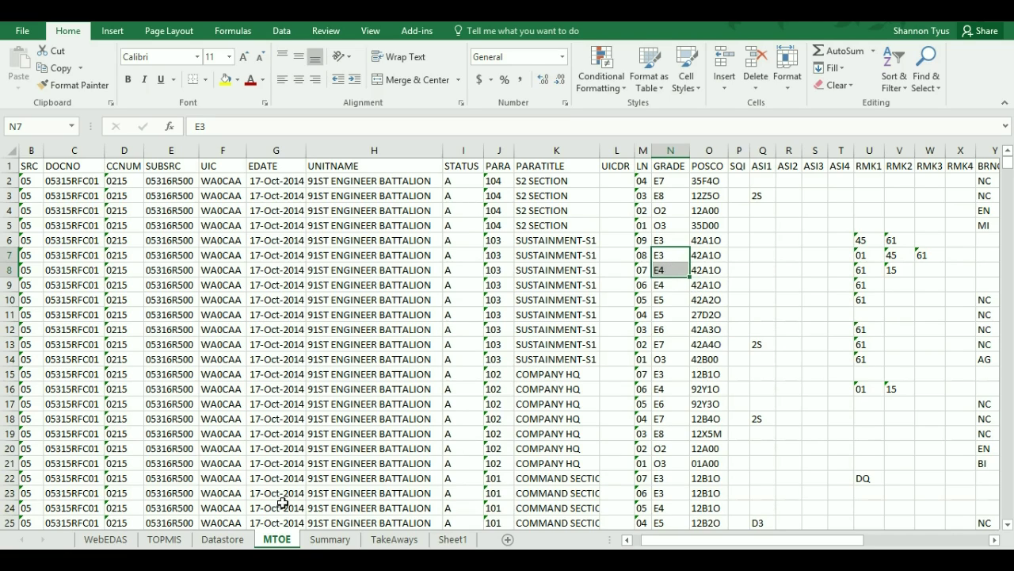
# Insert a new column before PLVLSN on the WebEDAS sheet and give it the header SL
pyautogui.click(106, 538)
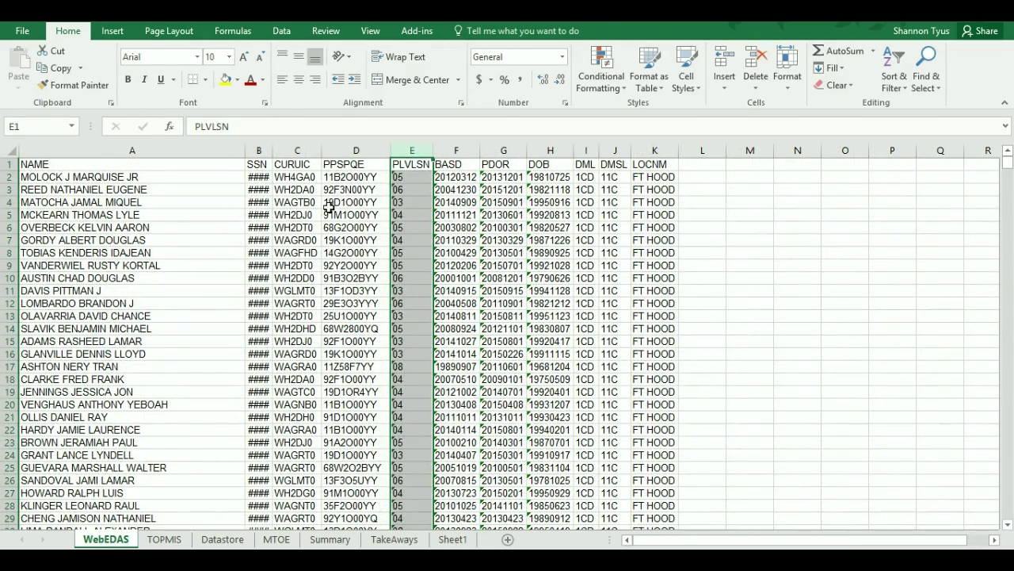
pyautogui.rightClick(412, 156)
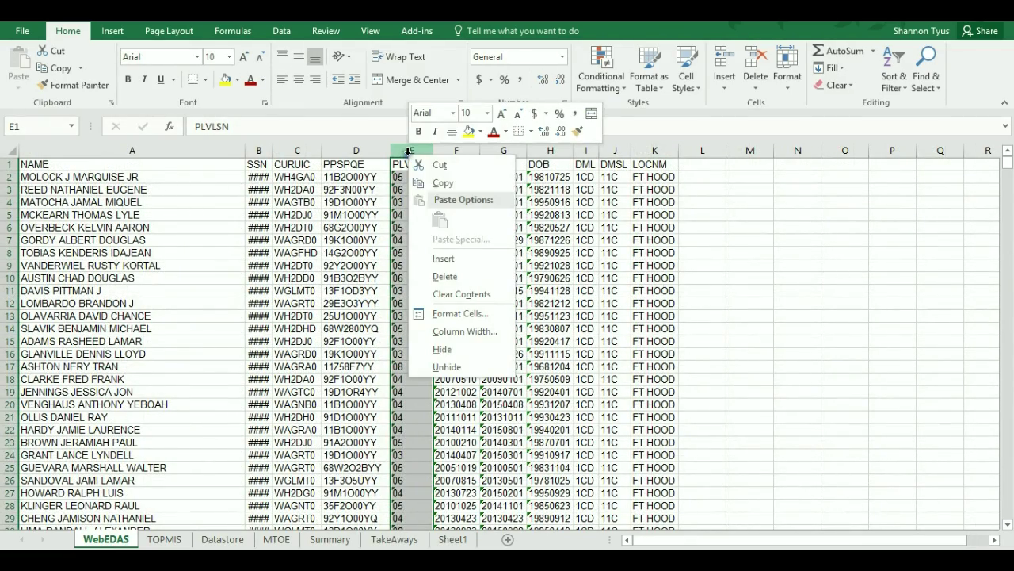
pyautogui.click(442, 260)
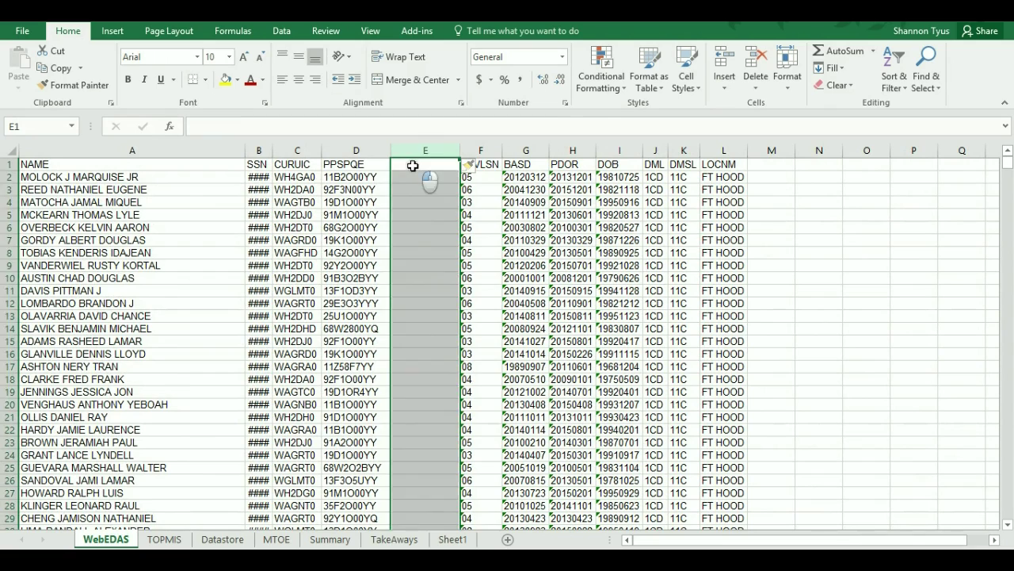
pyautogui.click(411, 165)
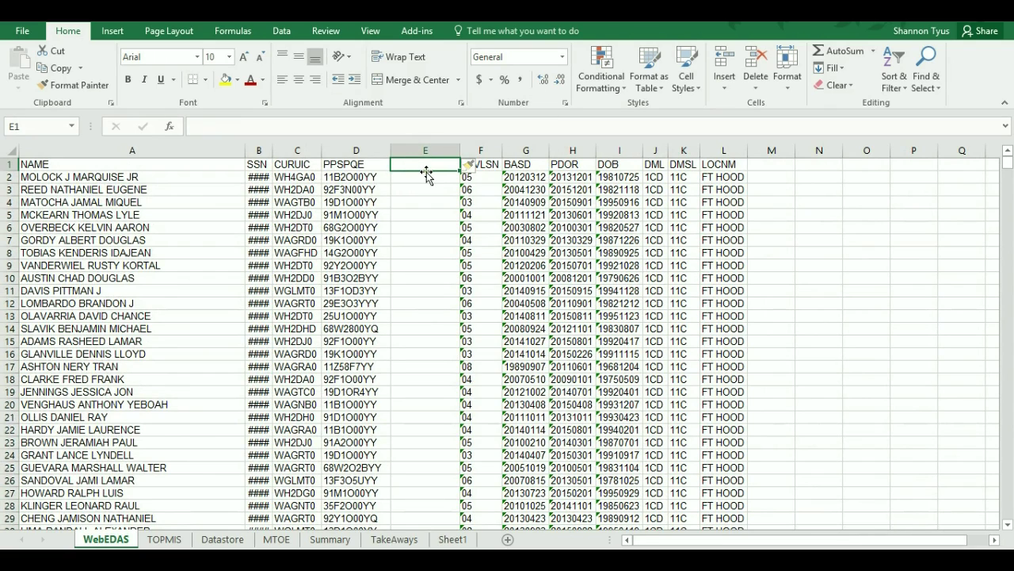
pyautogui.write('SL')
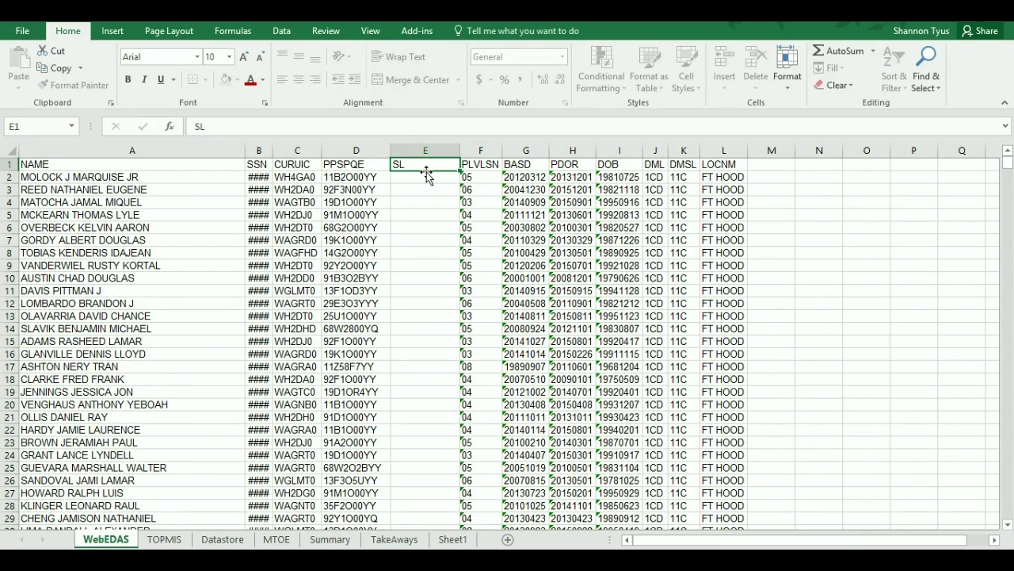
pyautogui.press('Return')
# Enter =MID(D2,4,1) in E2 on the WebEDAS sheet and fill it down the SL column
pyautogui.moveTo(357, 149); pyautogui.dragTo(353, 171)
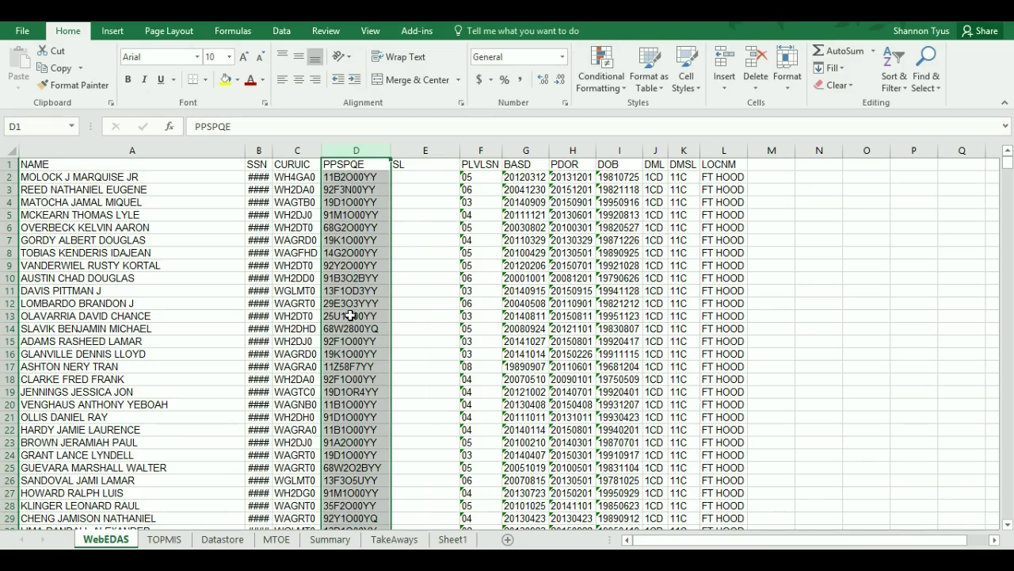
pyautogui.scroll(-5, 343, 411)
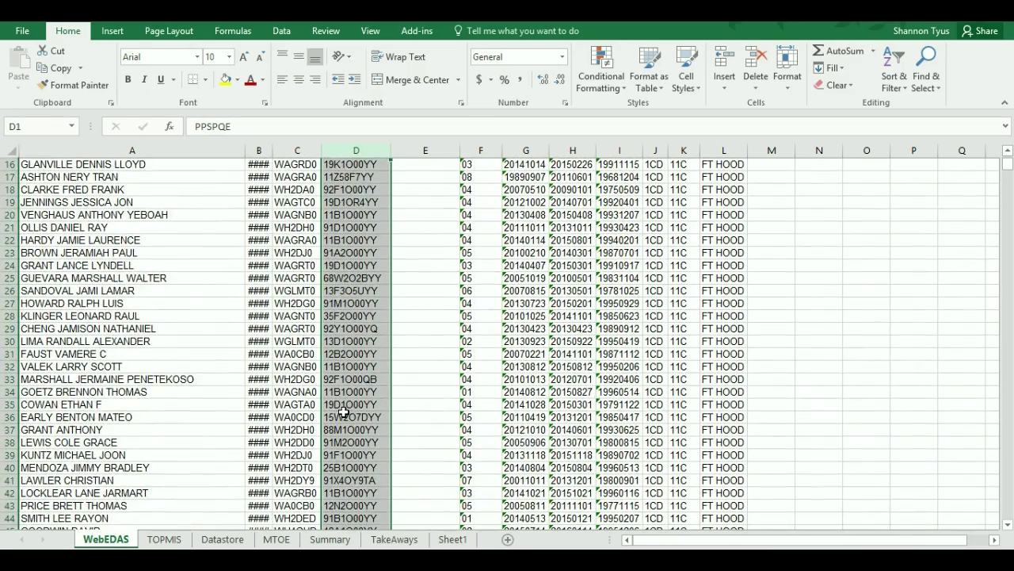
pyautogui.scroll(5, 344, 411)
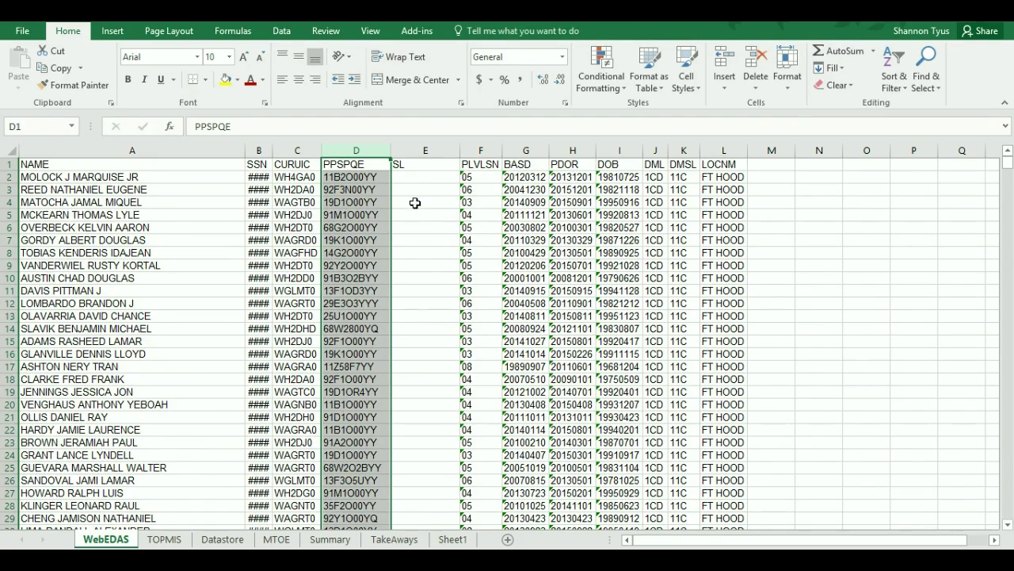
pyautogui.click(409, 179)
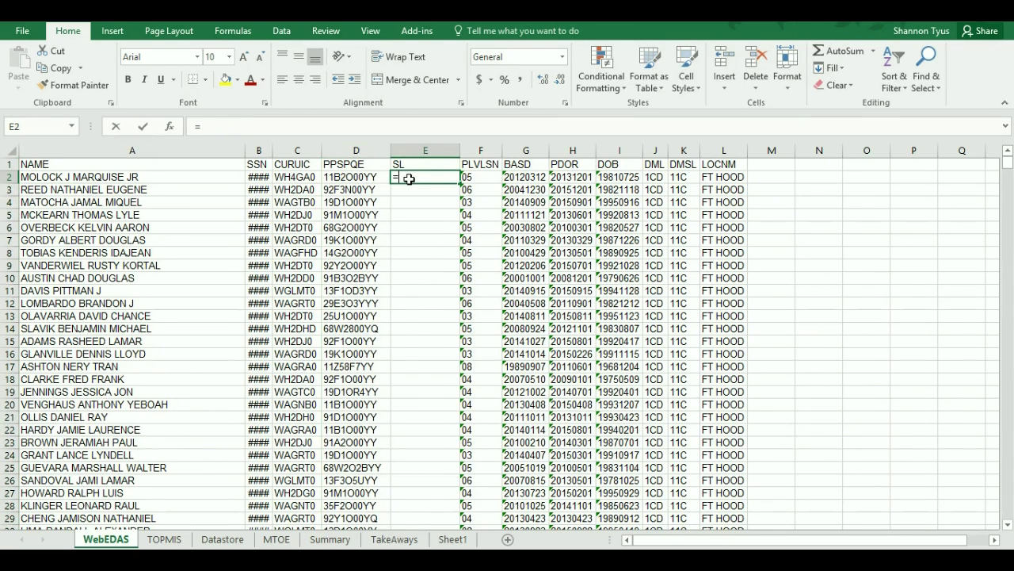
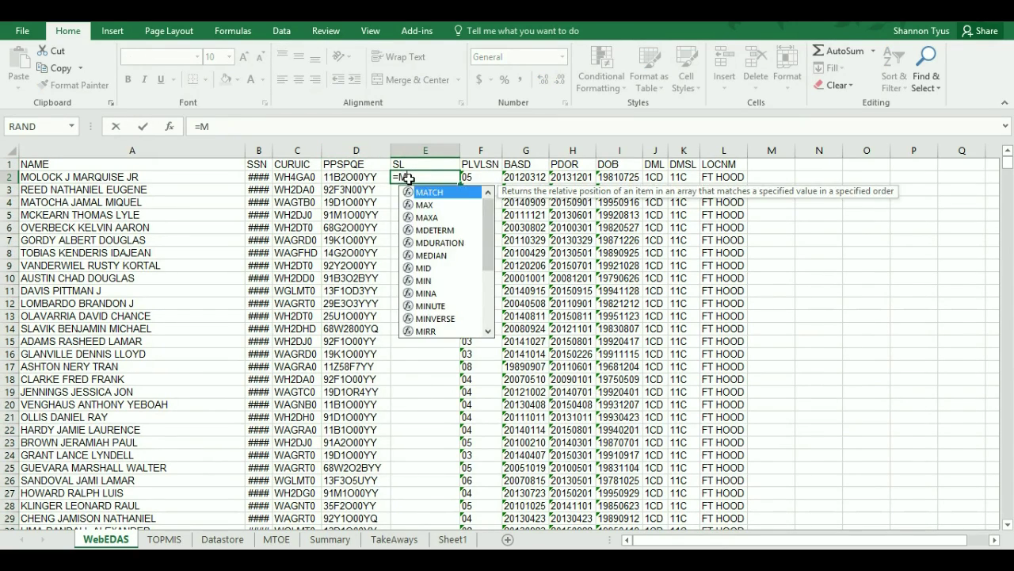
pyautogui.write('(')
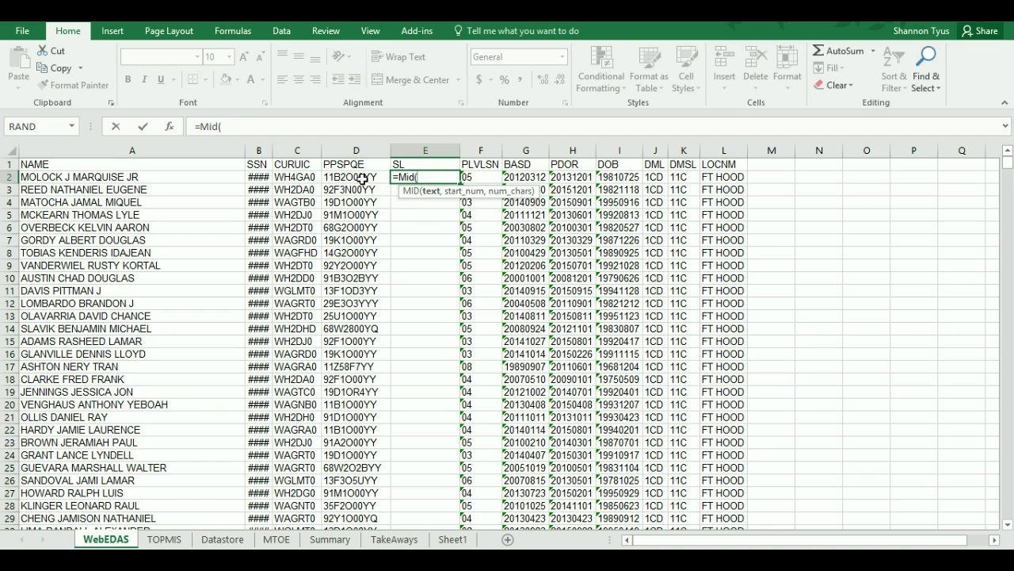
pyautogui.click(363, 177)
pyautogui.write(',')
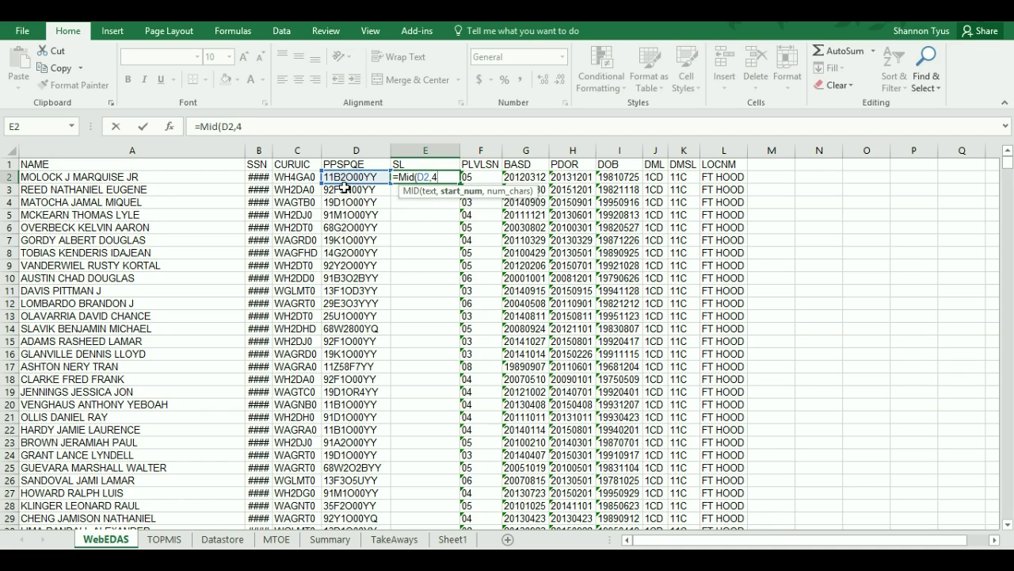
pyautogui.write('4,')
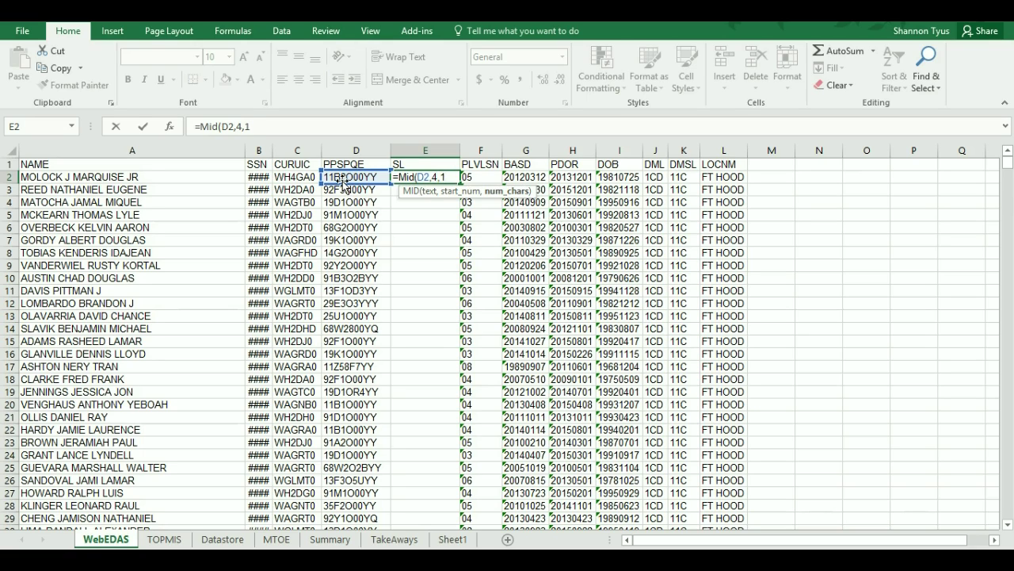
pyautogui.write('1)')
pyautogui.press('Return')
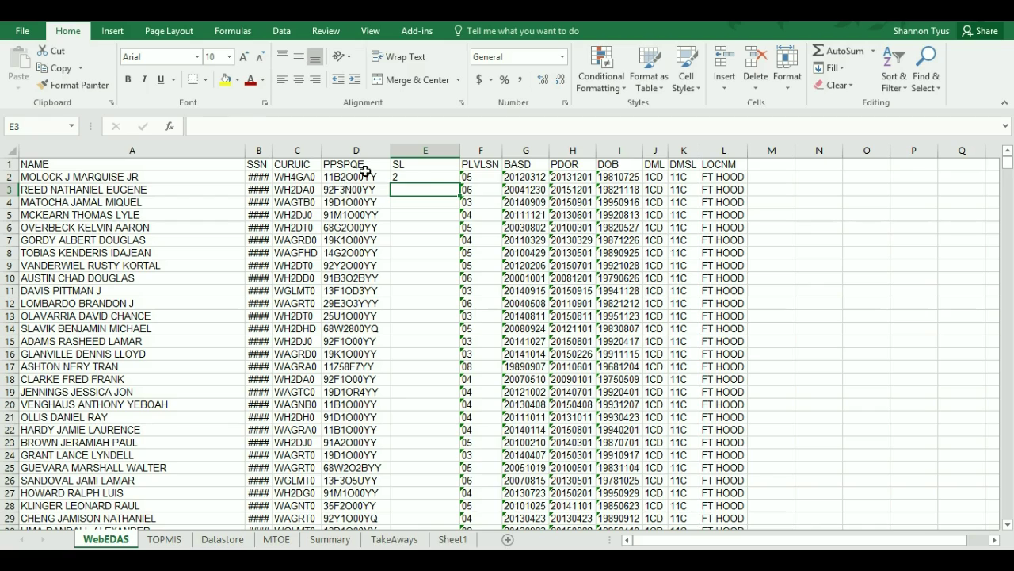
pyautogui.click(425, 177)
pyautogui.doubleClick(460, 184)
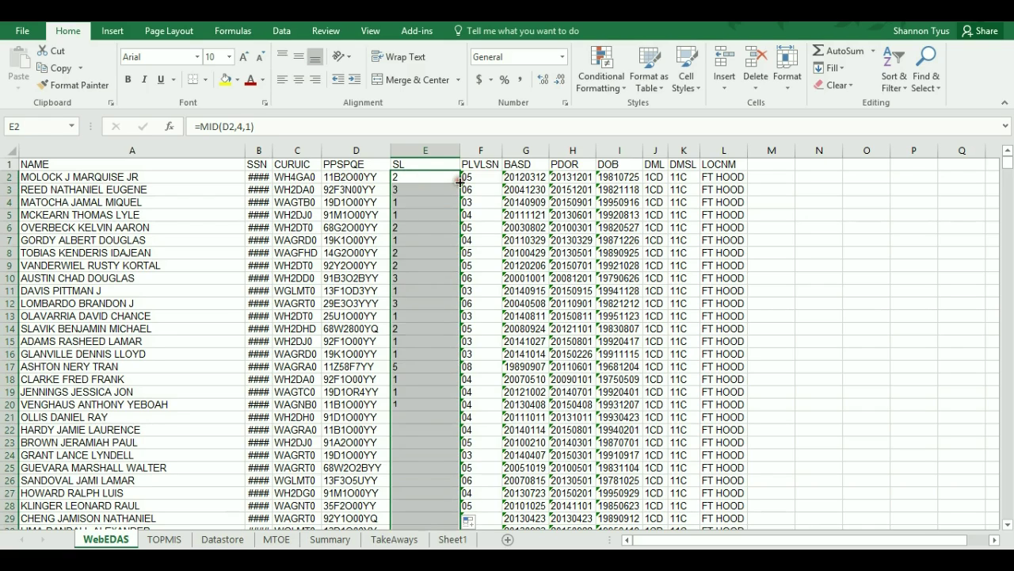
# Center the whole SL column, header included, and autofit its width
pyautogui.click(299, 80)
pyautogui.click(425, 150)
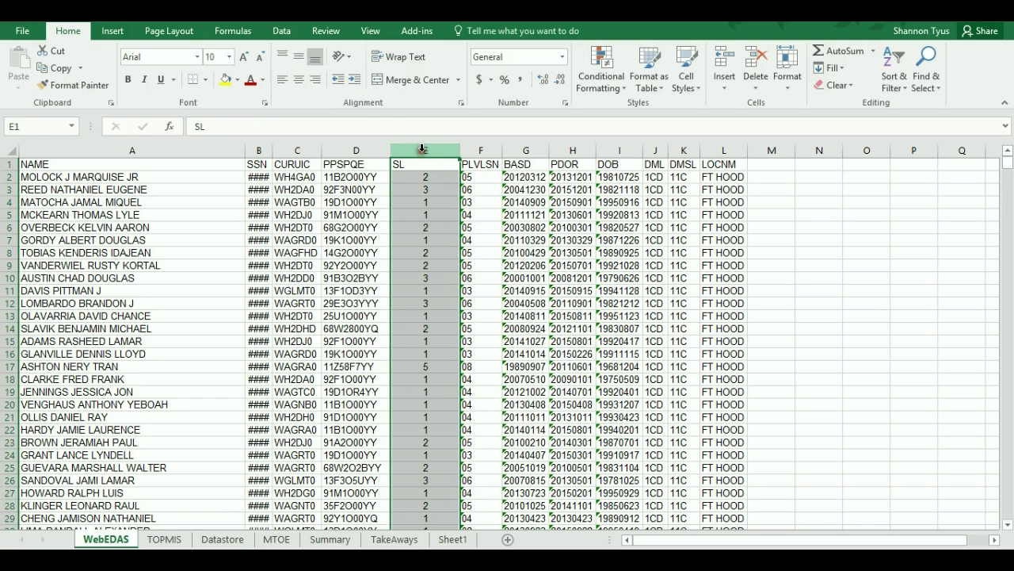
pyautogui.click(299, 80)
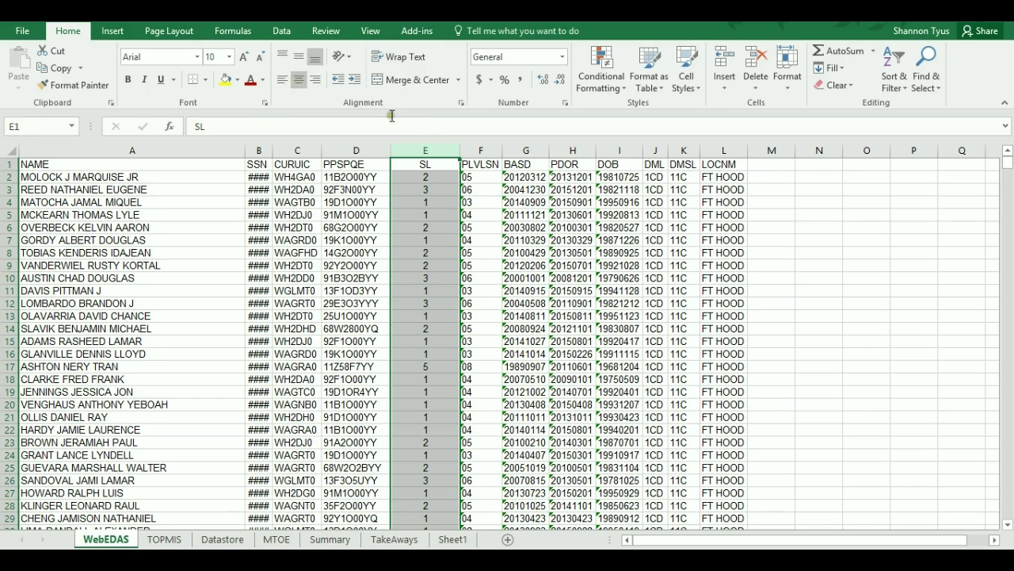
pyautogui.doubleClick(459, 151)
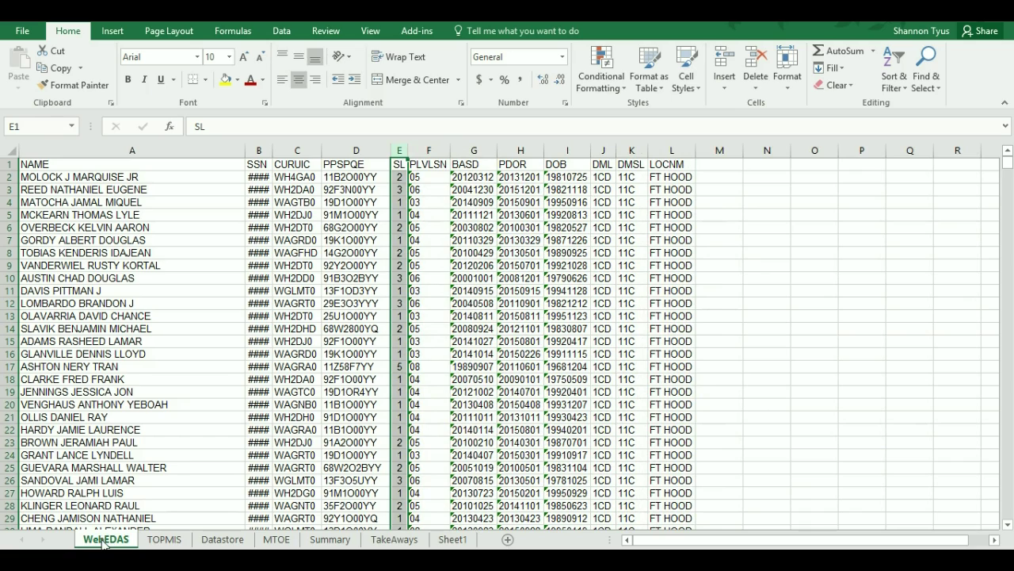
# Examine the current rank column on the Datastore sheet against the RANK, GRADE and SL table on the TakeAways sheet
pyautogui.click(216, 539)
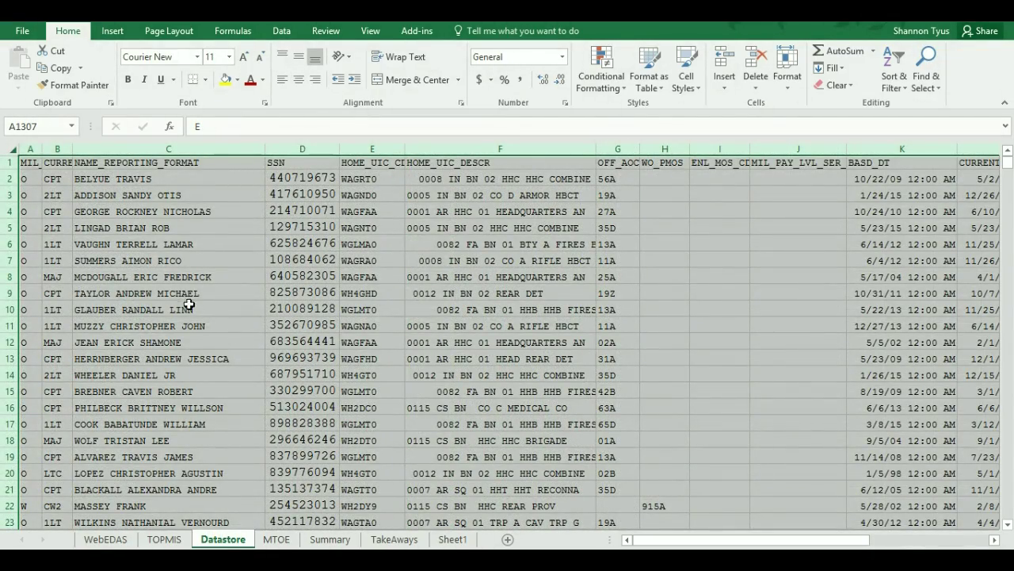
pyautogui.click(61, 148)
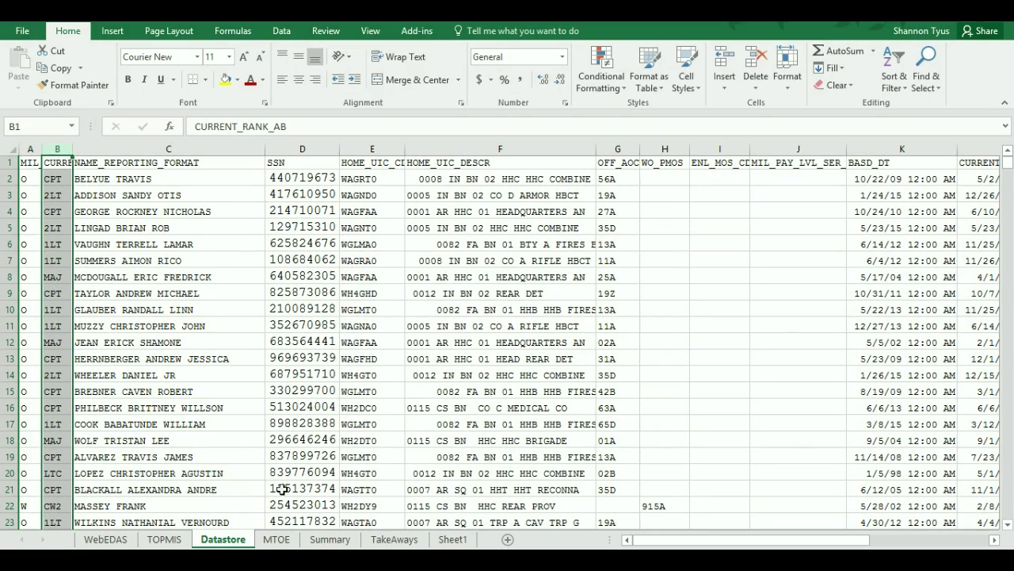
pyautogui.click(394, 539)
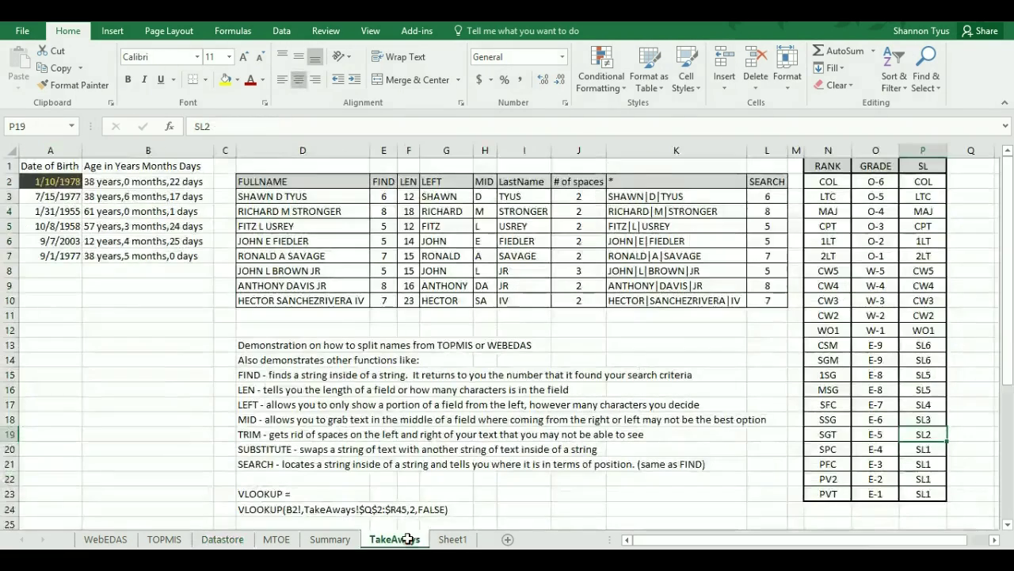
pyautogui.click(828, 167)
pyautogui.moveTo(828, 166); pyautogui.dragTo(922, 491)
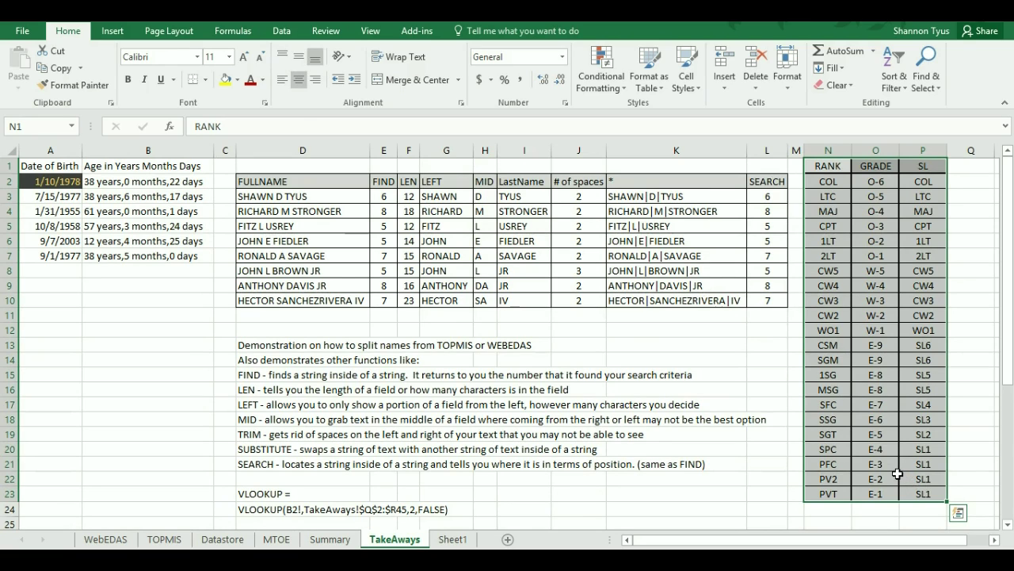
# Insert a new column before NAME_REPORTING_FORMAT on the Datastore sheet, give it the header SL and widen it
pyautogui.click(222, 539)
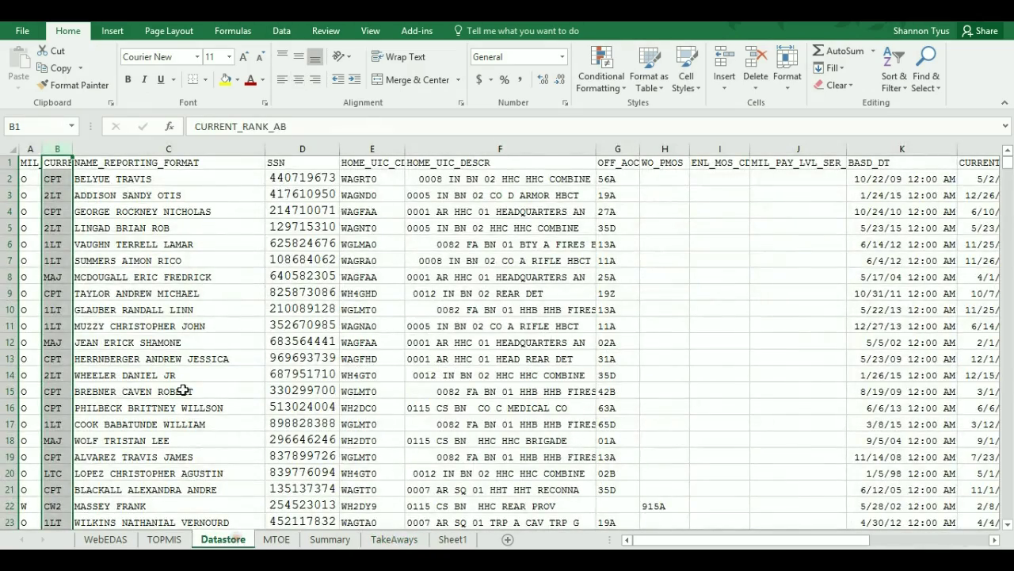
pyautogui.rightClick(84, 149)
pyautogui.click(119, 253)
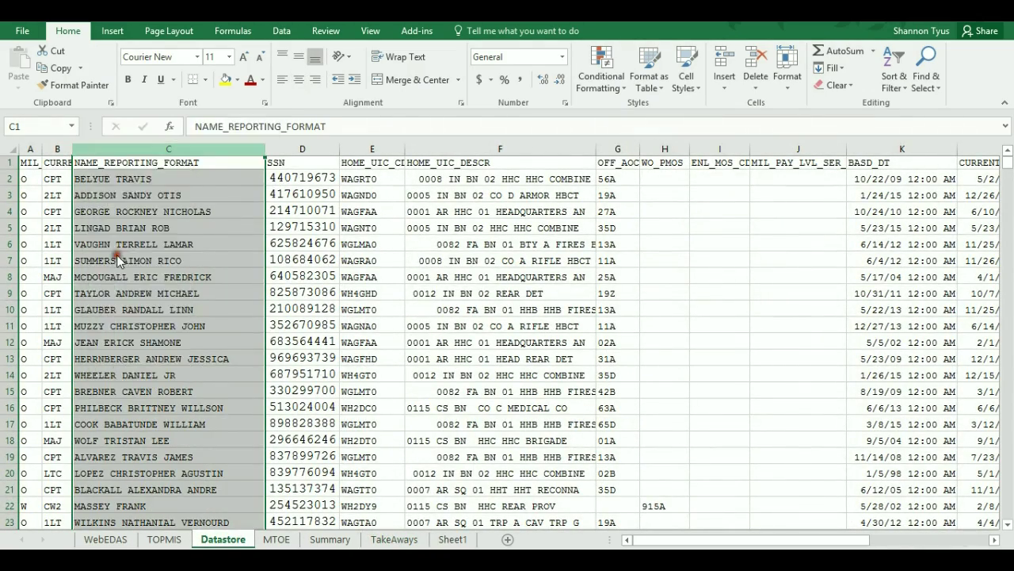
pyautogui.click(88, 163)
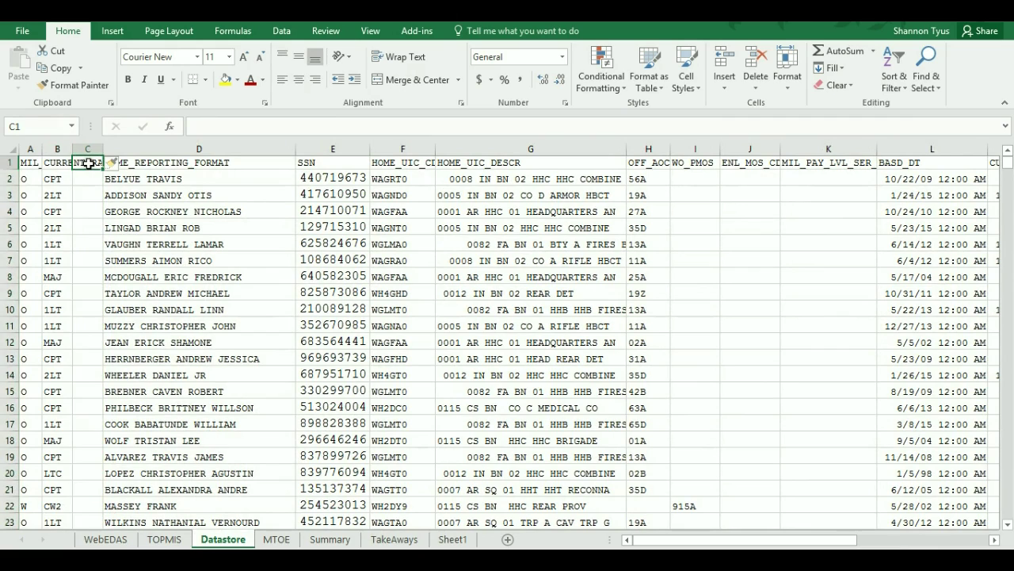
pyautogui.write('s')
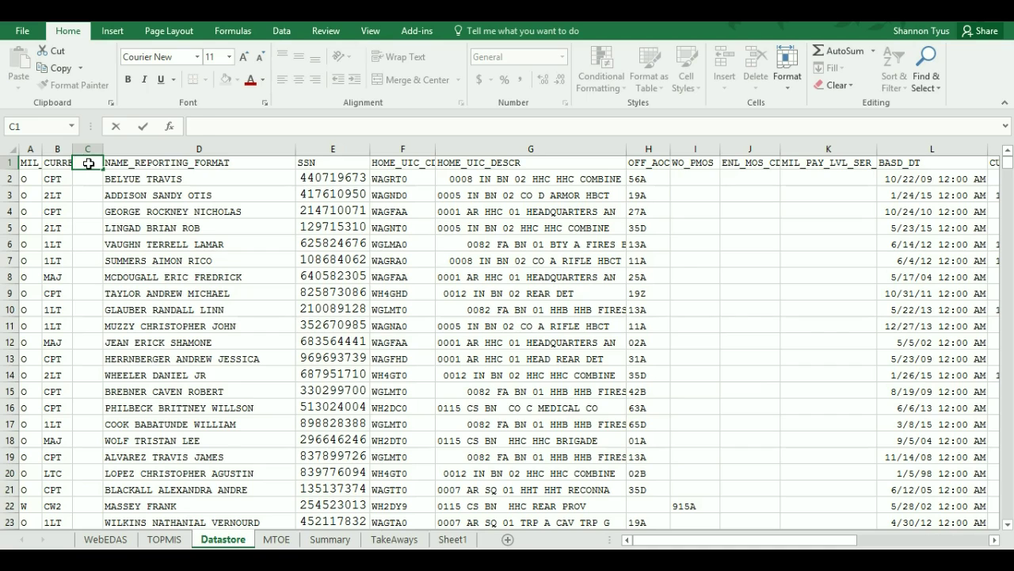
pyautogui.press('Return')
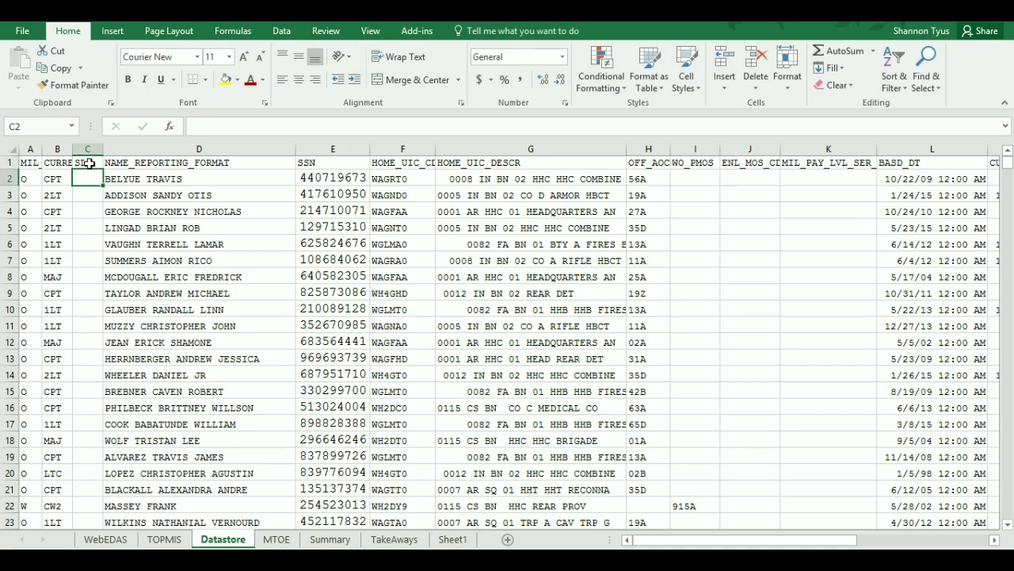
pyautogui.moveTo(104, 149); pyautogui.dragTo(152, 149)
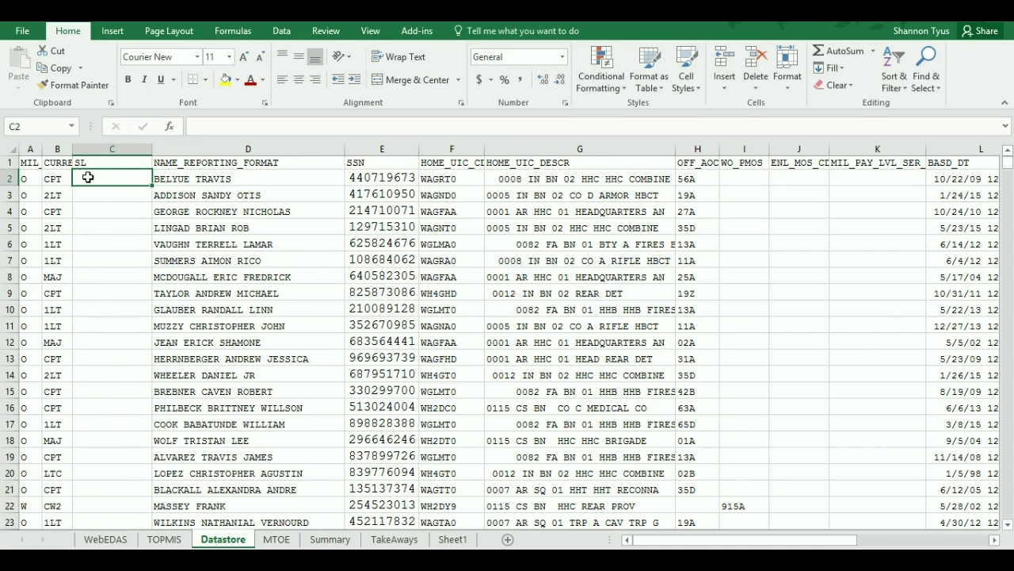
# Start a VLOOKUP formula in Datastore C2 with B2 as the lookup value and TakeAways!N1:P23 as the table array
pyautogui.write('=')
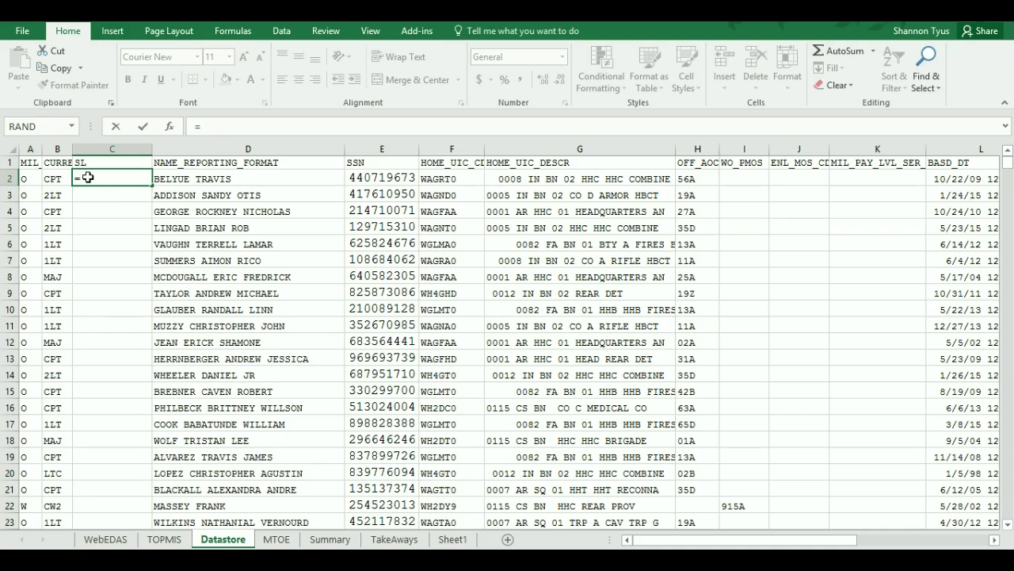
pyautogui.write('VLOOKUP')
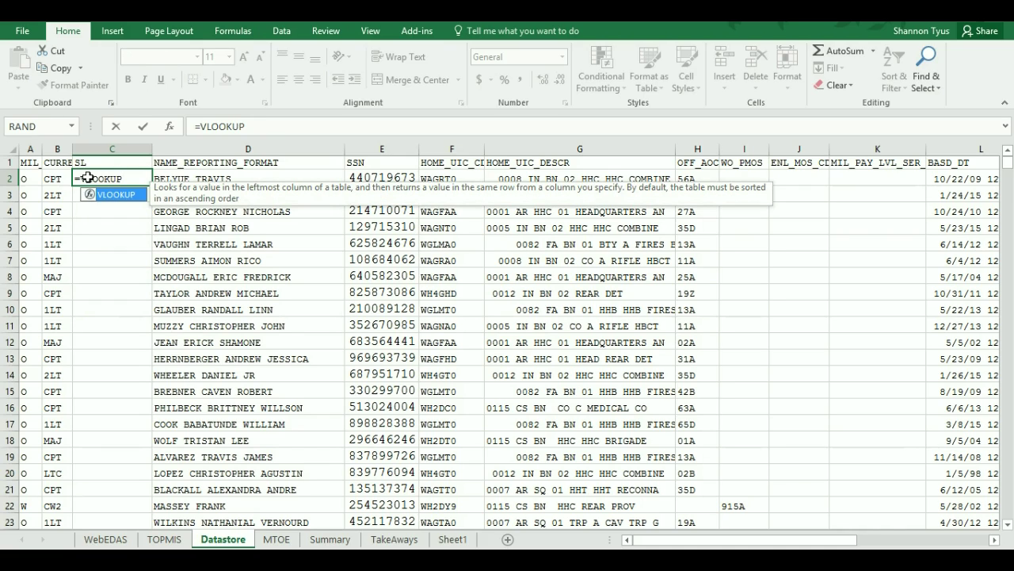
pyautogui.write('(')
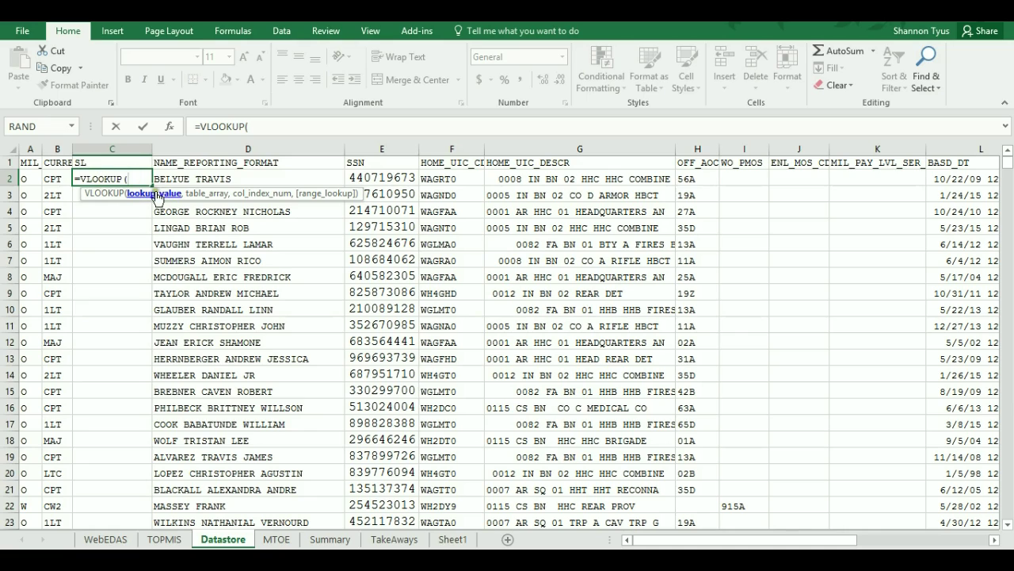
pyautogui.click(53, 178)
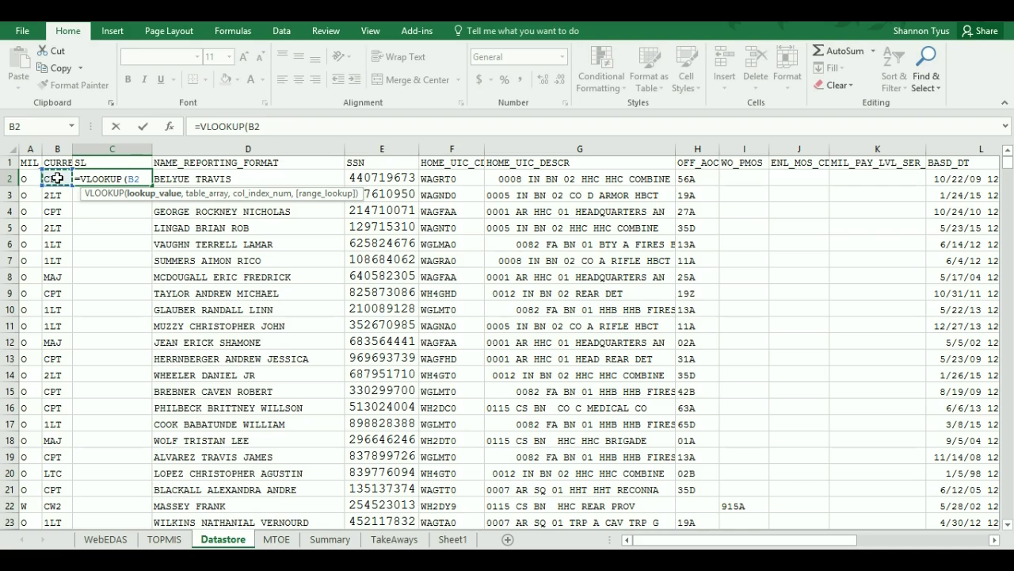
pyautogui.write(',')
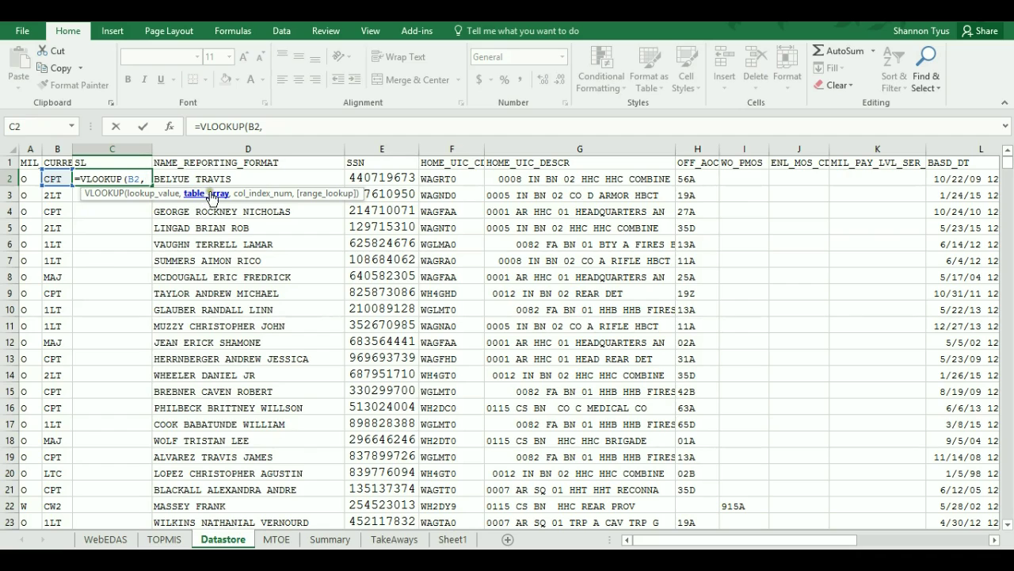
pyautogui.click(393, 539)
pyautogui.moveTo(832, 165); pyautogui.dragTo(937, 494)
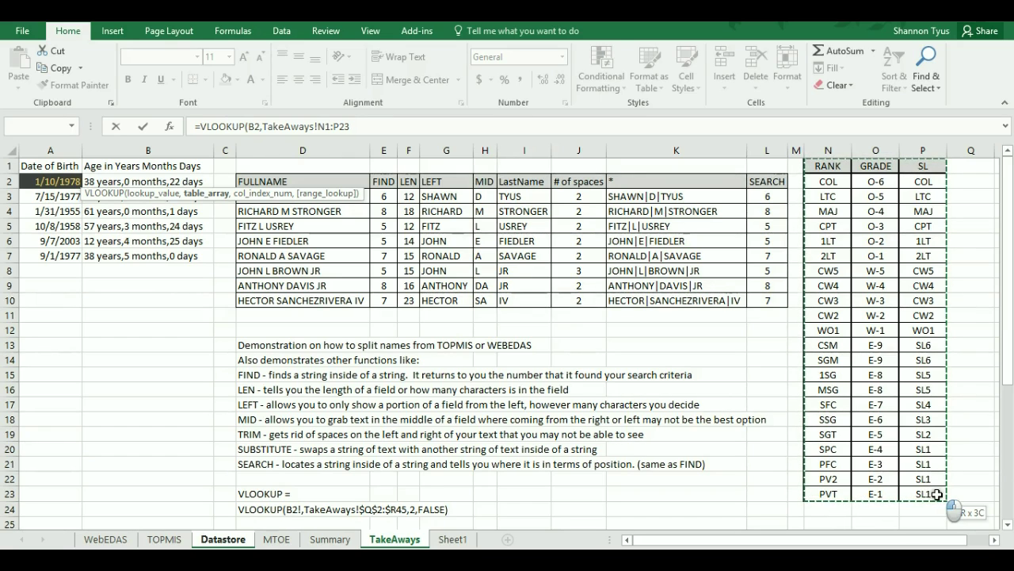
pyautogui.moveTo(937, 494); pyautogui.dragTo(938, 494)
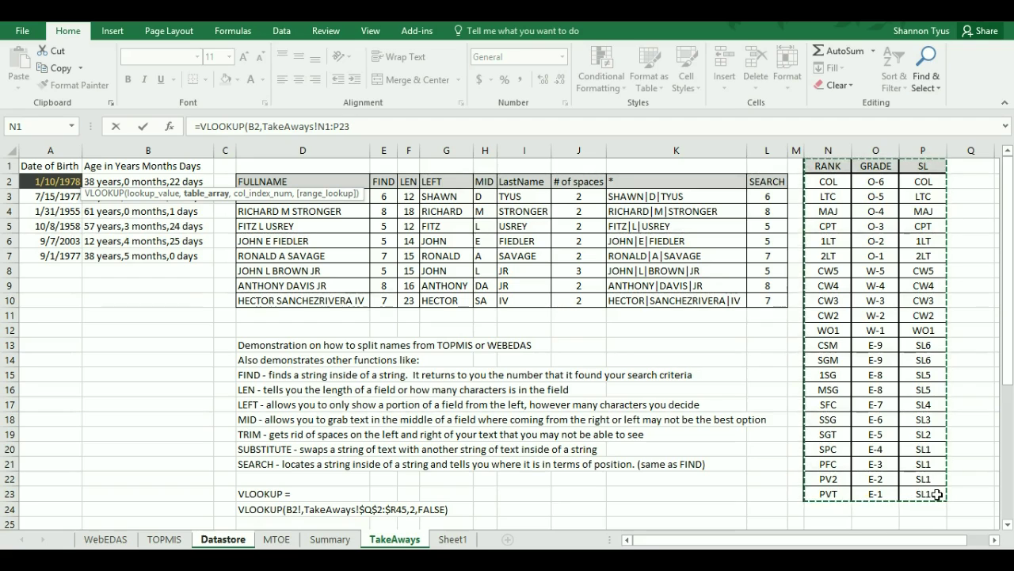
# Complete the VLOOKUP formula with column index 3 and FALSE for an exact match, removing the stray cell reference
pyautogui.write(',')
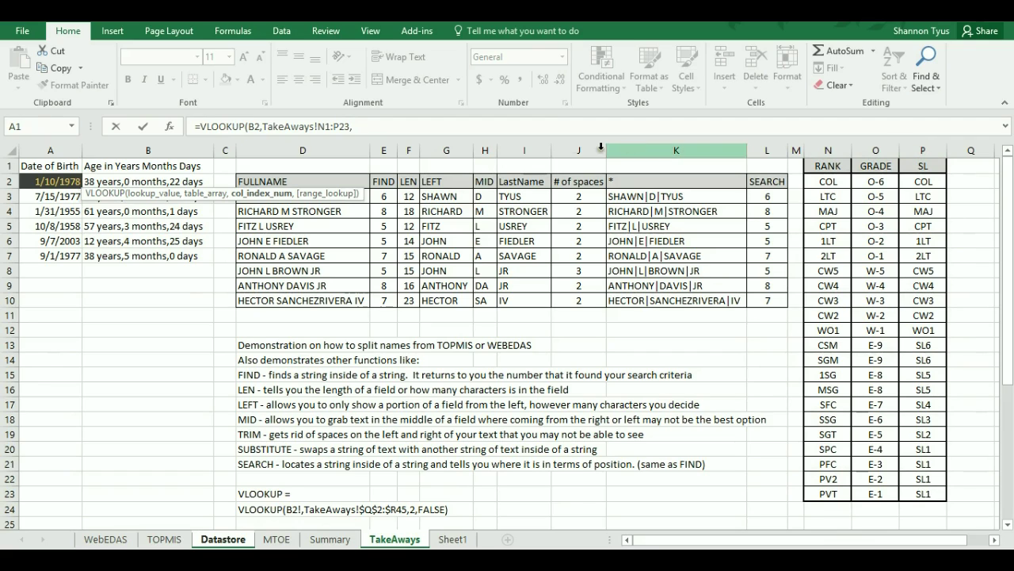
pyautogui.press('pagedown')
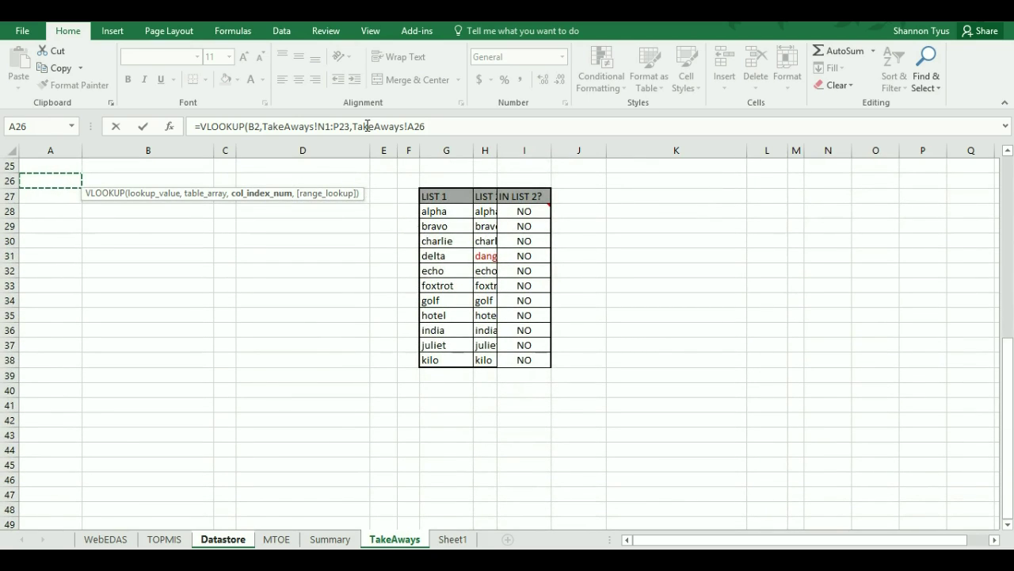
pyautogui.moveTo(448, 124); pyautogui.dragTo(353, 126)
pyautogui.press('BackSpace')
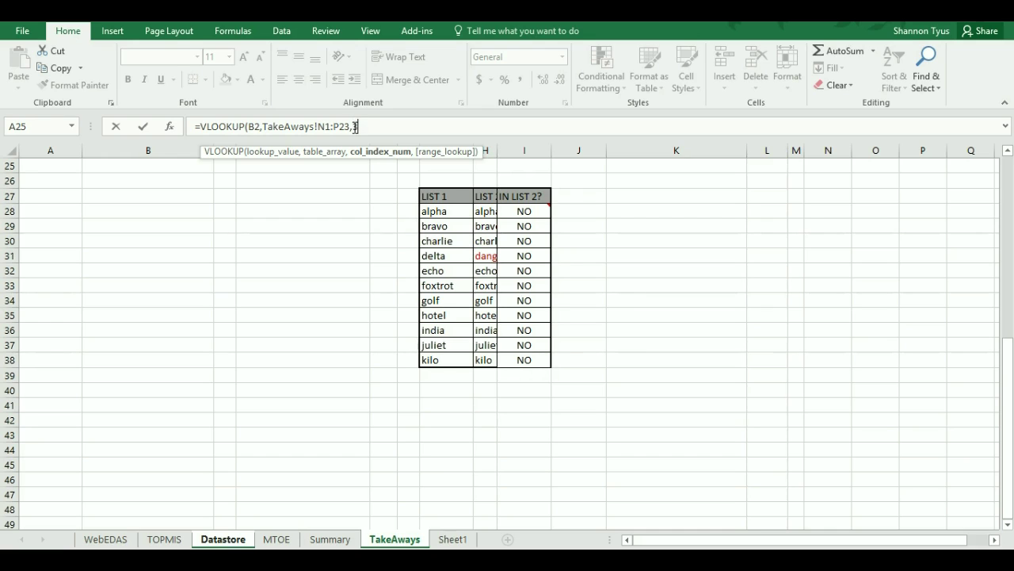
pyautogui.write('3,FA')
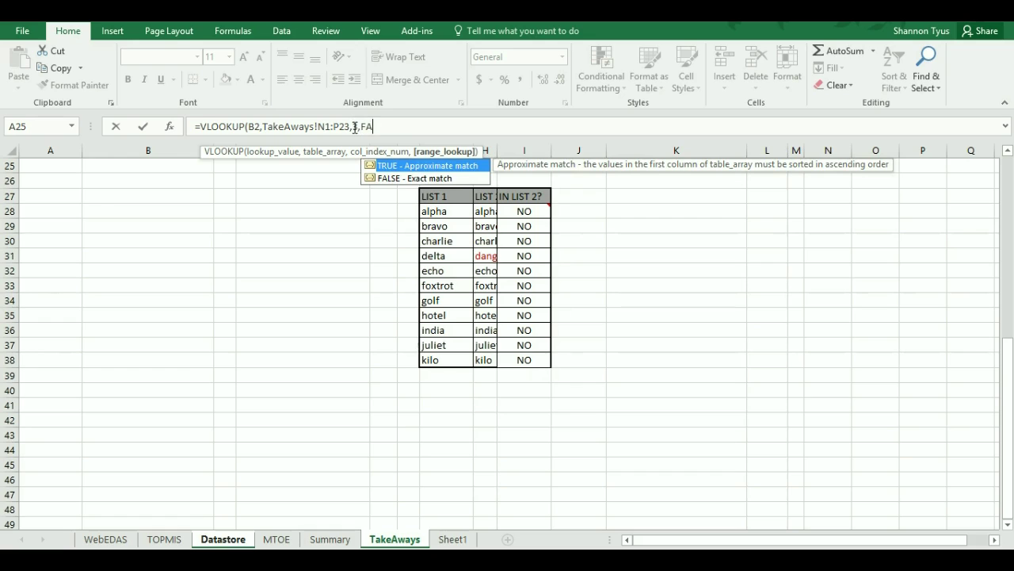
pyautogui.write('LSE)')
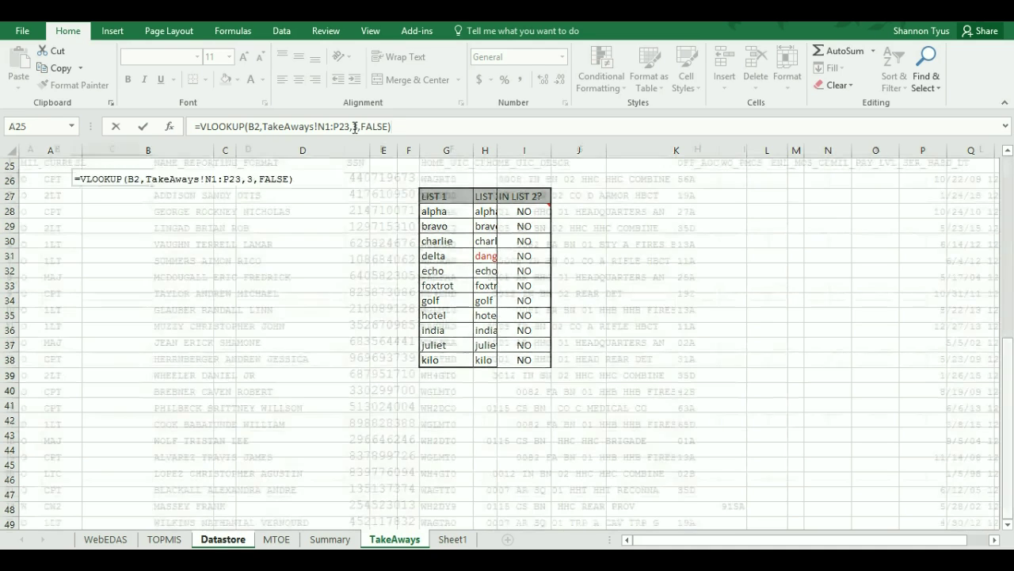
# Enter the VLOOKUP in Datastore C2, fill it down the SL column and center the column
pyautogui.press('Return')
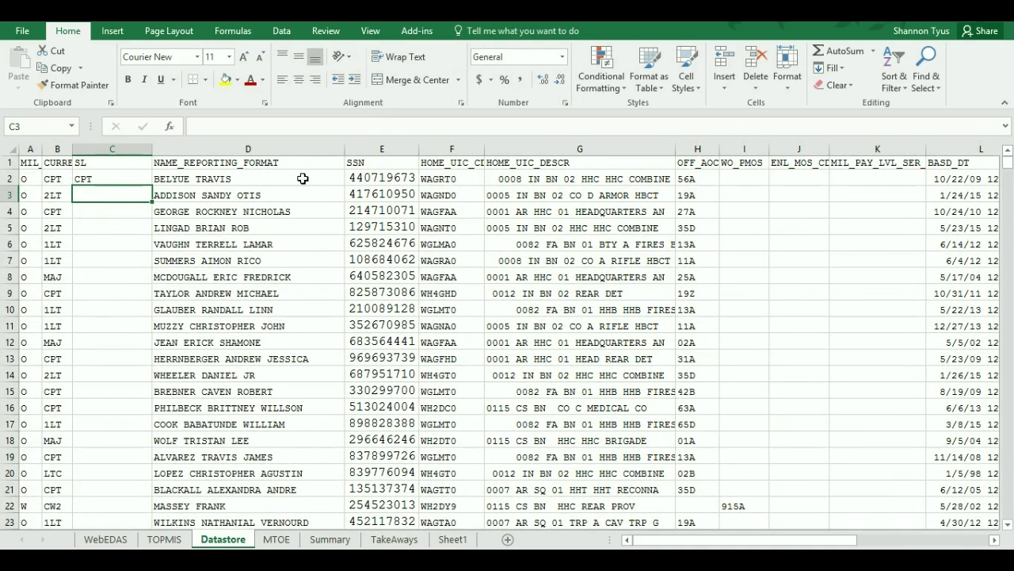
pyautogui.click(118, 177)
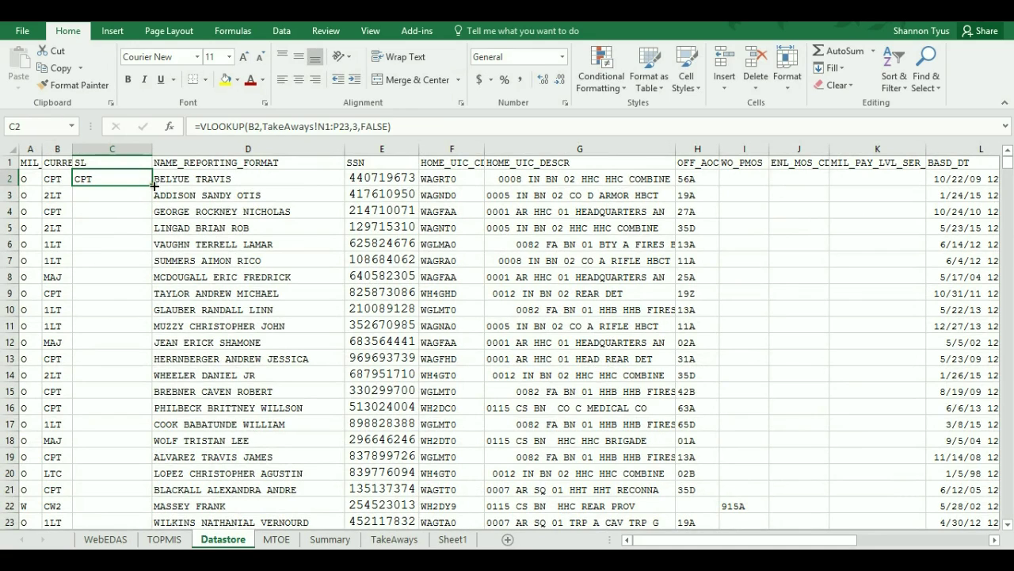
pyautogui.doubleClick(153, 186)
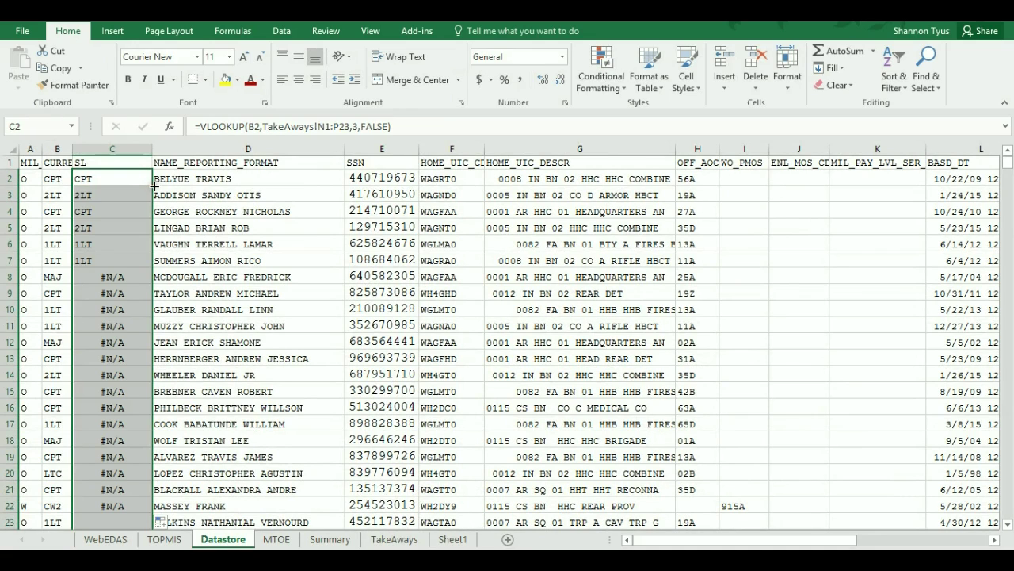
pyautogui.click(123, 149)
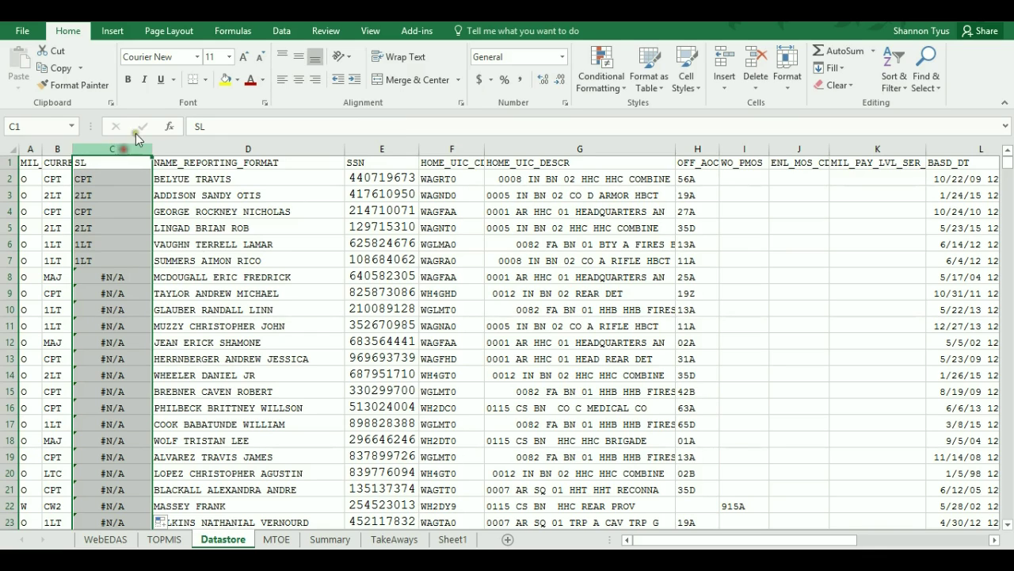
pyautogui.click(299, 79)
# Compare the lookup ranges in C8 and C2, and make the C2 table array absolute as TakeAways!$N$1:$P$23
pyautogui.click(119, 276)
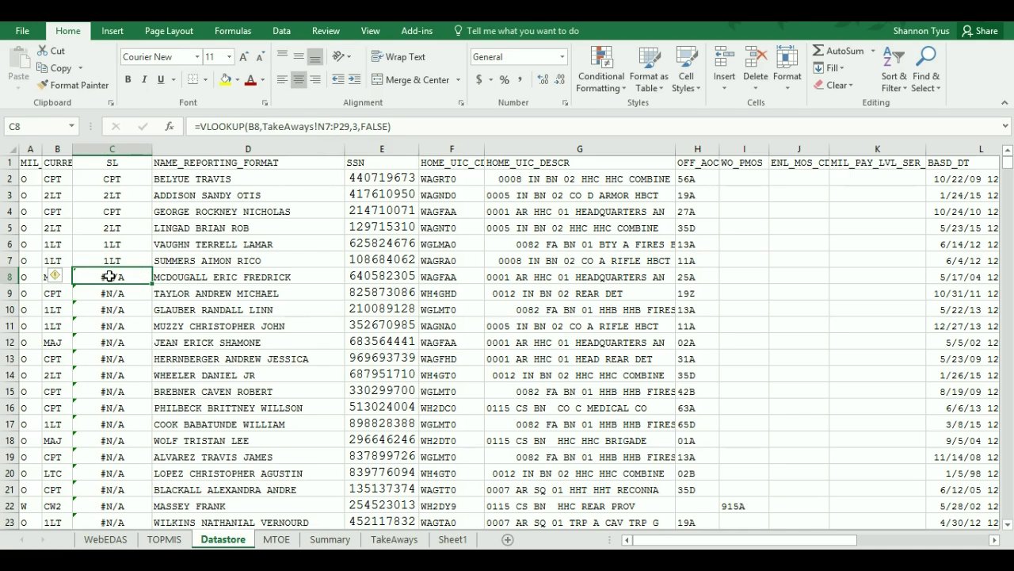
pyautogui.click(109, 162)
pyautogui.click(108, 179)
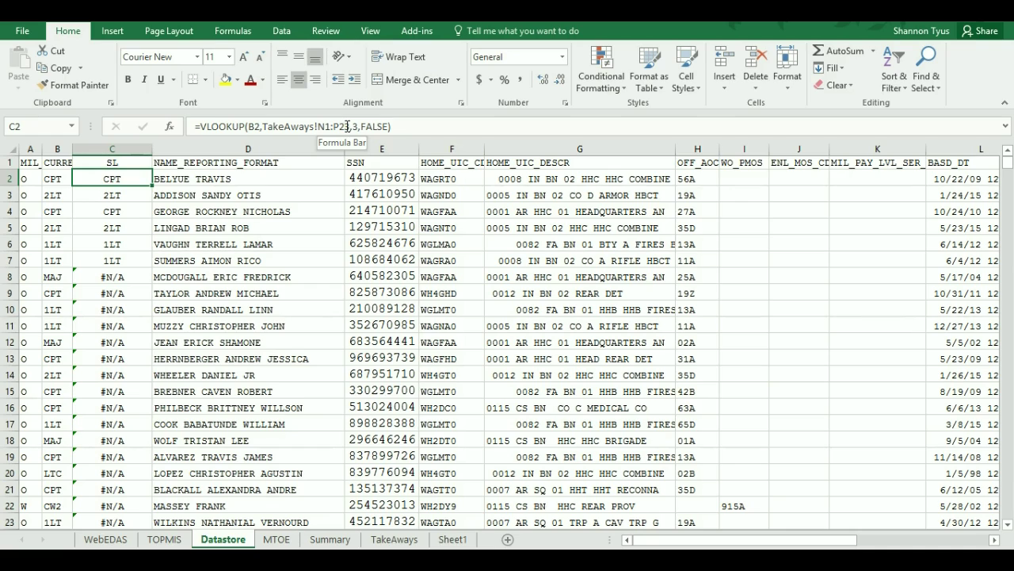
pyautogui.click(113, 278)
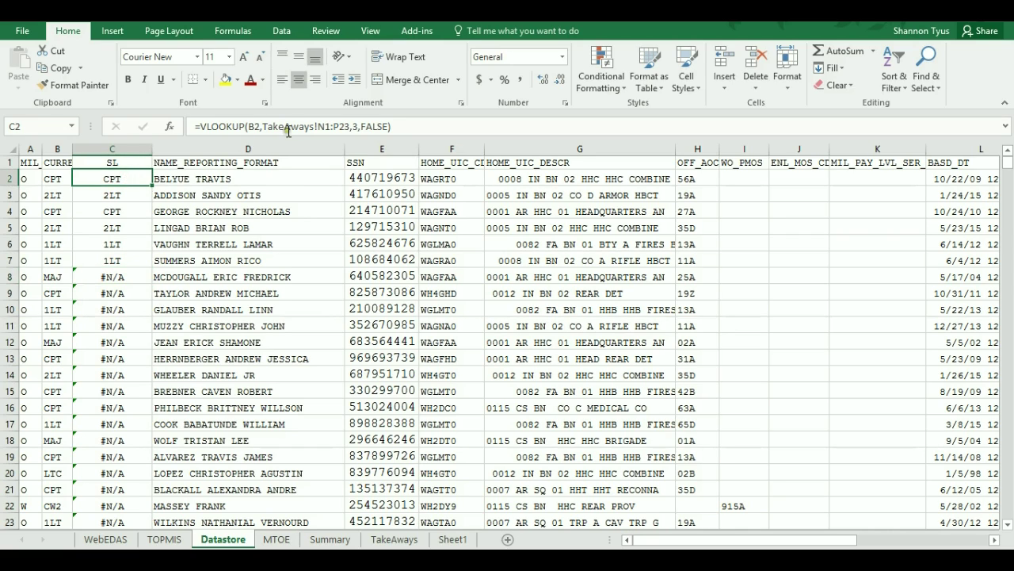
pyautogui.click(321, 126)
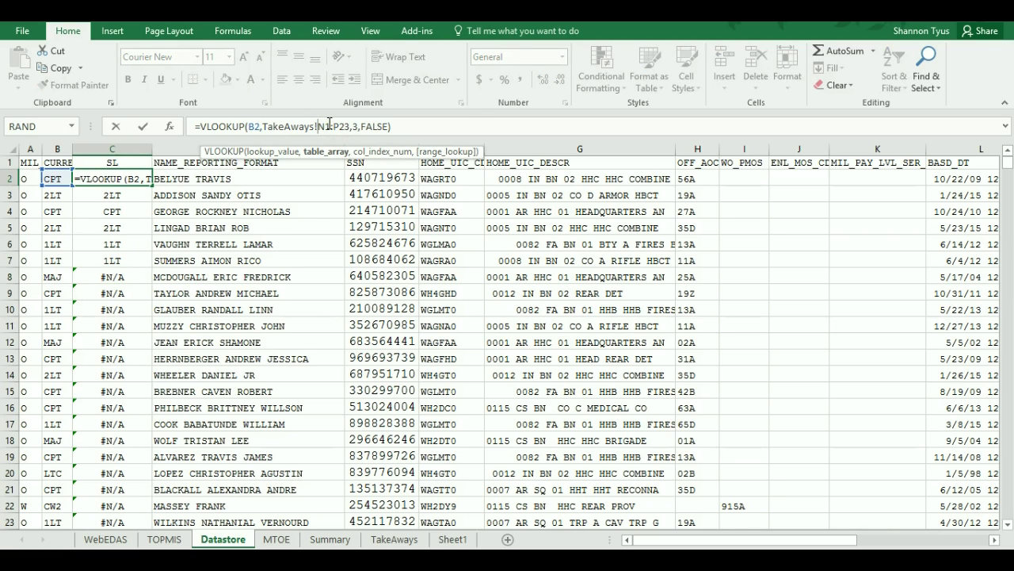
pyautogui.click(329, 124)
pyautogui.write('$N')
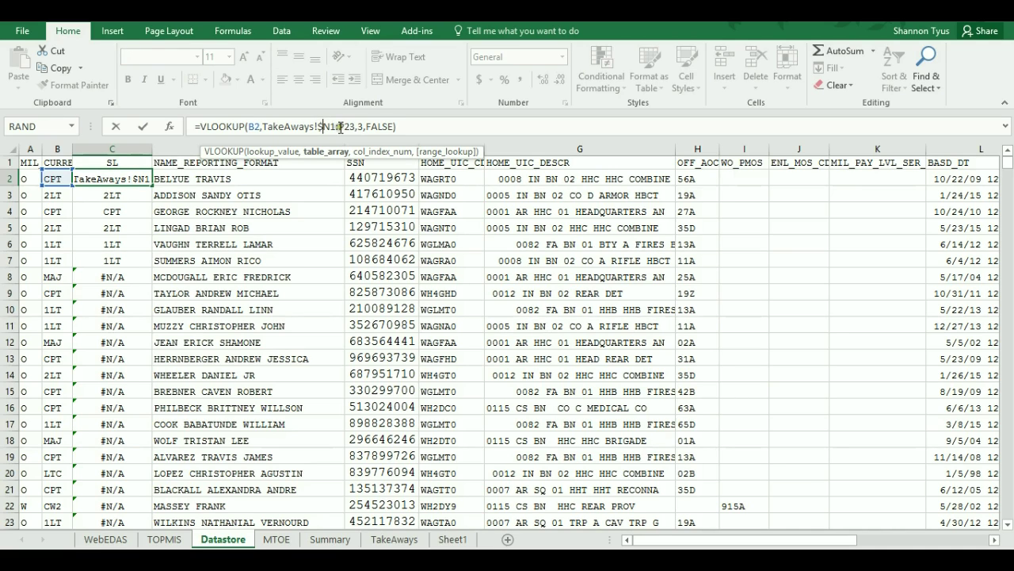
pyautogui.write('$')
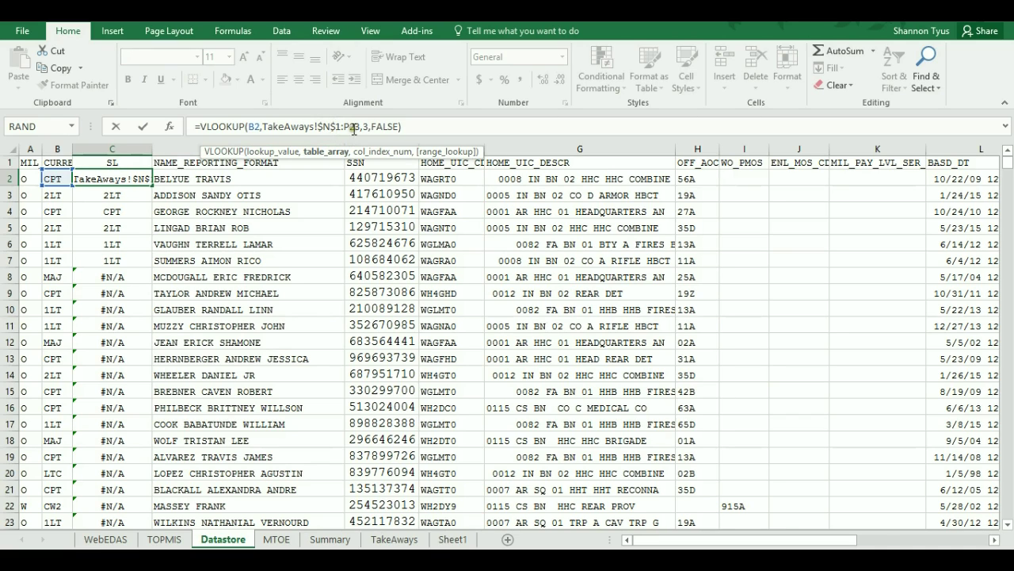
pyautogui.click(346, 127)
pyautogui.write('$')
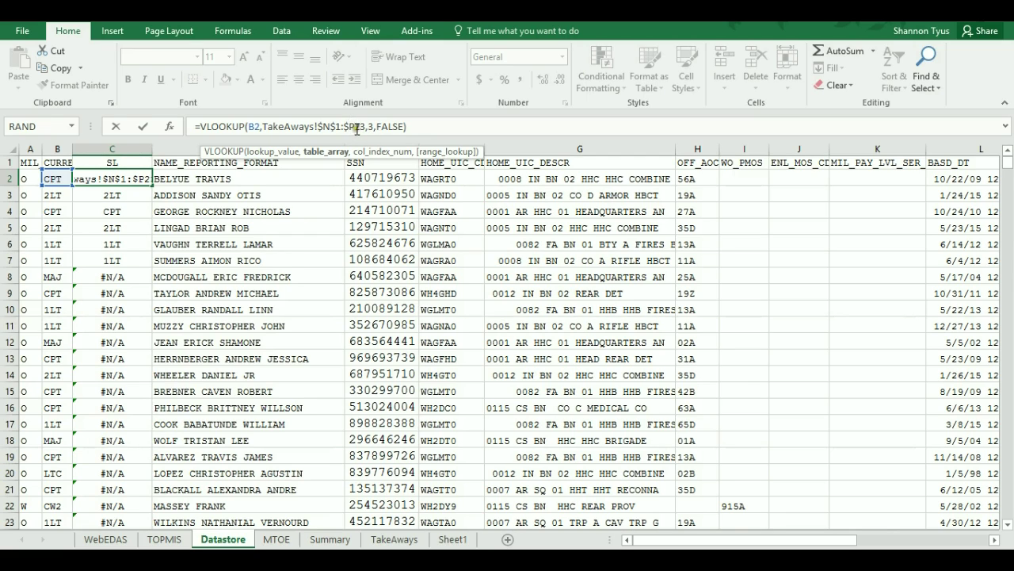
pyautogui.click(356, 127)
pyautogui.write('$')
pyautogui.press('BackSpace')
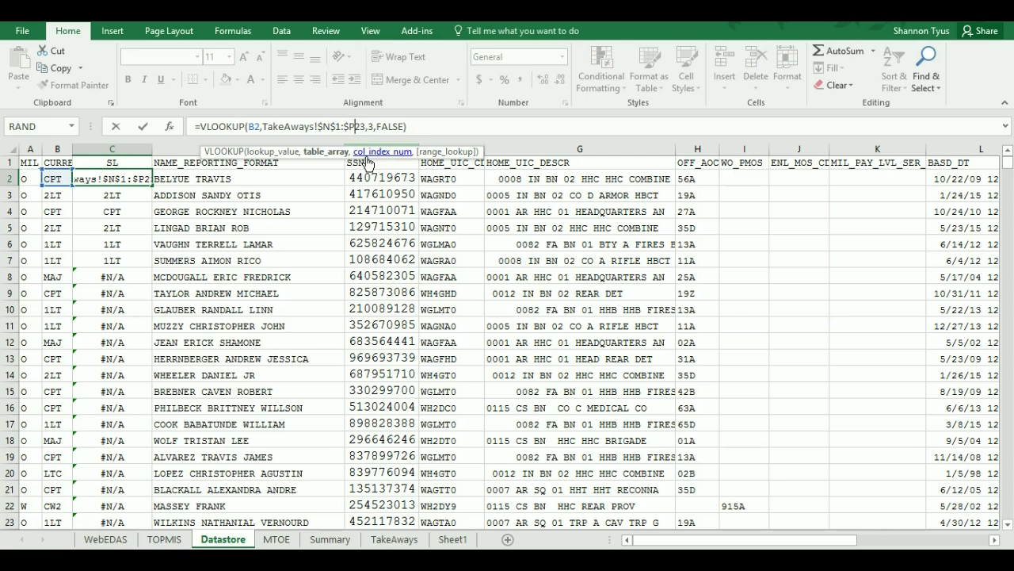
pyautogui.write('$')
pyautogui.press('Return')
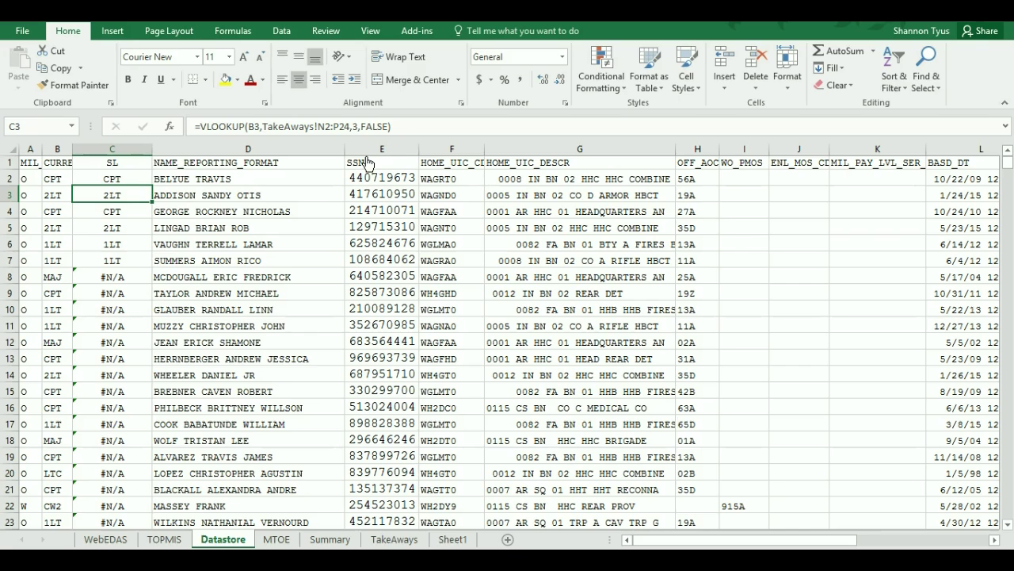
# Refill the corrected C2 VLOOKUP down the SL column and check the results against the enlisted ranks
pyautogui.click(145, 178)
pyautogui.doubleClick(152, 184)
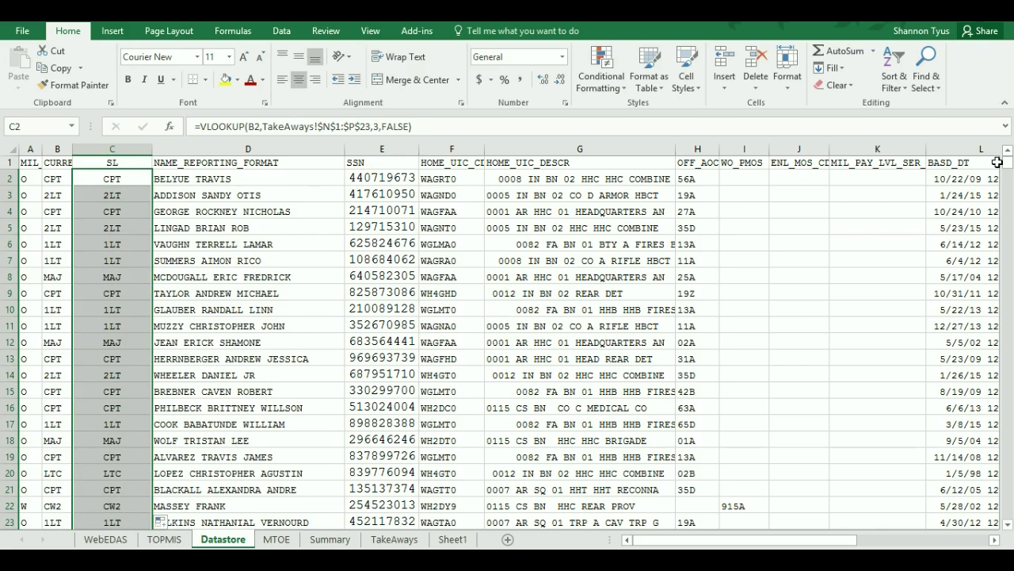
pyautogui.moveTo(1008, 170); pyautogui.dragTo(1008, 255)
pyautogui.moveTo(59, 328); pyautogui.dragTo(141, 491)
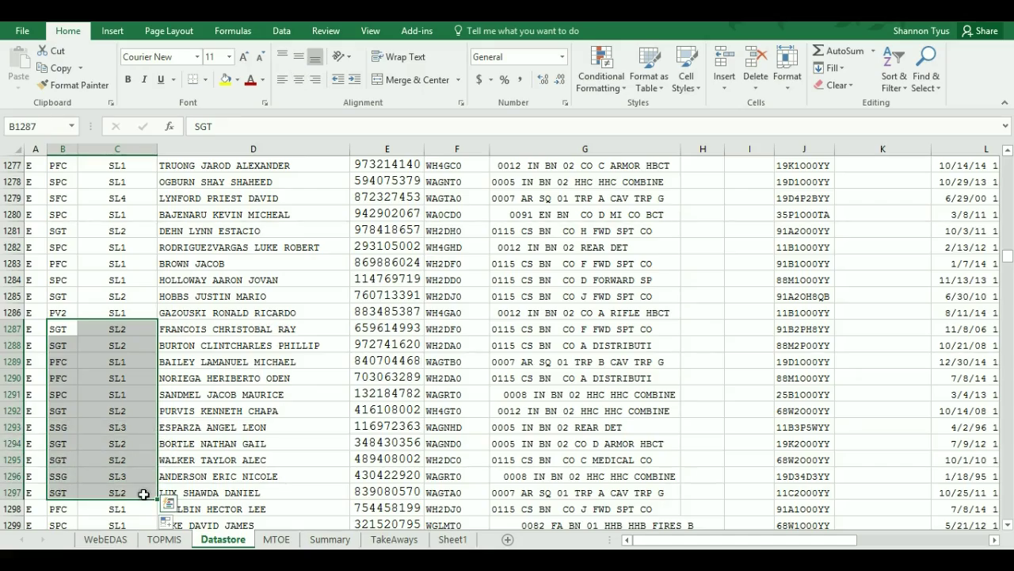
pyautogui.scroll(5, 138, 431)
pyautogui.scroll(20, 136, 429)
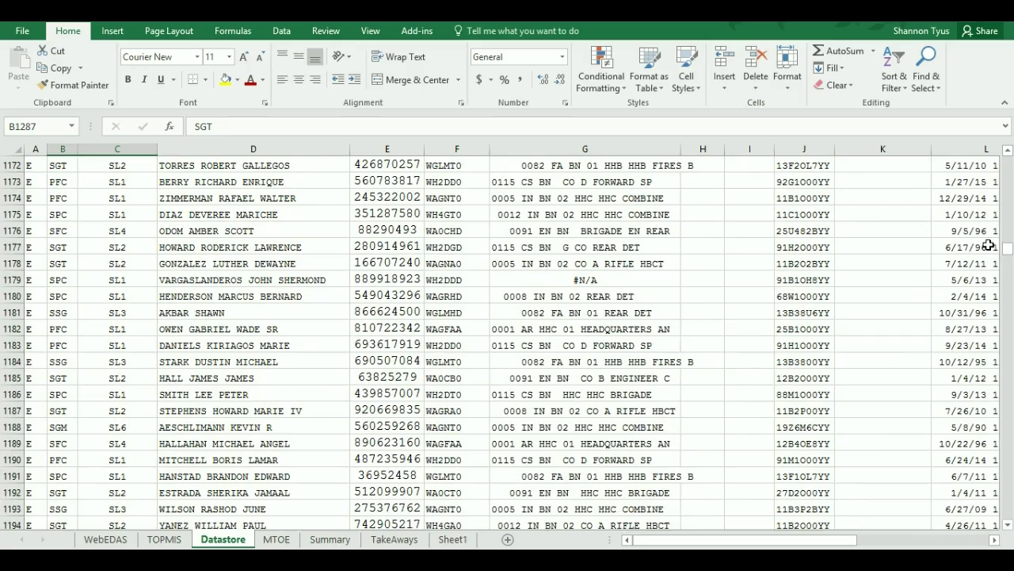
pyautogui.moveTo(1007, 249); pyautogui.dragTo(1008, 156)
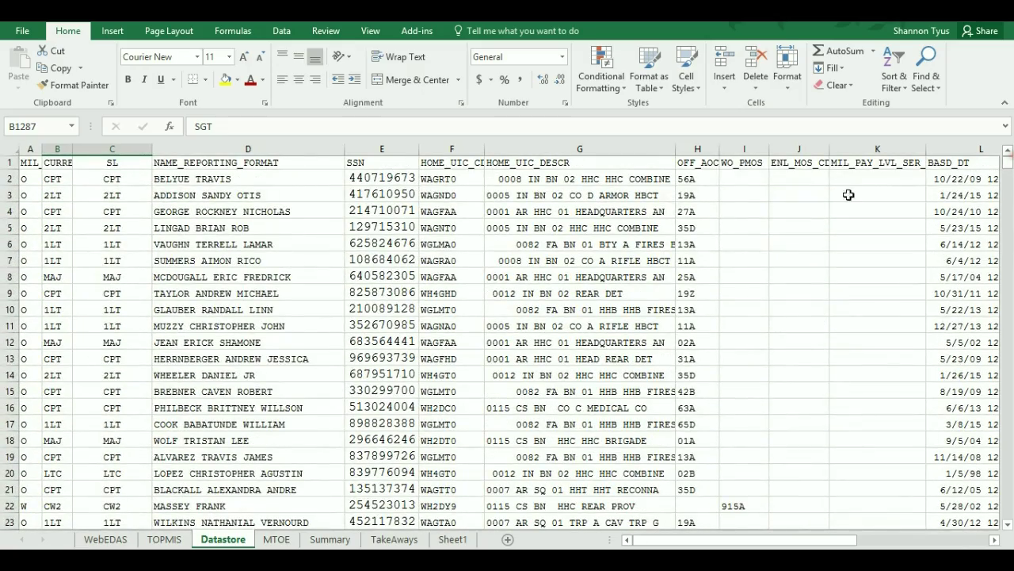
# Review the Summary strength tables and the name-splitting formula examples on the TakeAways sheet
pyautogui.click(330, 539)
pyautogui.scroll(-4, 314, 502)
pyautogui.scroll(3, 314, 502)
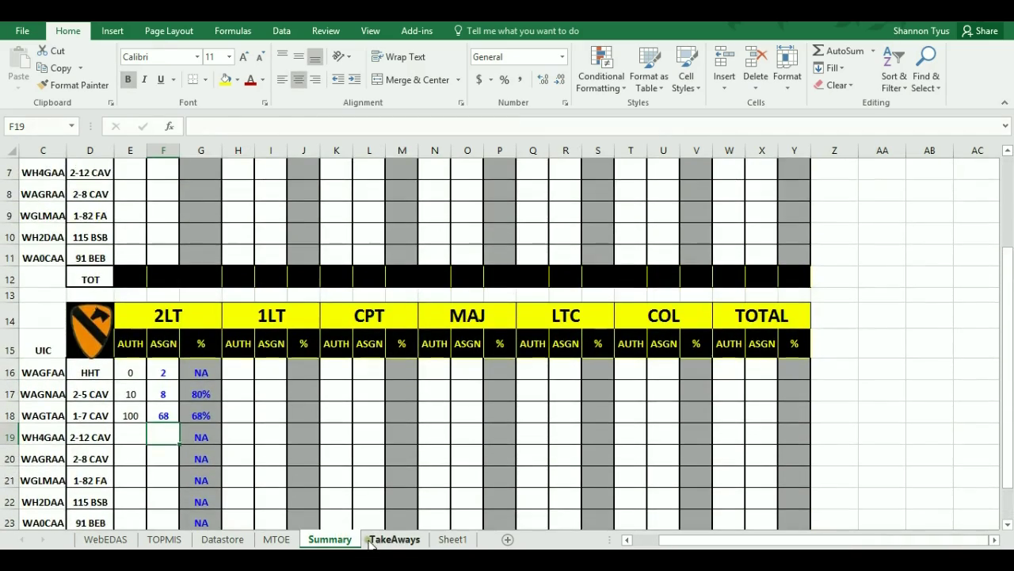
pyautogui.click(394, 539)
pyautogui.scroll(6, 301, 427)
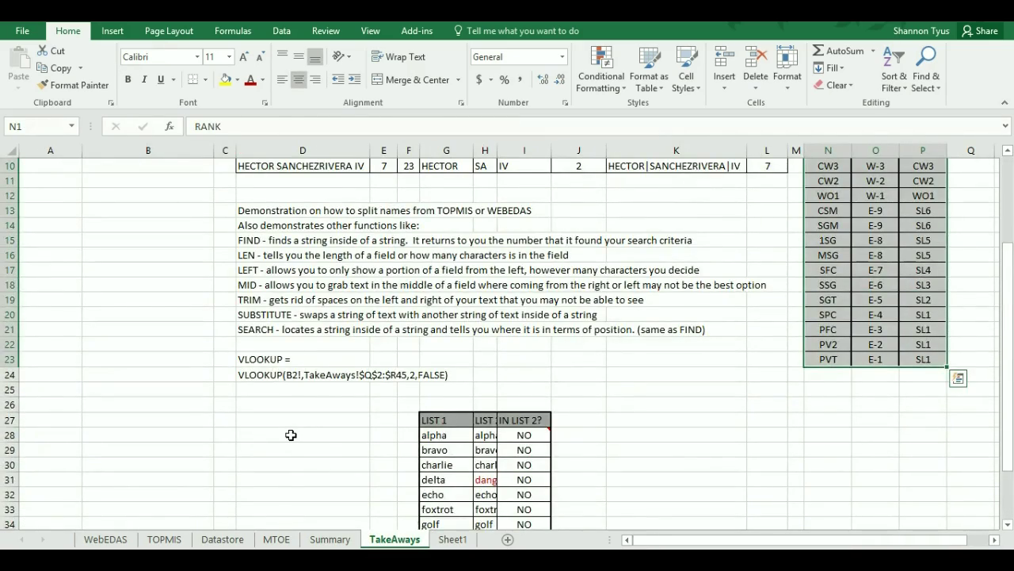
pyautogui.scroll(2, 297, 420)
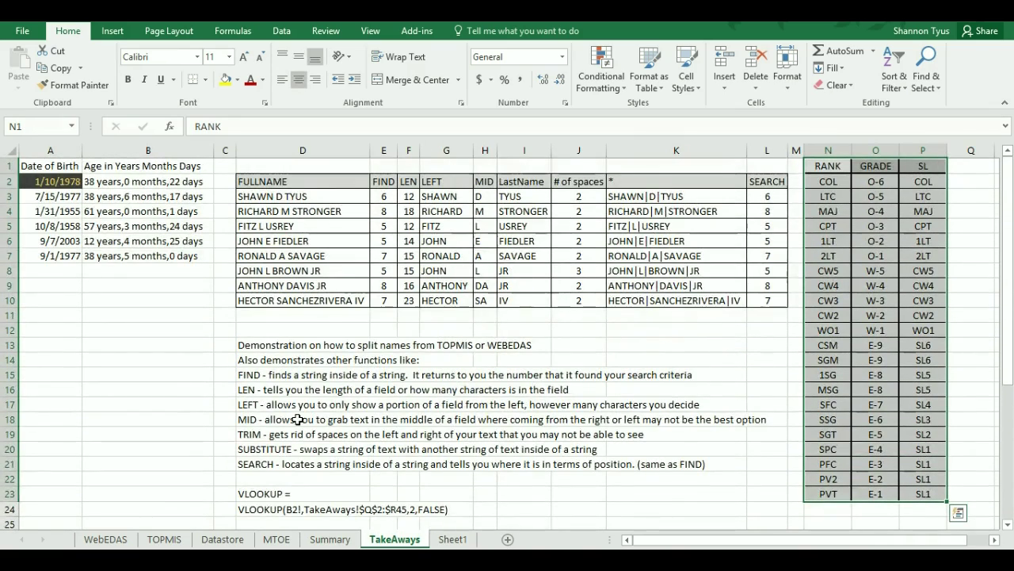
pyautogui.click(385, 196)
pyautogui.click(409, 198)
pyautogui.click(554, 212)
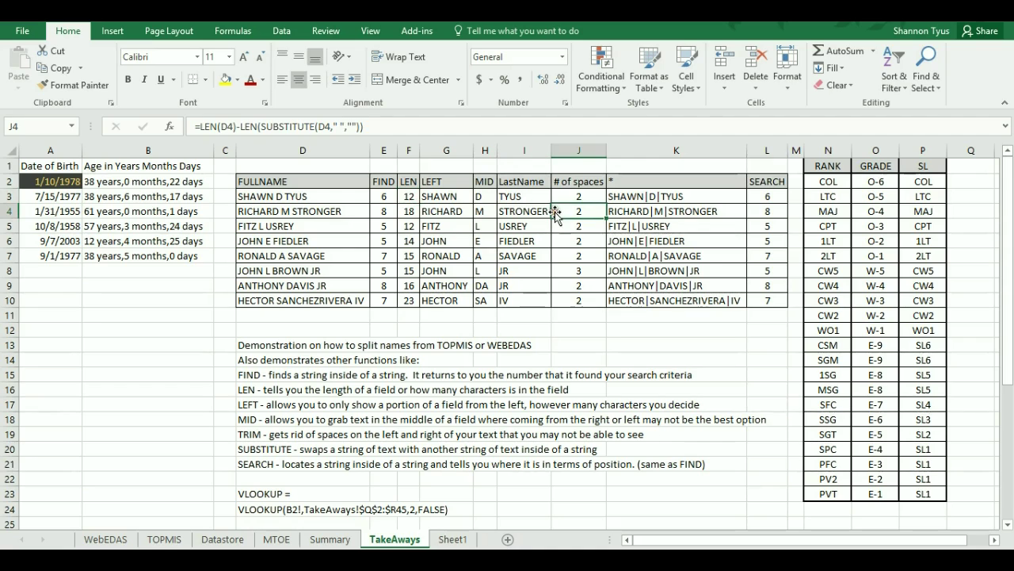
pyautogui.click(329, 540)
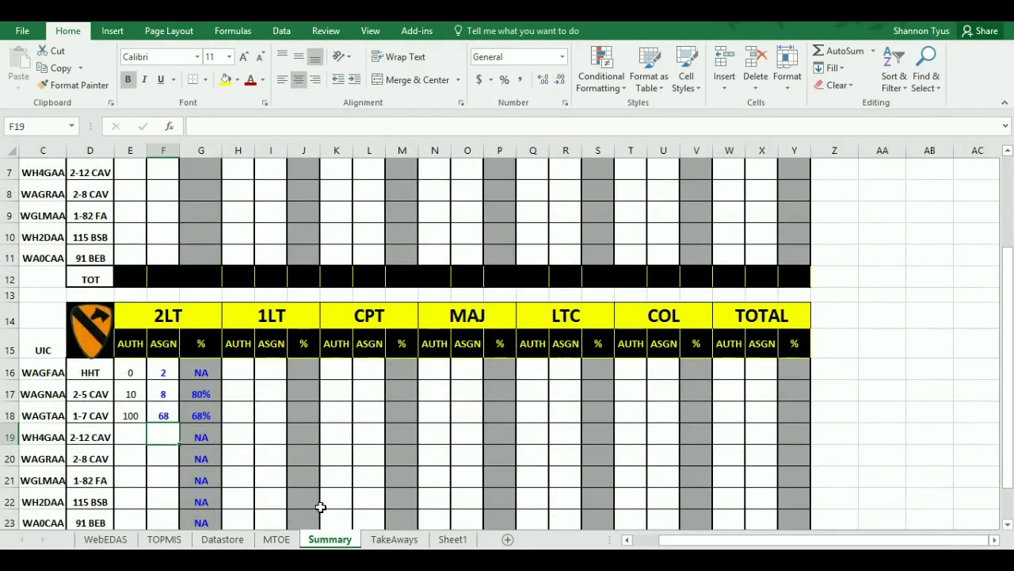
pyautogui.scroll(1, 312, 518)
pyautogui.scroll(2, 312, 517)
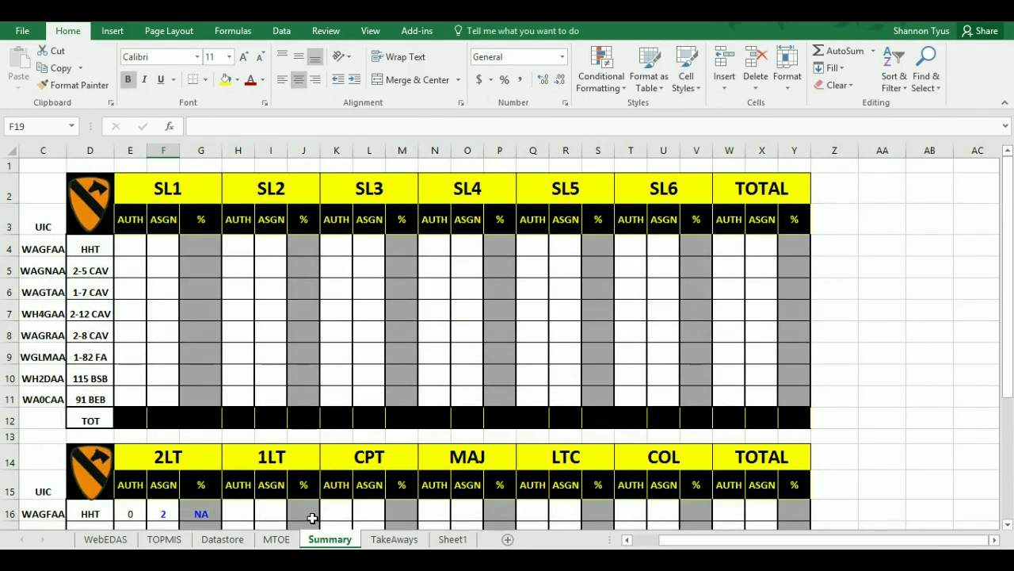
# Insert a new column before SQI on the MTOE sheet and give it the header sl
pyautogui.click(277, 539)
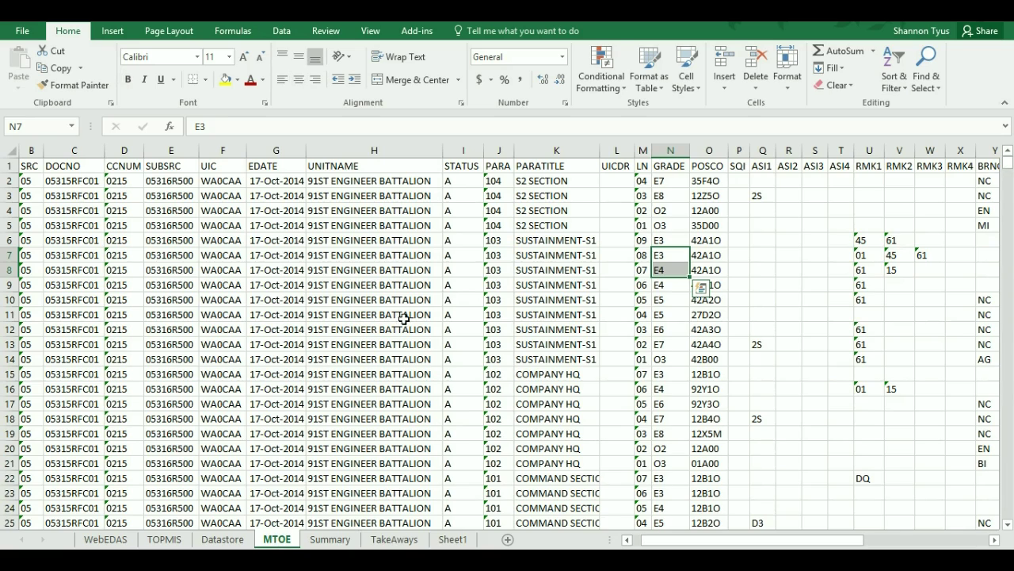
pyautogui.click(739, 150)
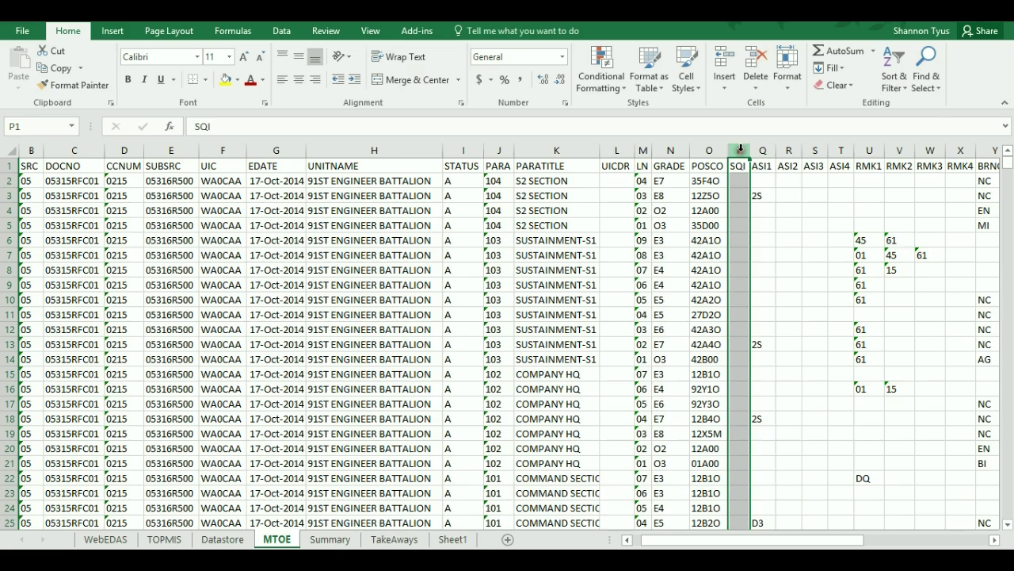
pyautogui.rightClick(740, 150)
pyautogui.click(764, 257)
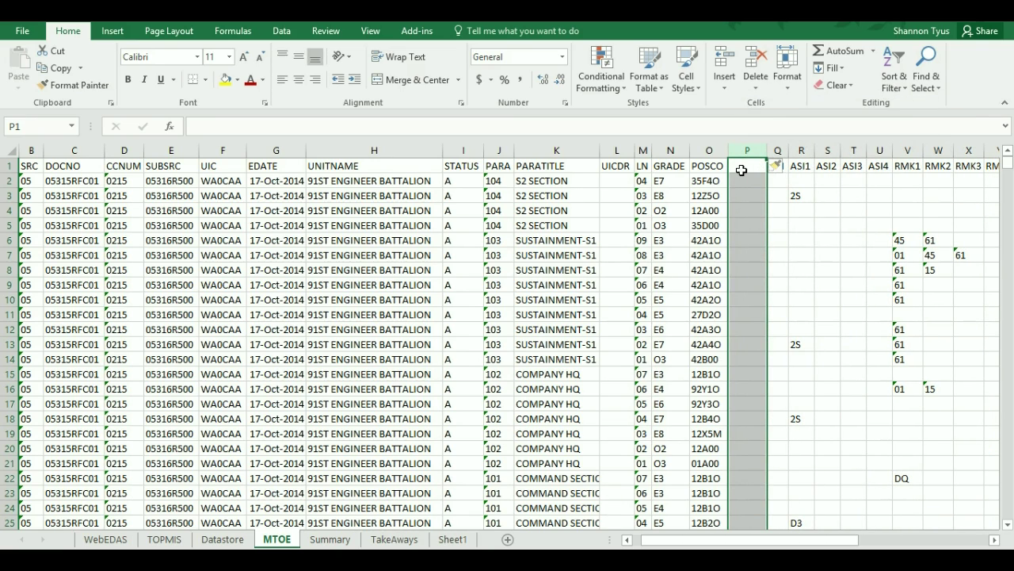
pyautogui.click(742, 166)
pyautogui.write('sl')
pyautogui.press('Return')
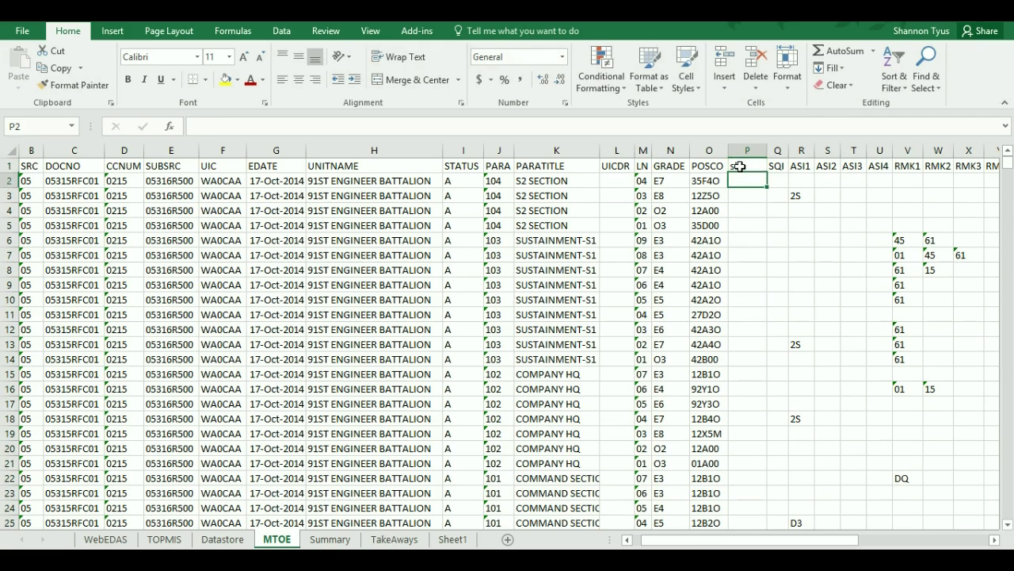
# Enter the formula =MID(O2,4,1) in MTOE P2 to extract the skill level character from POSCO
pyautogui.write('=')
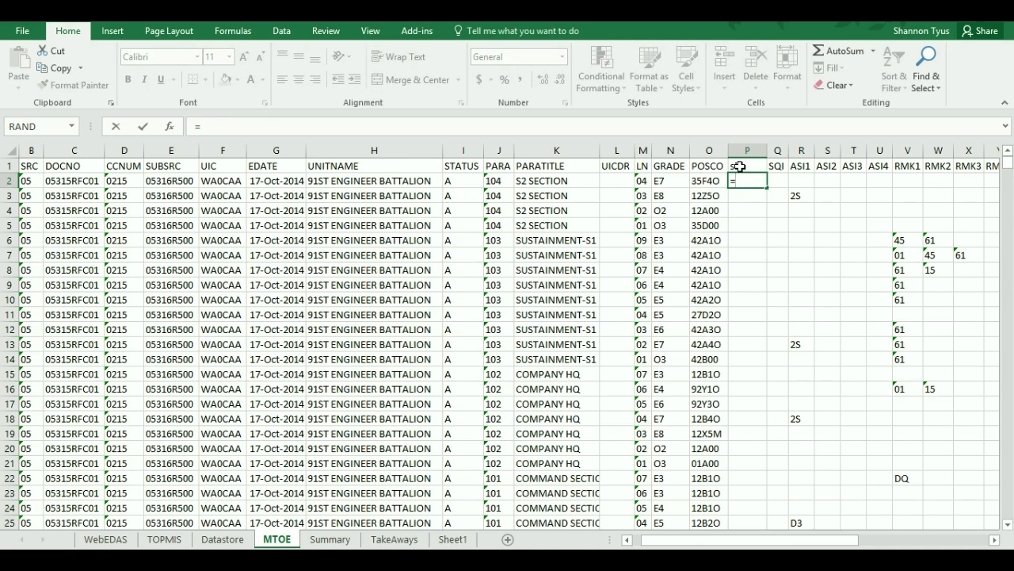
pyautogui.write('mid(')
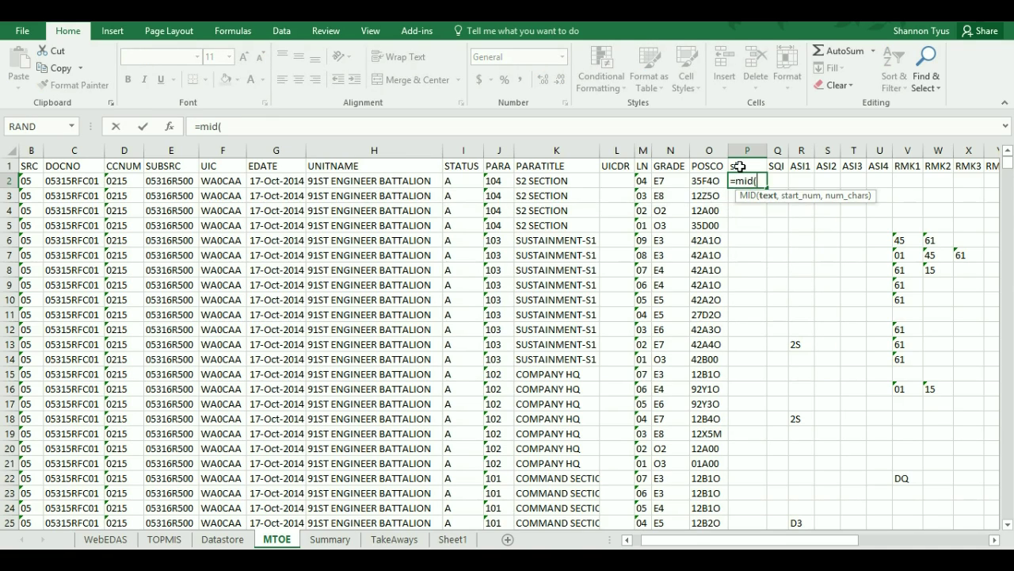
pyautogui.click(700, 181)
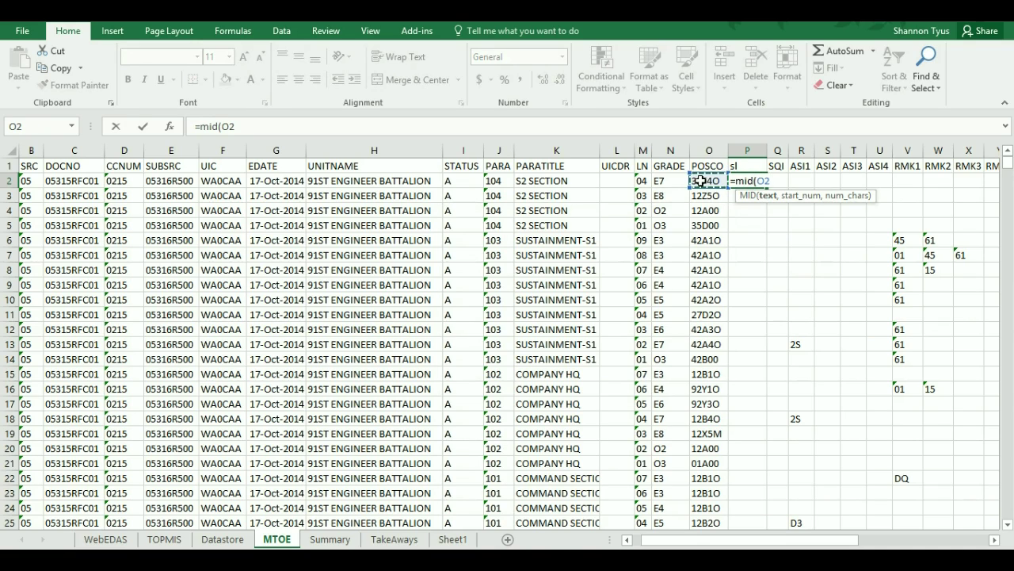
pyautogui.write(',')
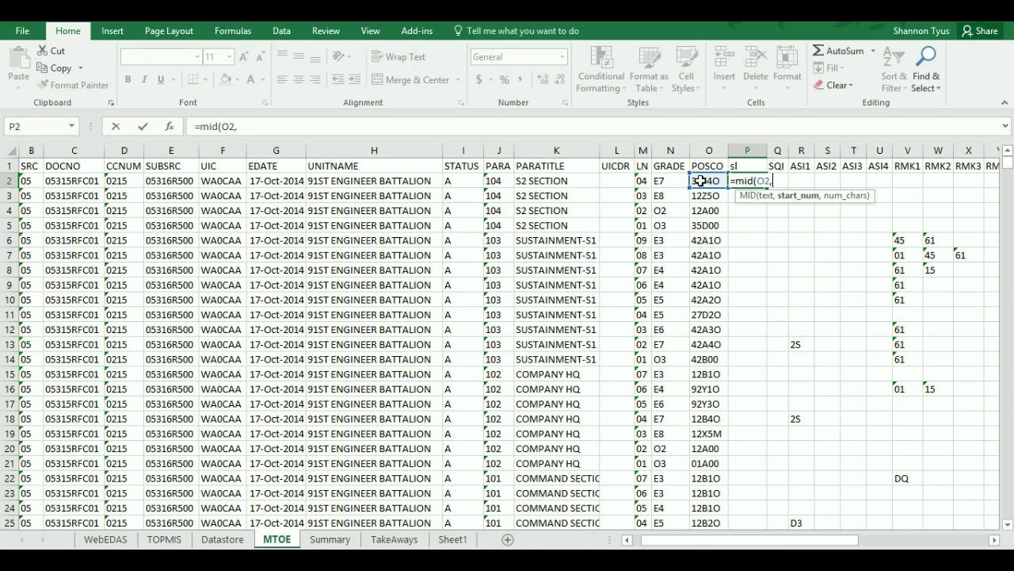
pyautogui.write('4,')
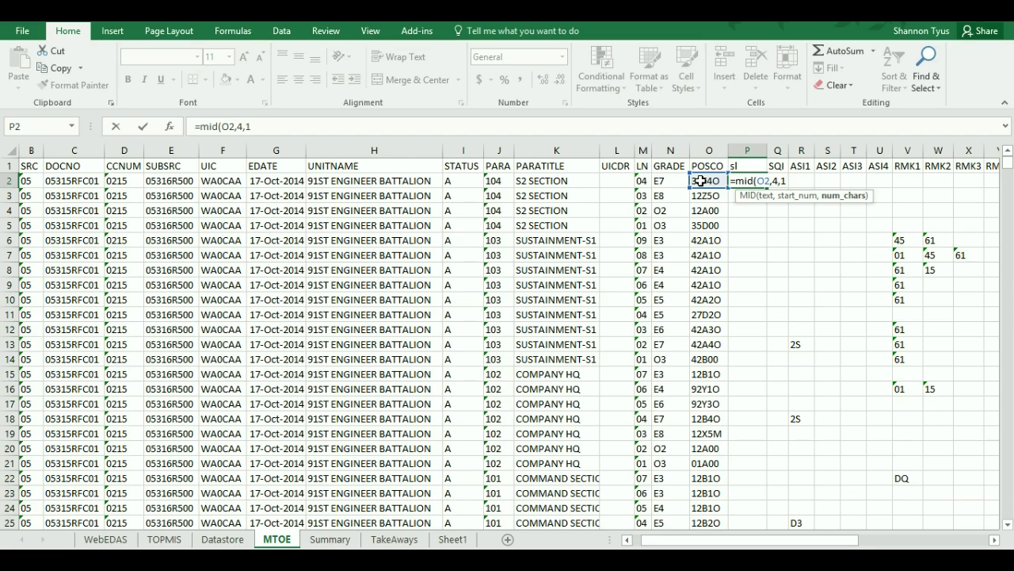
pyautogui.write('1)')
pyautogui.press('Return')
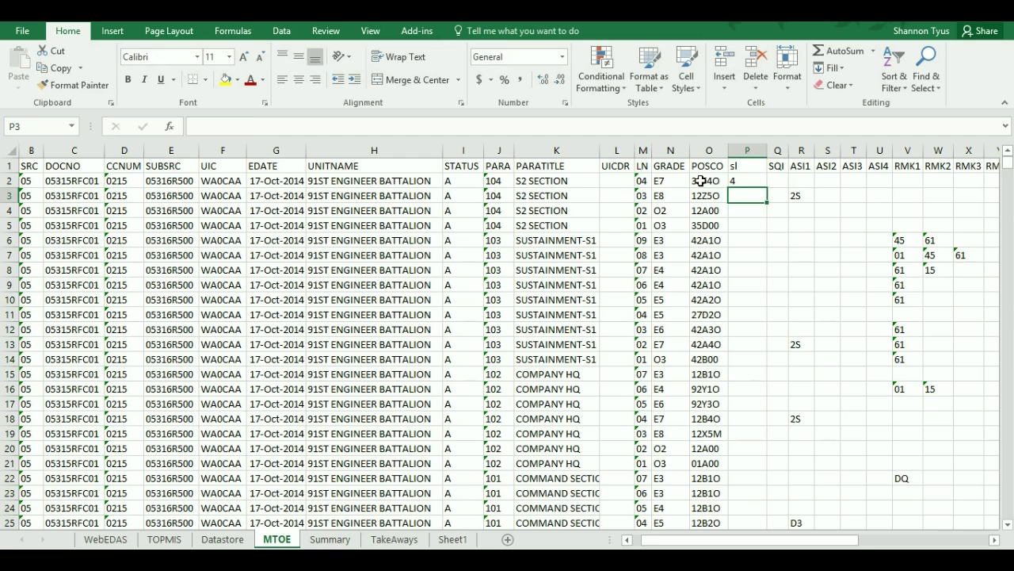
# Fill the MID formula down the sl column on the MTOE sheet and select the whole column
pyautogui.click(746, 181)
pyautogui.doubleClick(768, 185)
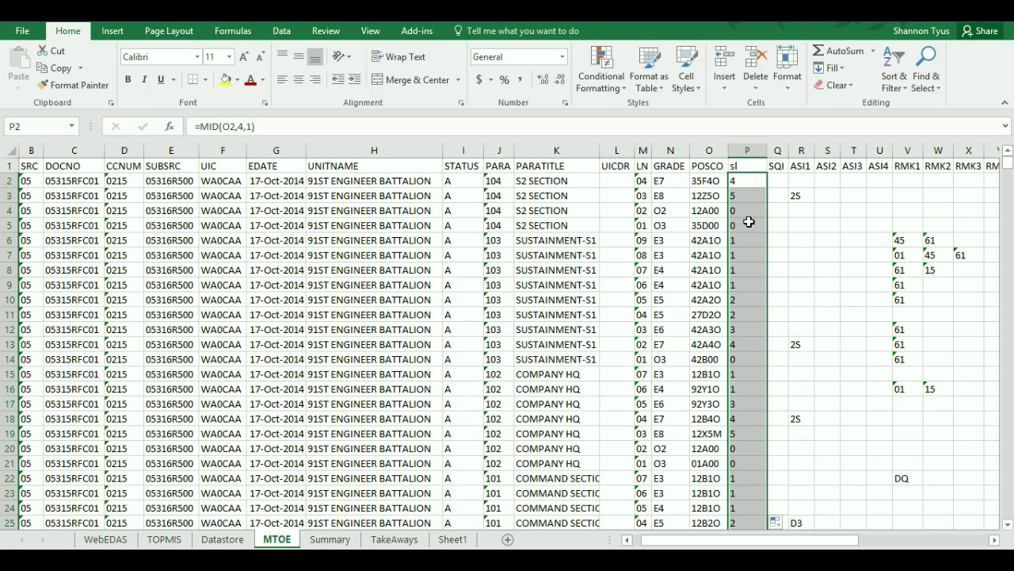
pyautogui.click(746, 150)
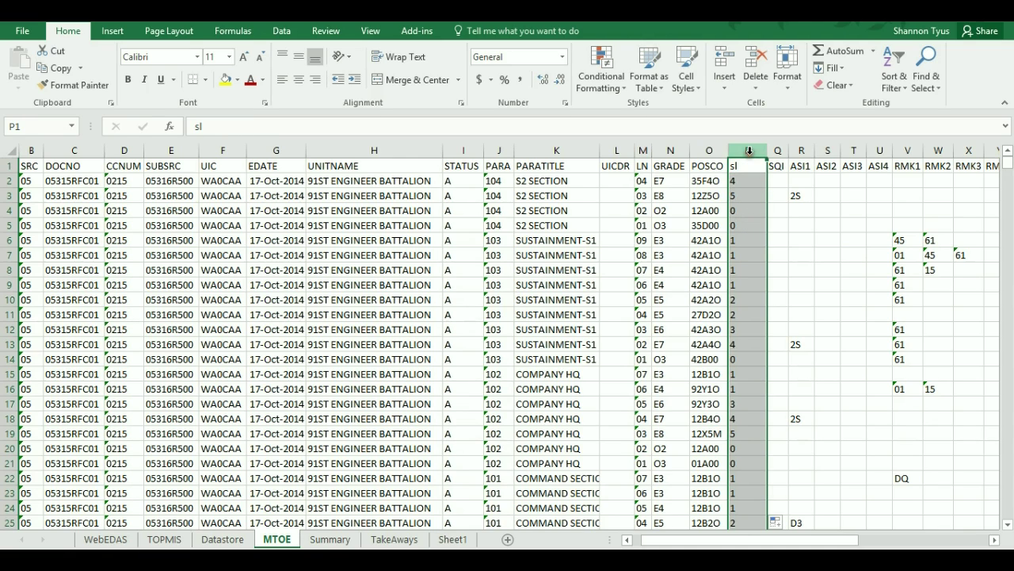
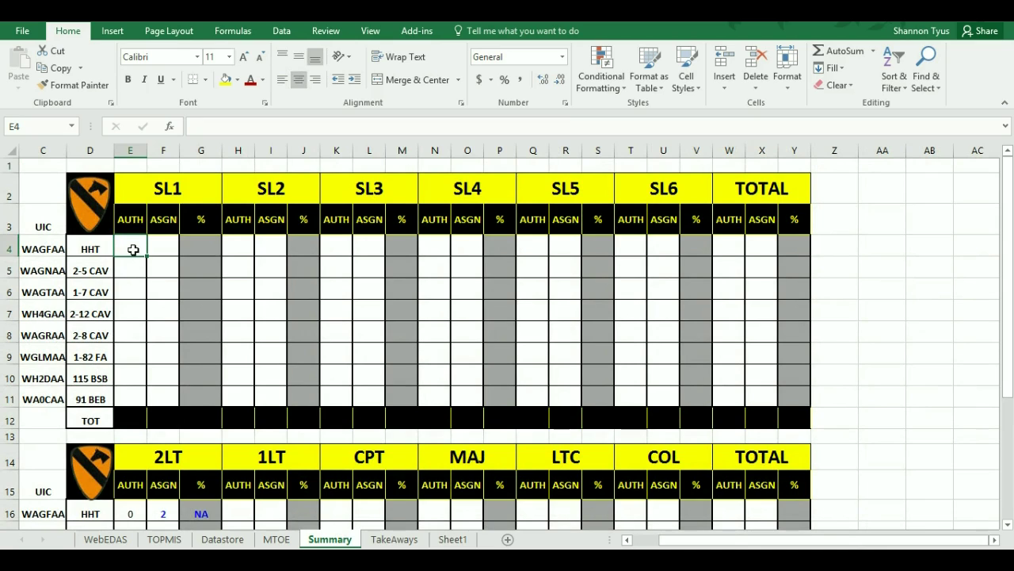
# Start a SUMIFS formula in Summary E4 that sums MTOE!AI:AI (AUTHSTR) where the sl column MTOE!P:P equals "1"
pyautogui.write('sumifs')
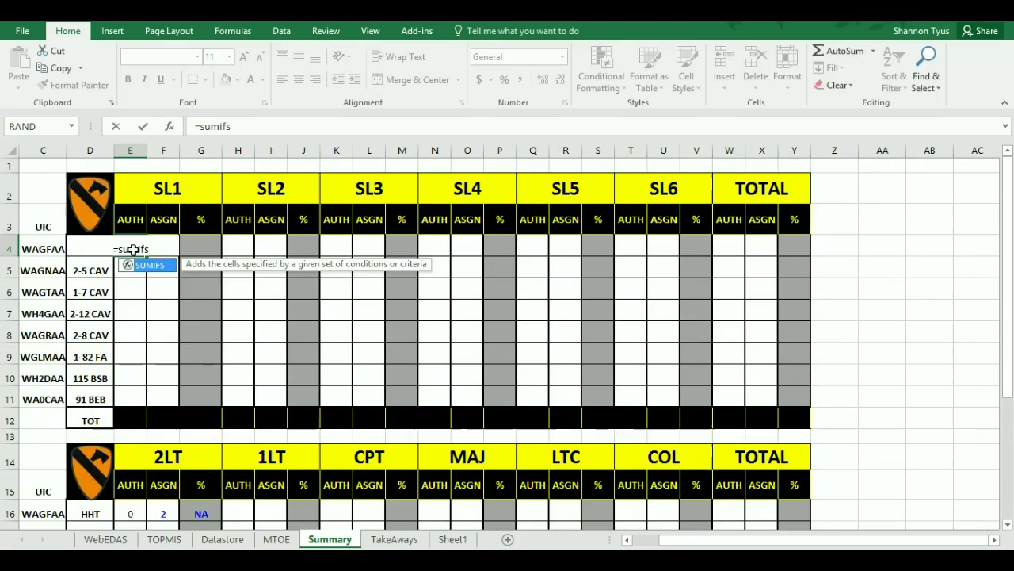
pyautogui.write('(')
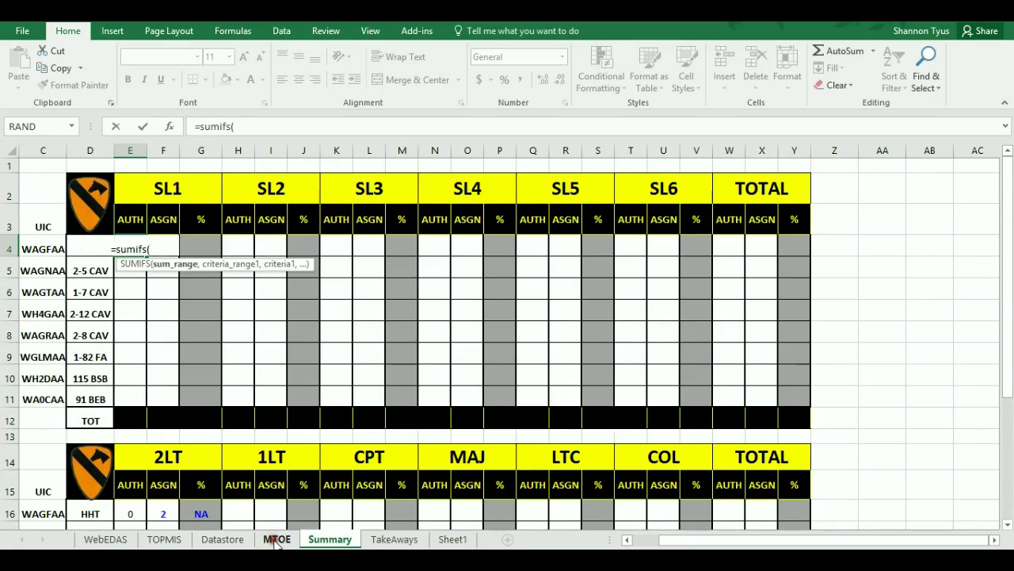
pyautogui.click(277, 540)
pyautogui.moveTo(644, 544); pyautogui.dragTo(683, 542)
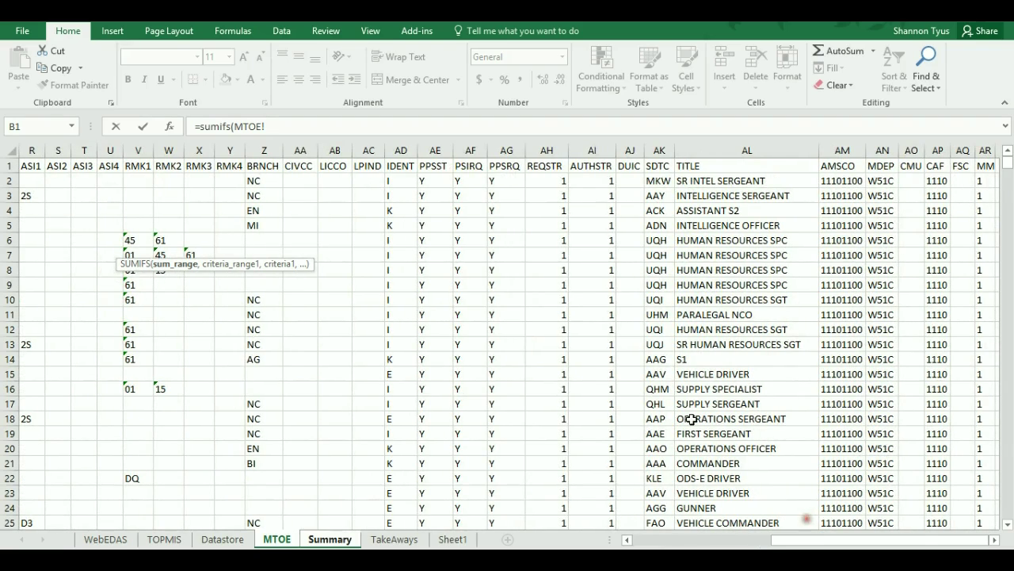
pyautogui.click(596, 150)
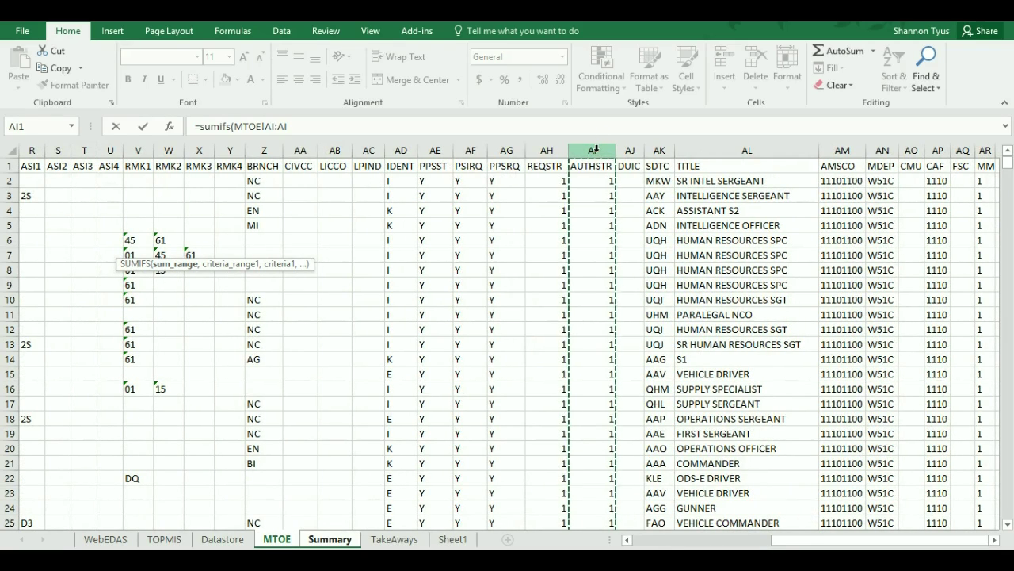
pyautogui.write(',')
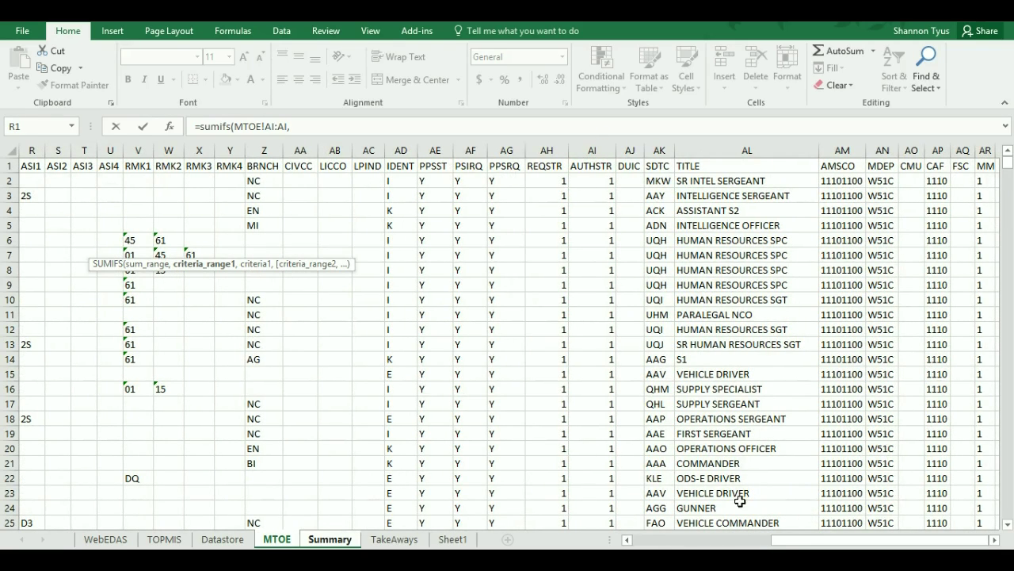
pyautogui.moveTo(839, 540); pyautogui.dragTo(711, 541)
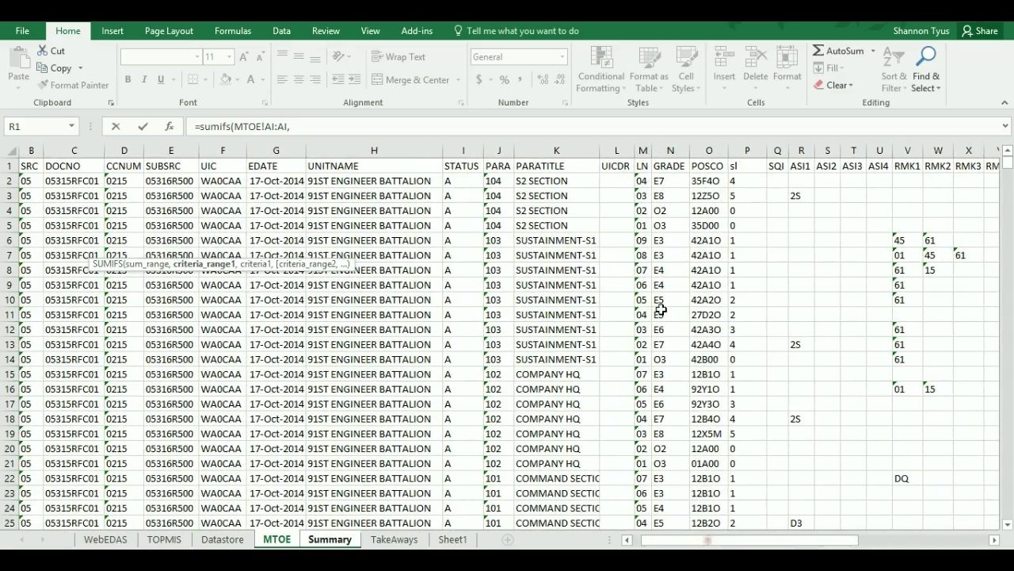
pyautogui.click(745, 149)
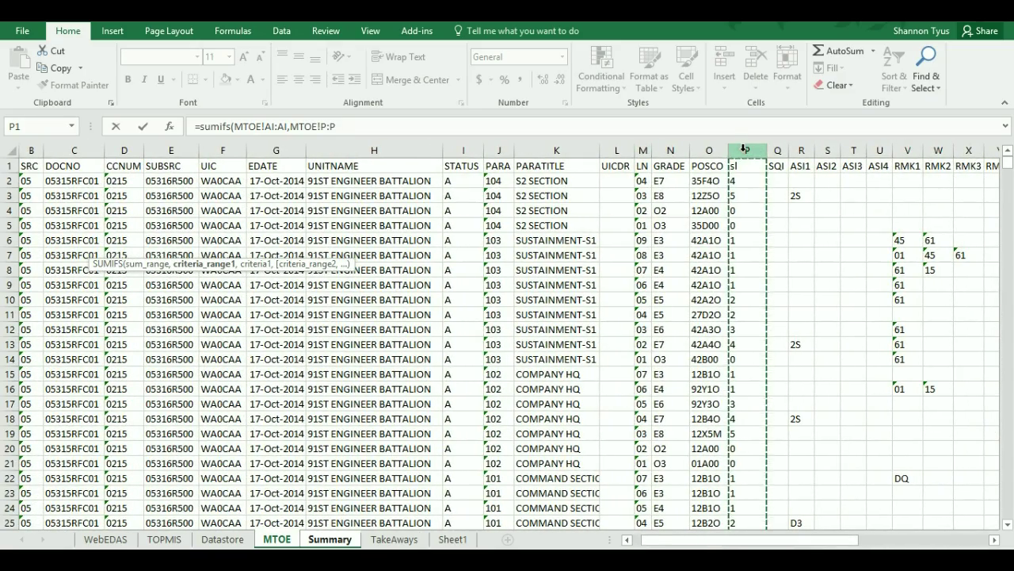
pyautogui.write(',"1')
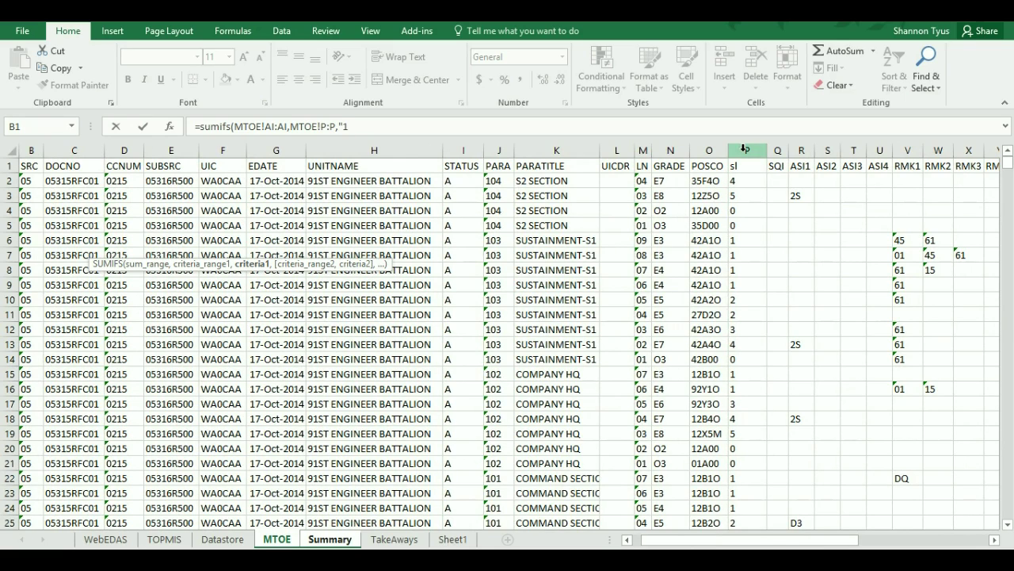
pyautogui.write('",')
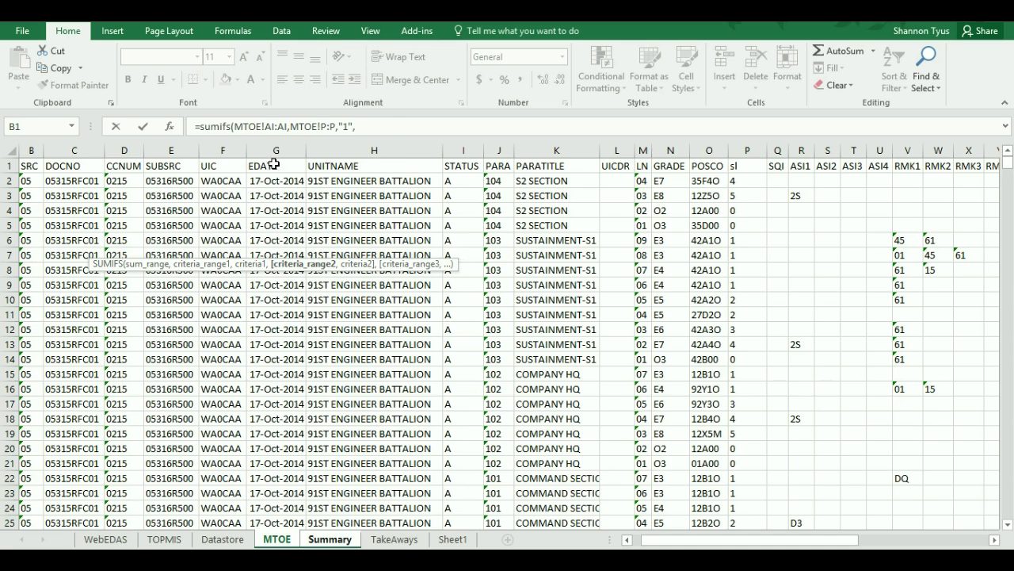
# Add the UIC criterion MTOE!F:F equal to "WAGFAA" and complete the SUMIFS formula in E4
pyautogui.click(224, 150)
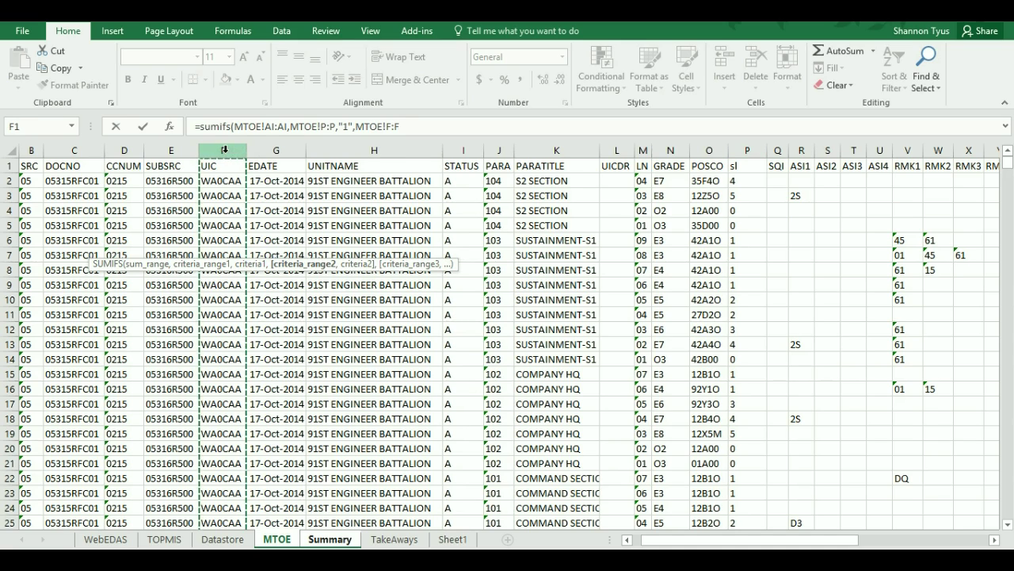
pyautogui.write(',"')
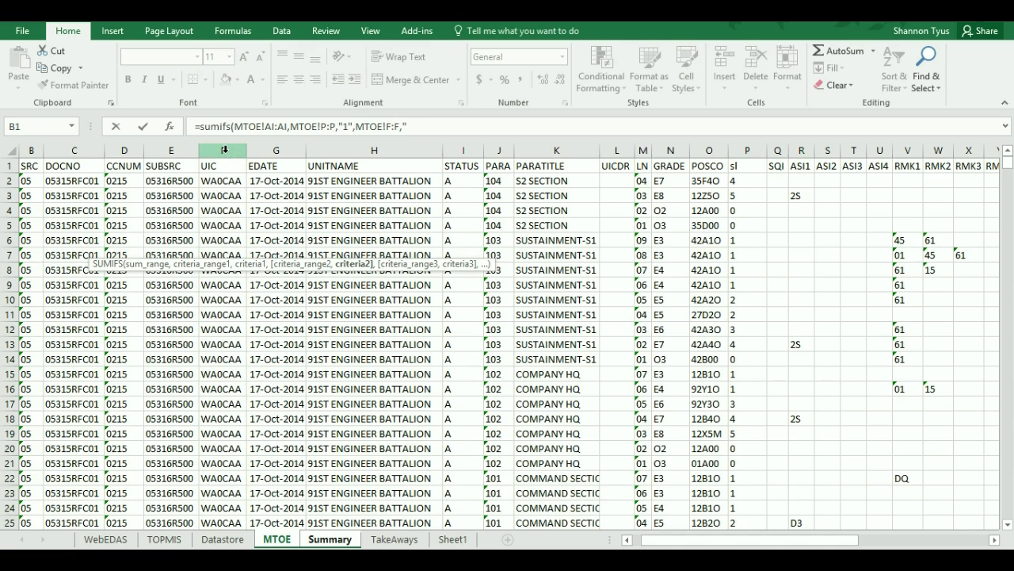
pyautogui.write('WAGFAA')
pyautogui.write(')')
pyautogui.press('Return')
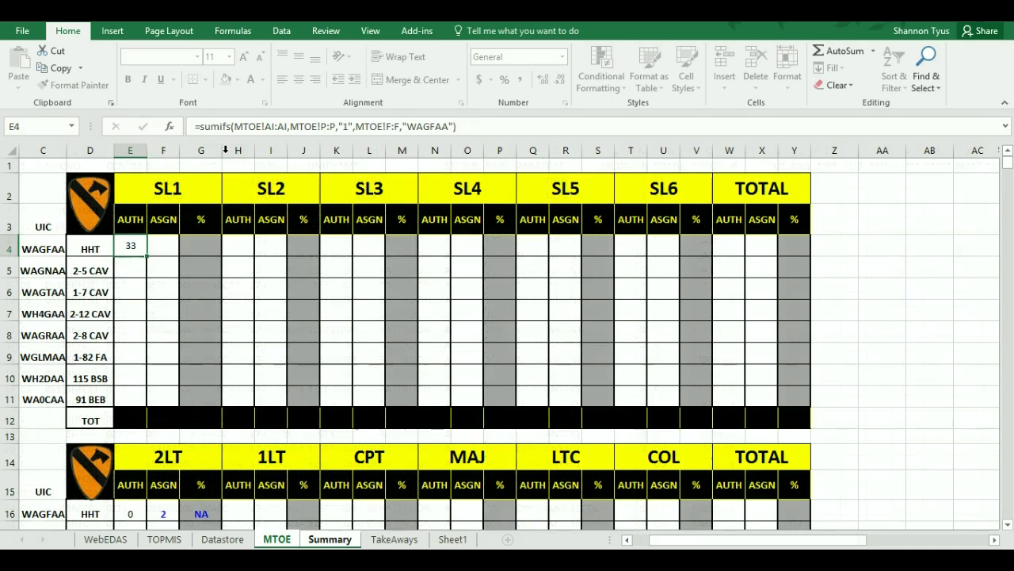
pyautogui.click(139, 248)
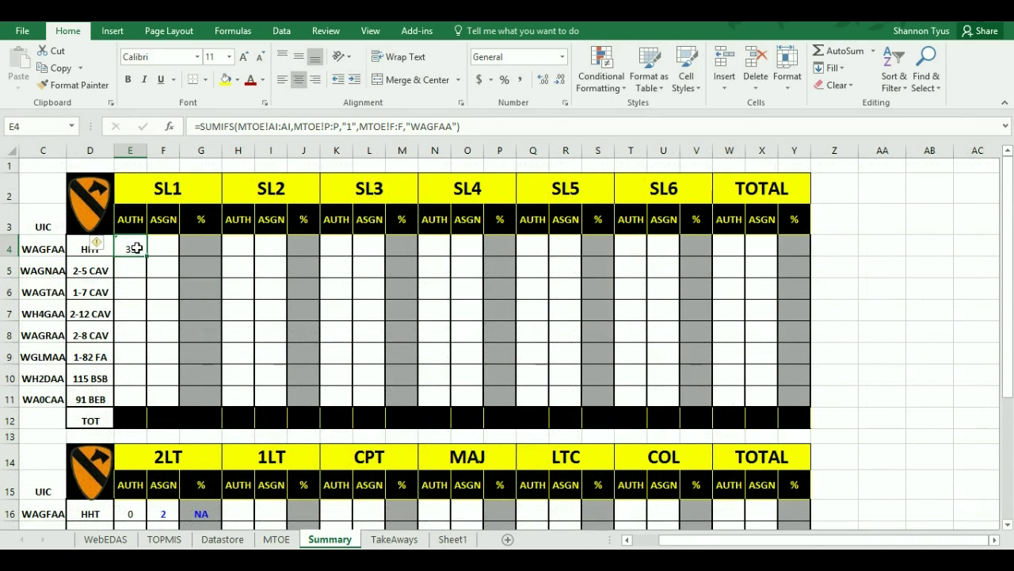
# Enter =COUNTIFS(WebEDAS!E:E,"1",WebEDAS!C:C,"Wagf*") in Summary F4 for the HHT assigned SL1 strength
pyautogui.click(166, 248)
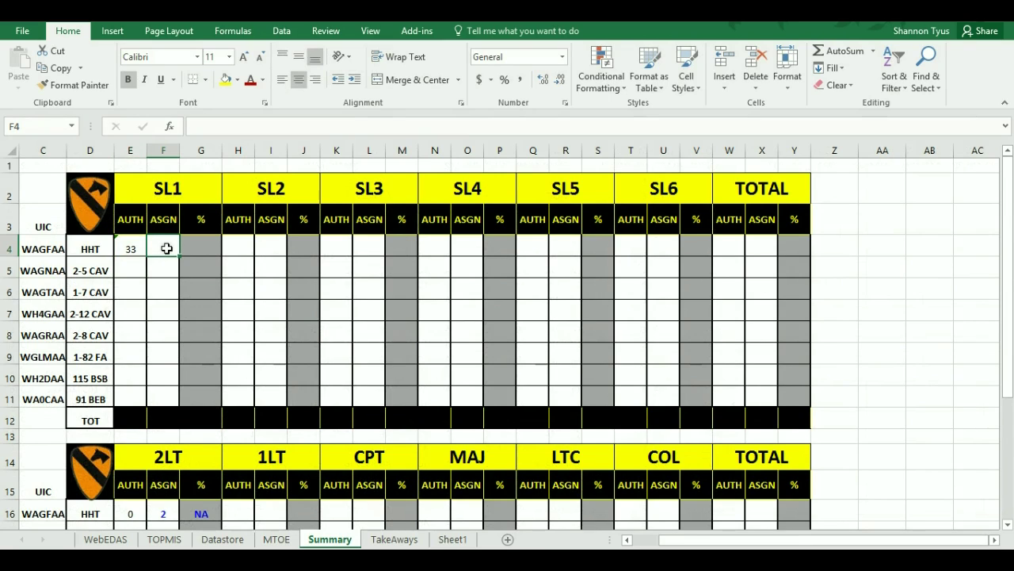
pyautogui.write('=')
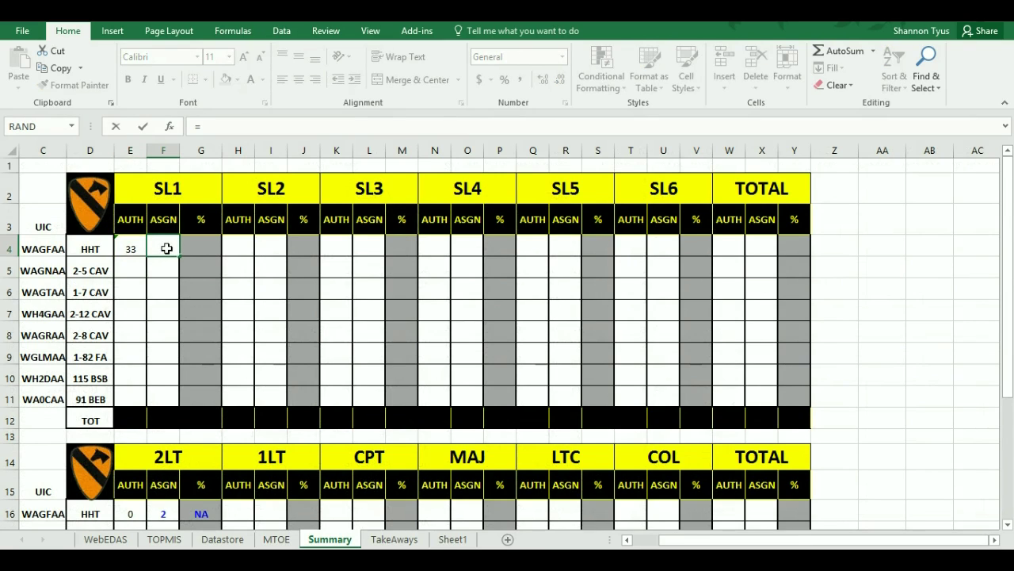
pyautogui.write('countif')
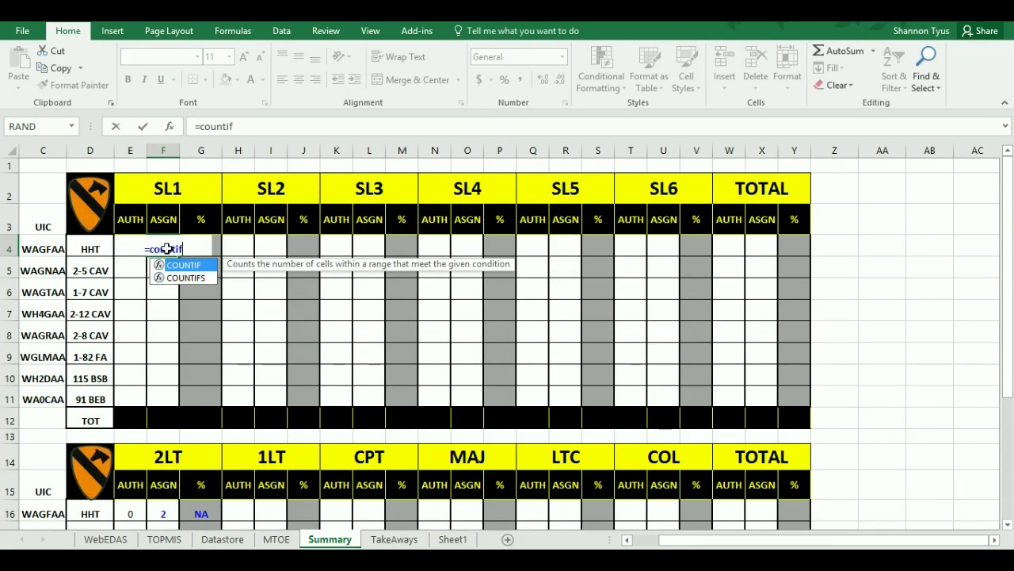
pyautogui.write('s(')
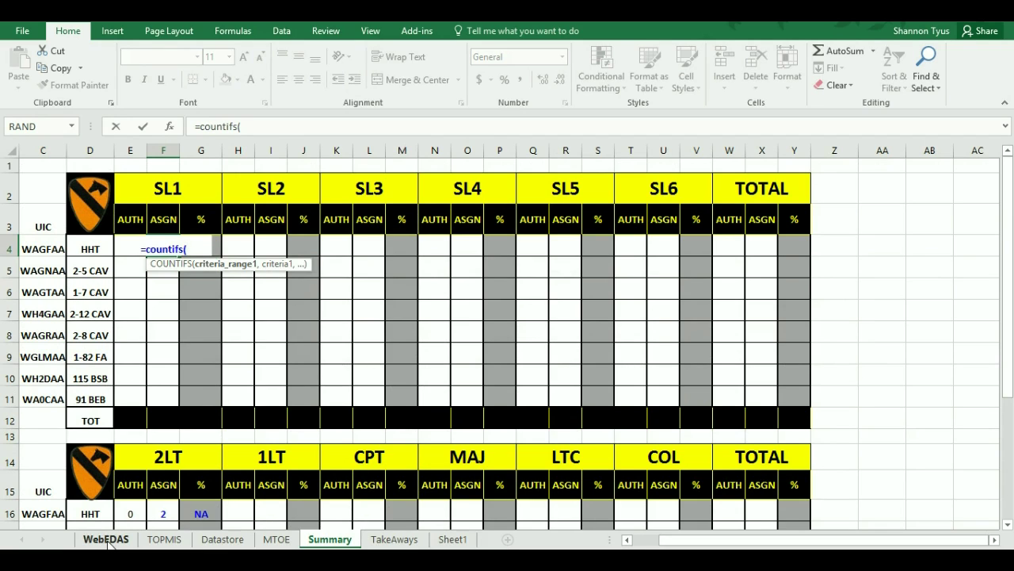
pyautogui.click(106, 539)
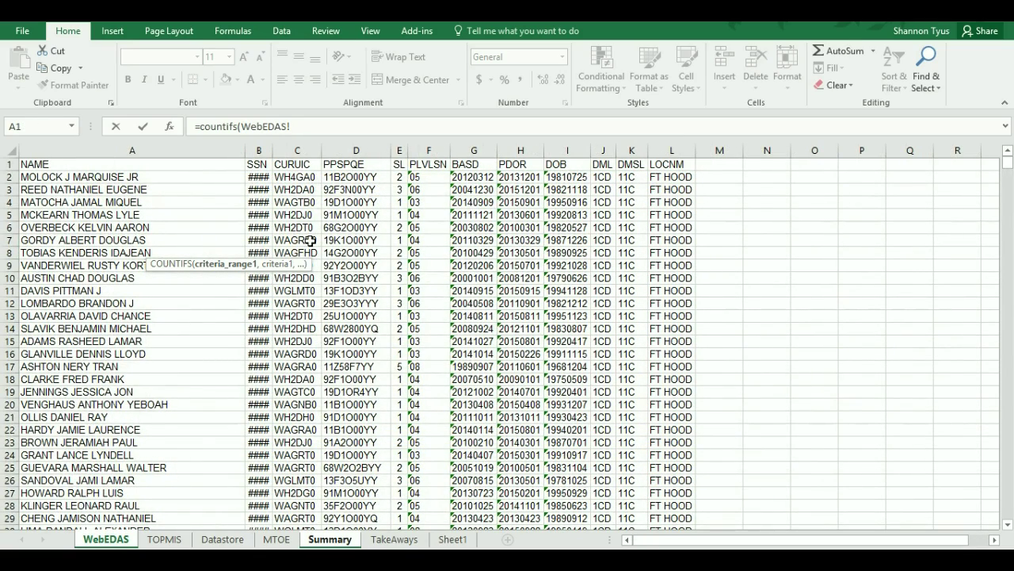
pyautogui.click(399, 150)
pyautogui.write(',')
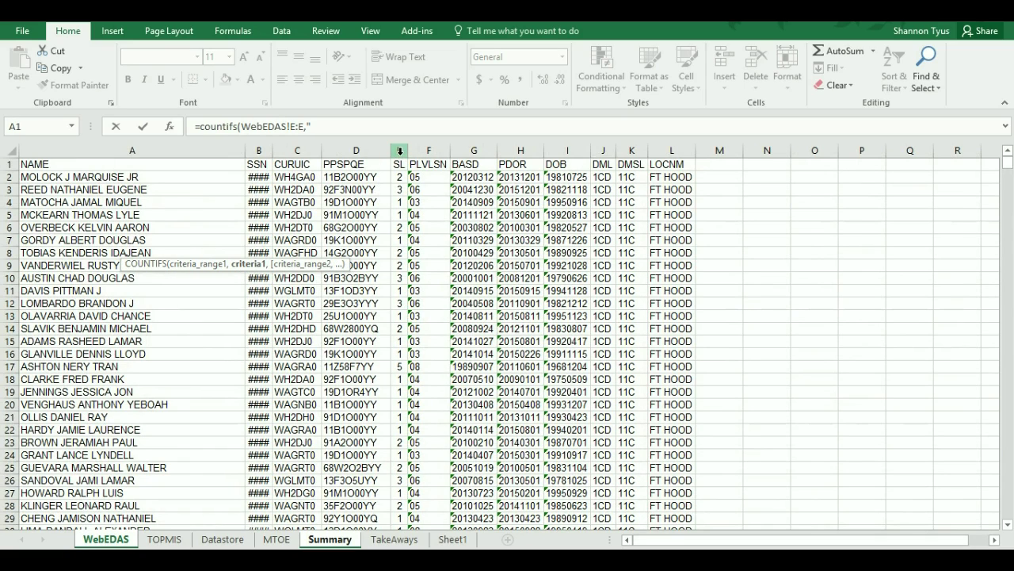
pyautogui.write('"1",')
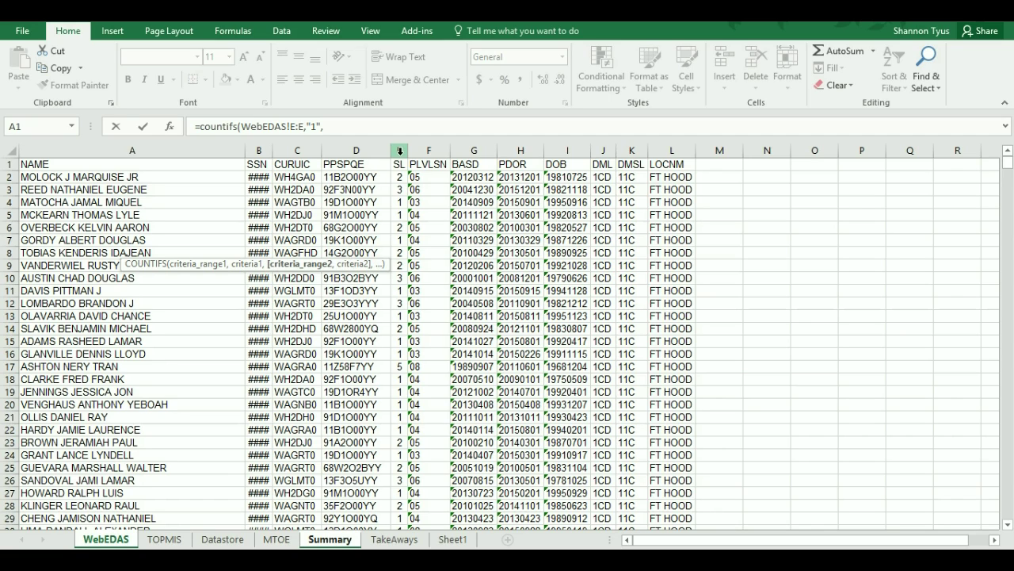
pyautogui.click(289, 150)
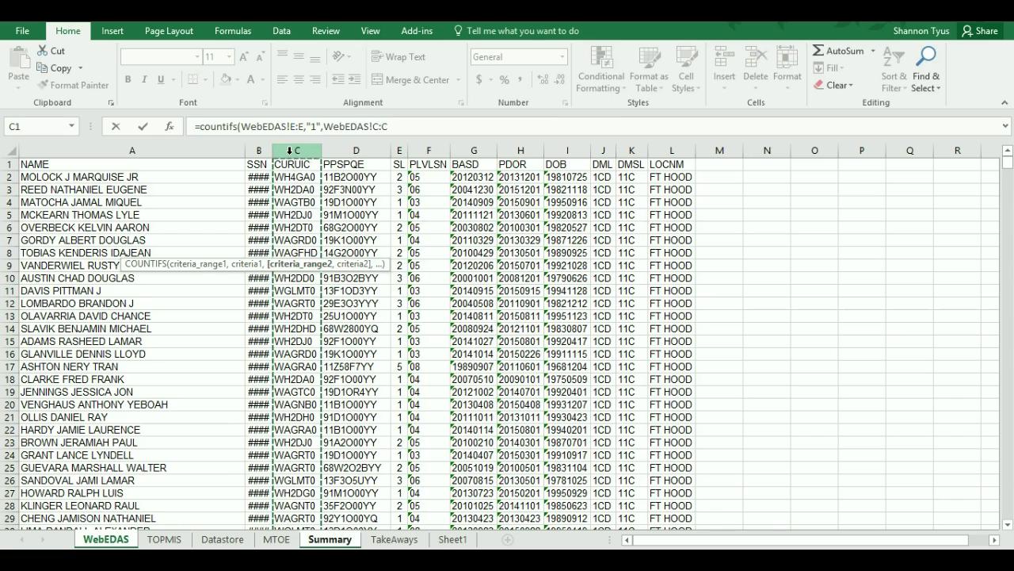
pyautogui.write(',')
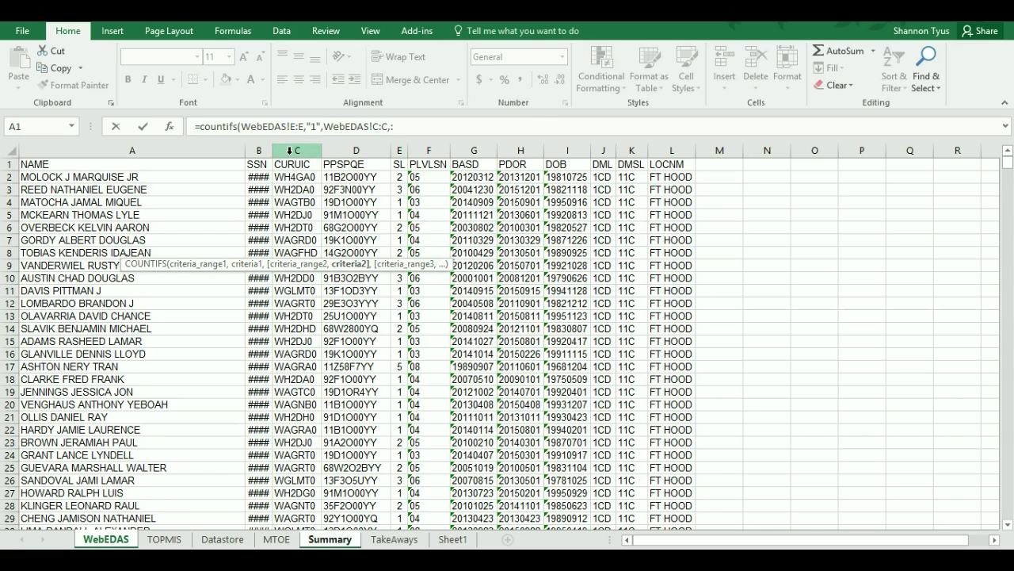
pyautogui.write('"Wagf*')
pyautogui.press('Return')
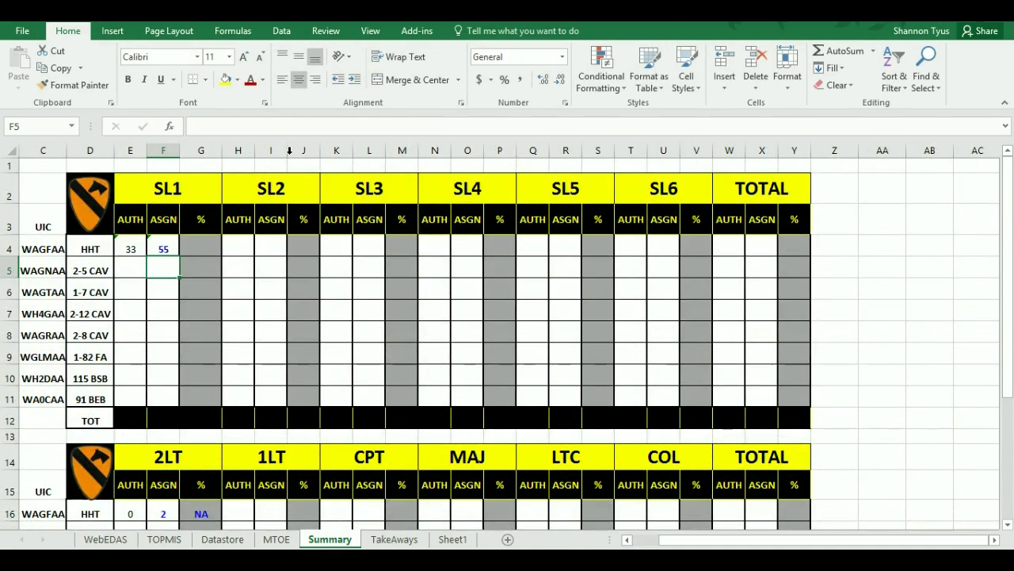
# Copy the percentage formula from G16 in the 2LT block into G4 for the HHT SL1 percentage
pyautogui.click(197, 245)
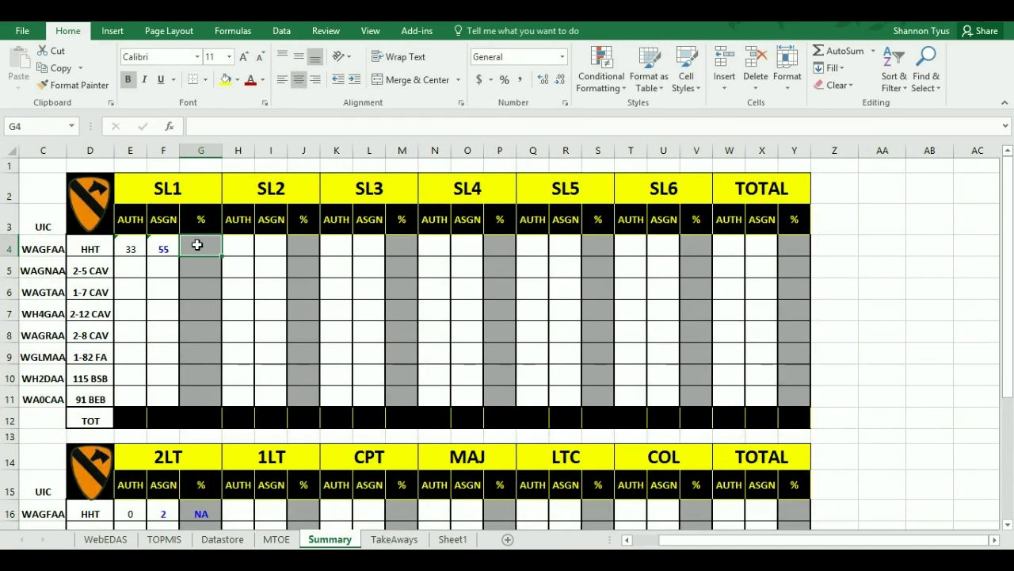
pyautogui.click(205, 508)
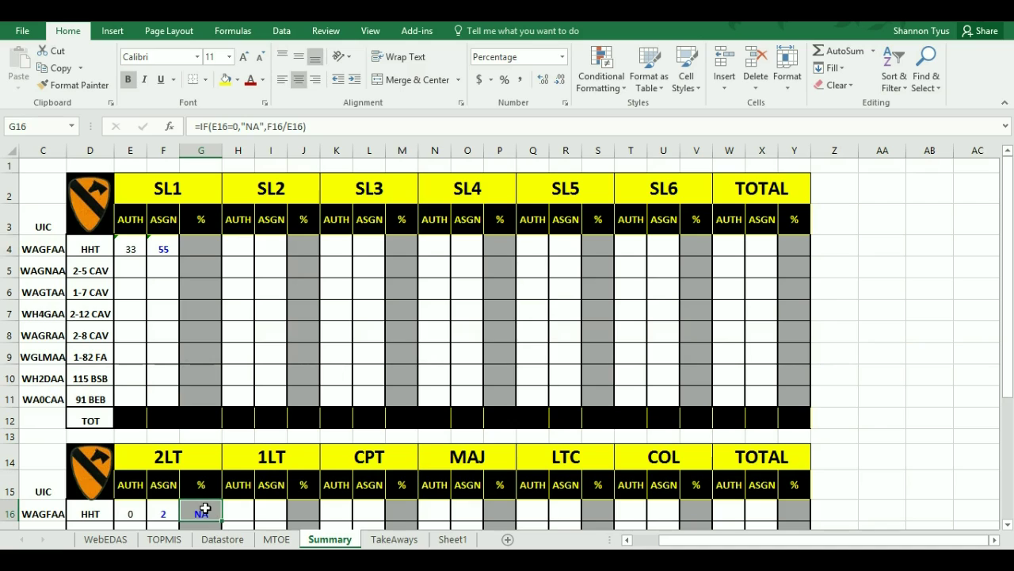
pyautogui.hotkey('ctrl', 'c')
pyautogui.click(197, 235)
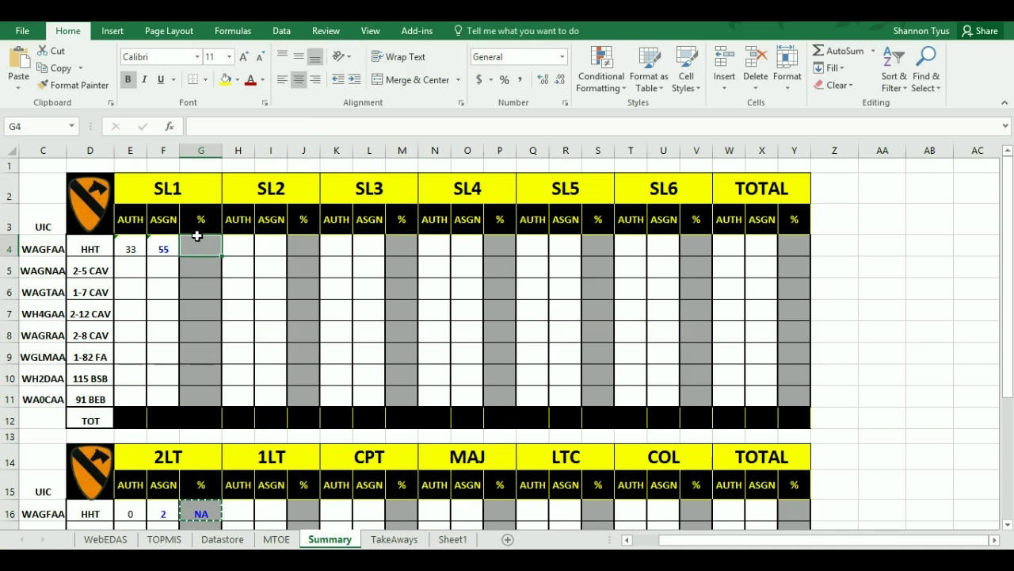
pyautogui.hotkey('ctrl', 'v')
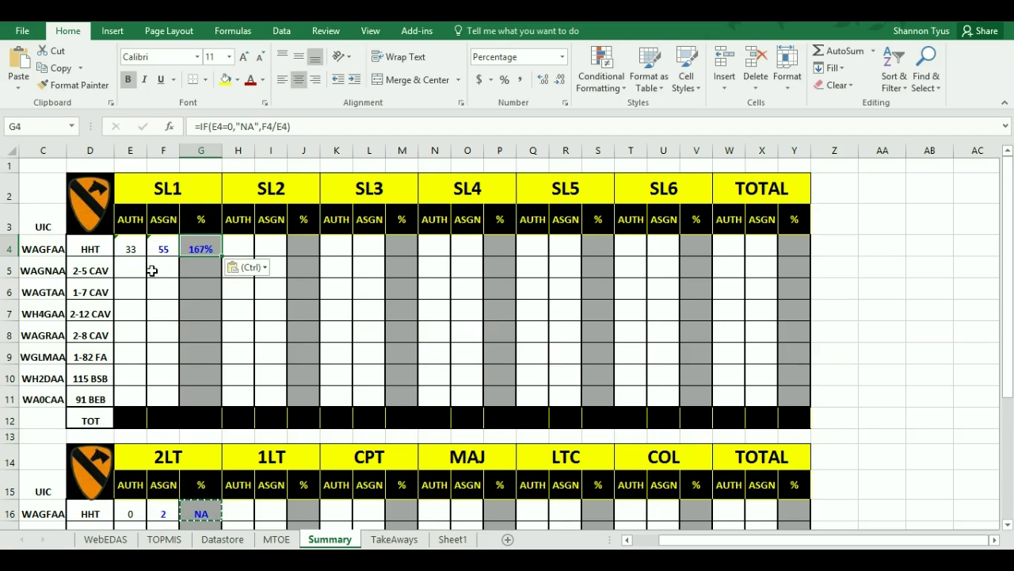
pyautogui.scroll(-1, 151, 293)
pyautogui.scroll(1, 151, 293)
pyautogui.press('Escape')
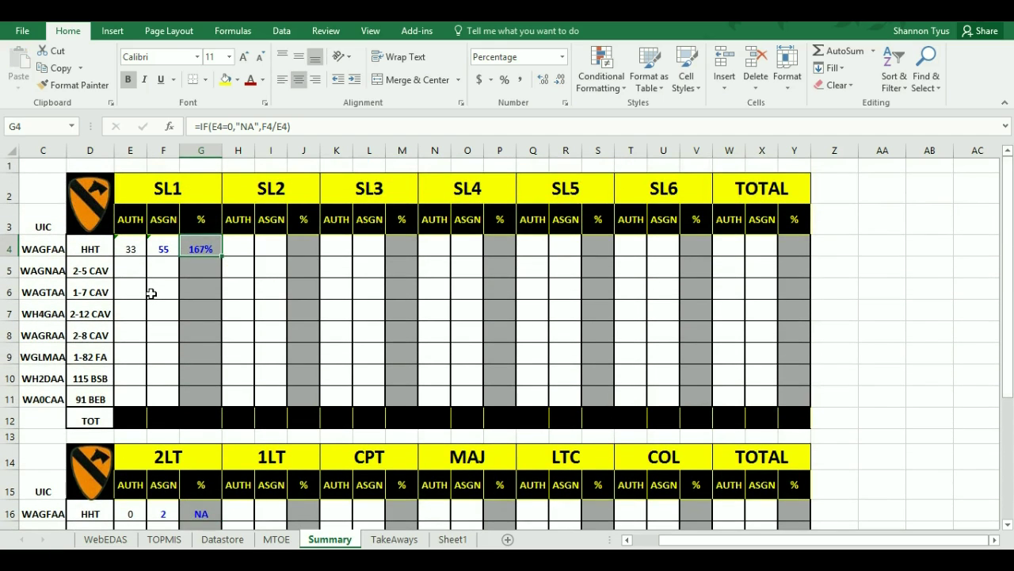
# Review the AUTH, ASGN and % formulas in the HHT row under SL1 and the officer table below
pyautogui.click(130, 249)
pyautogui.click(158, 248)
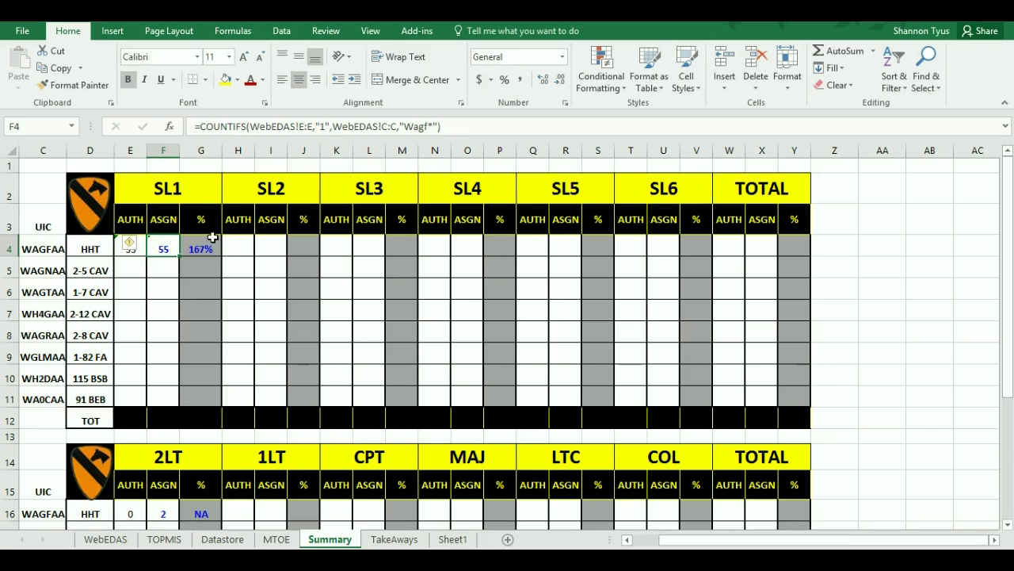
pyautogui.click(139, 249)
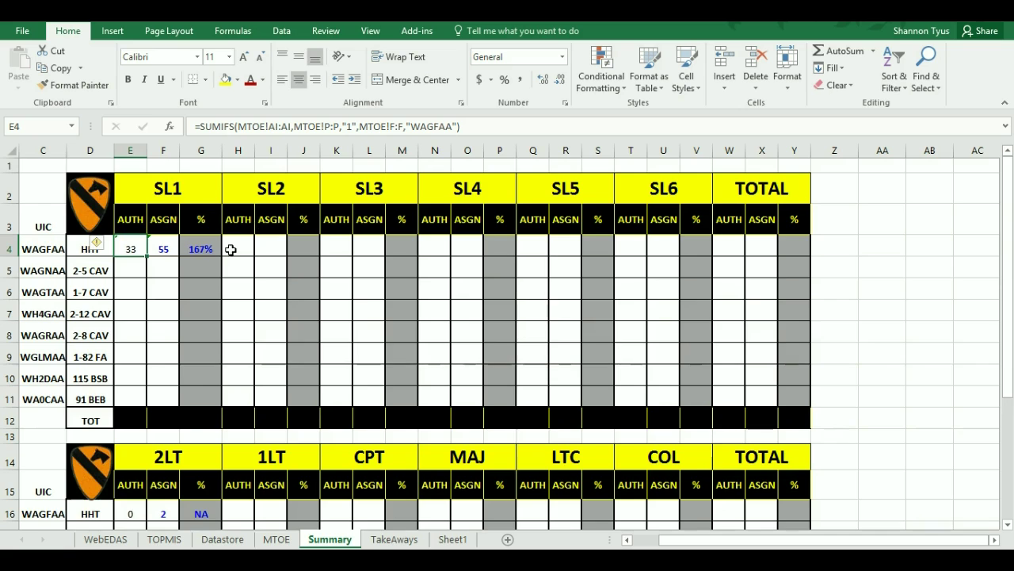
pyautogui.scroll(-2, 212, 265)
pyautogui.scroll(2, 211, 267)
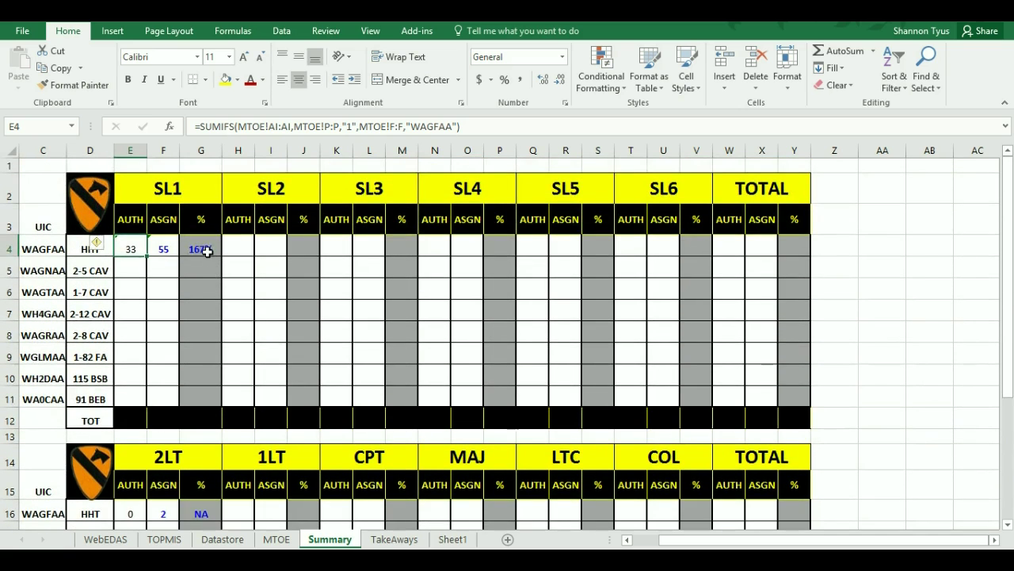
pyautogui.click(201, 248)
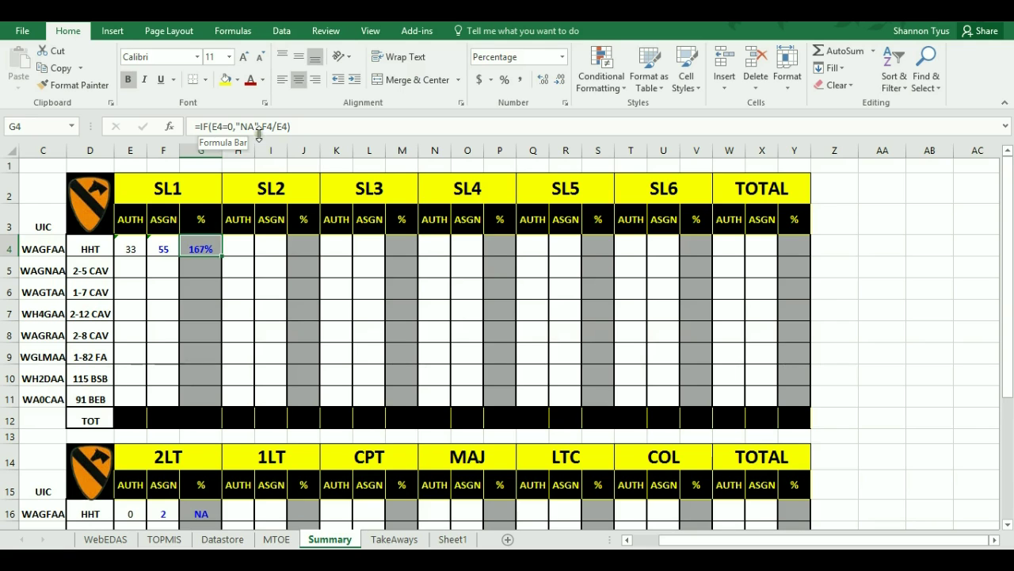
pyautogui.scroll(-2, 286, 278)
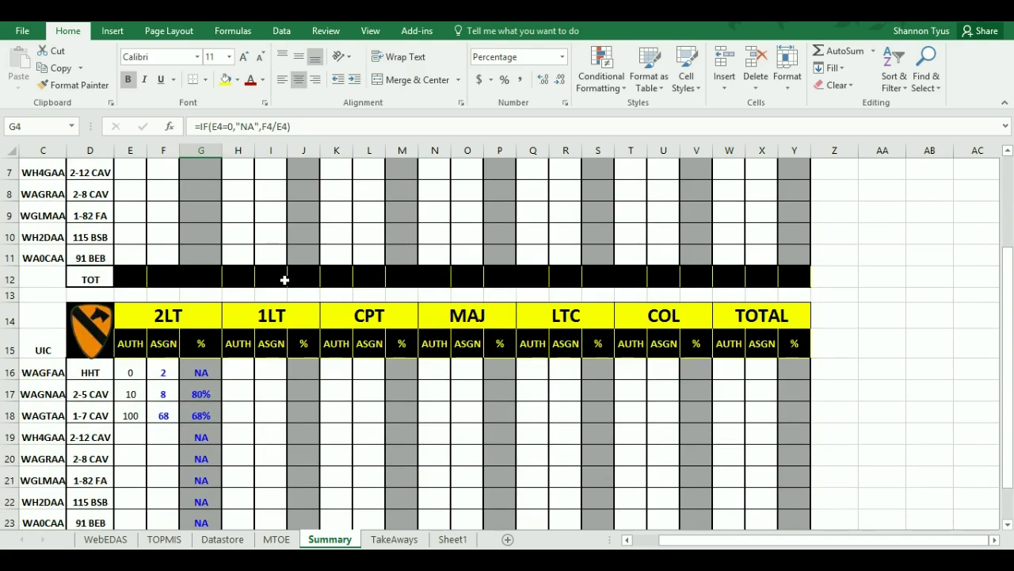
pyautogui.scroll(2, 285, 279)
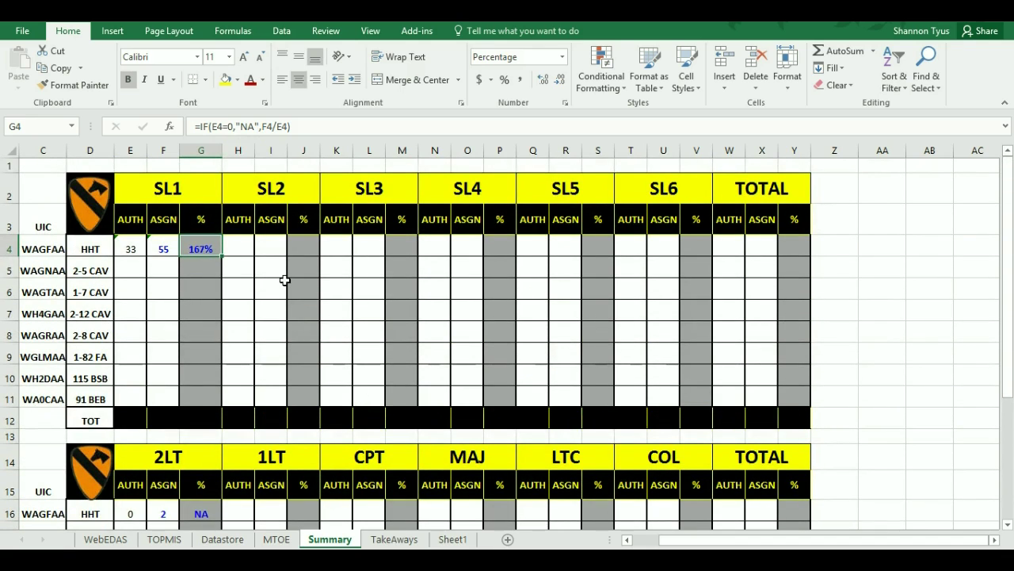